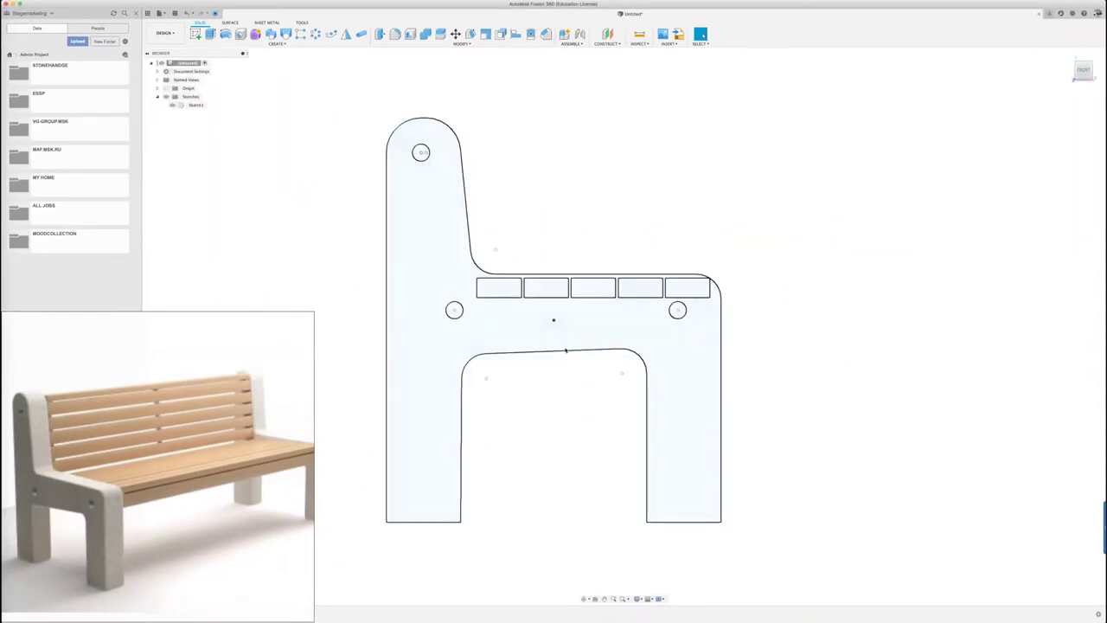
Orbit the flat bench-side sketch into an isometric 3-D view
shift+middle_drag(818, 257, 372, 121)
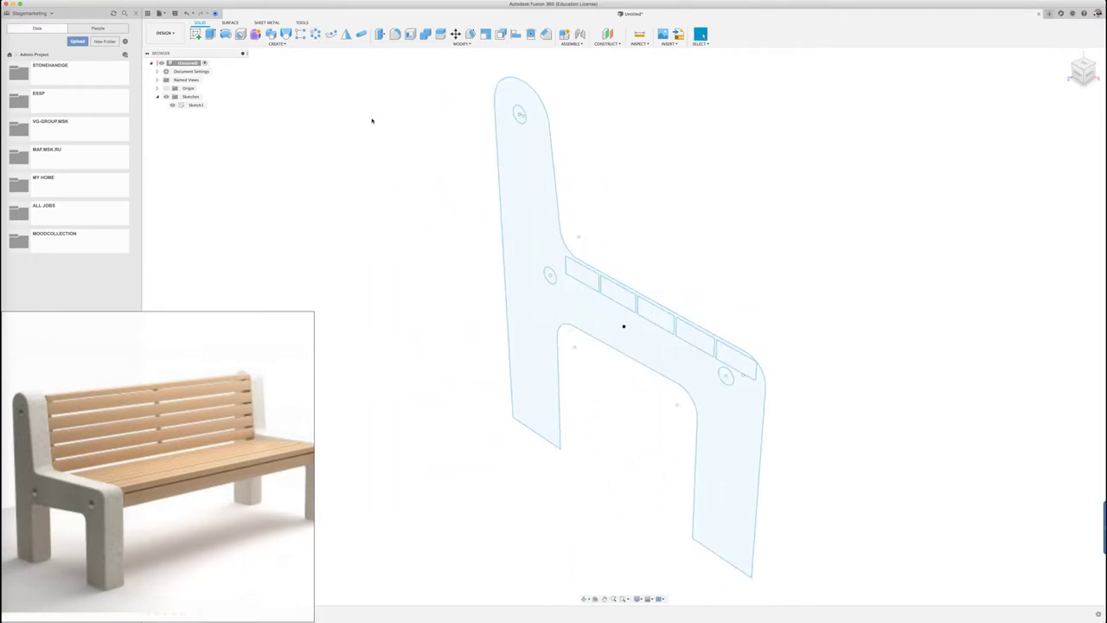
Extrude the side profile 100 mm, starting from a plane offset 1000 mm from Sketch1
key(e)
click(1063, 116)
click(1057, 129)
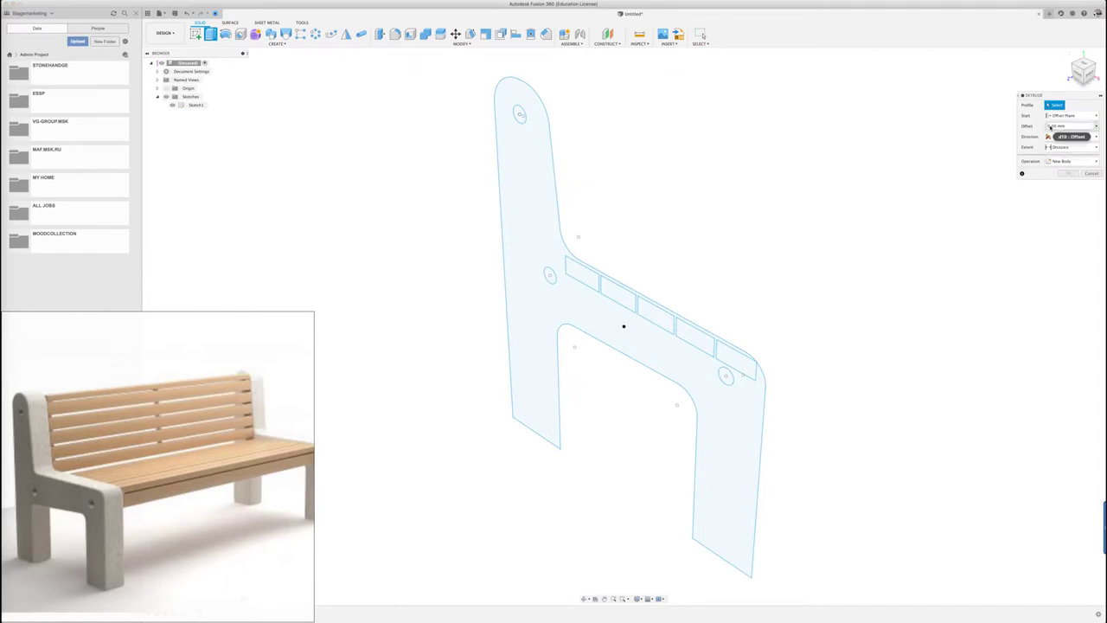
text(100)
key(Return)
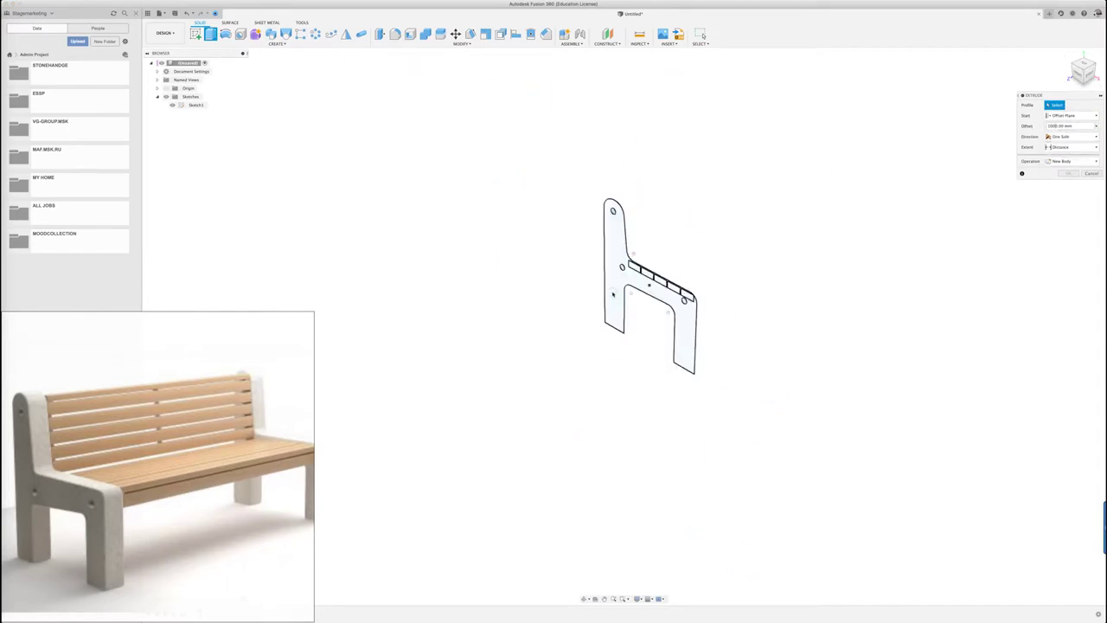
click(640, 285)
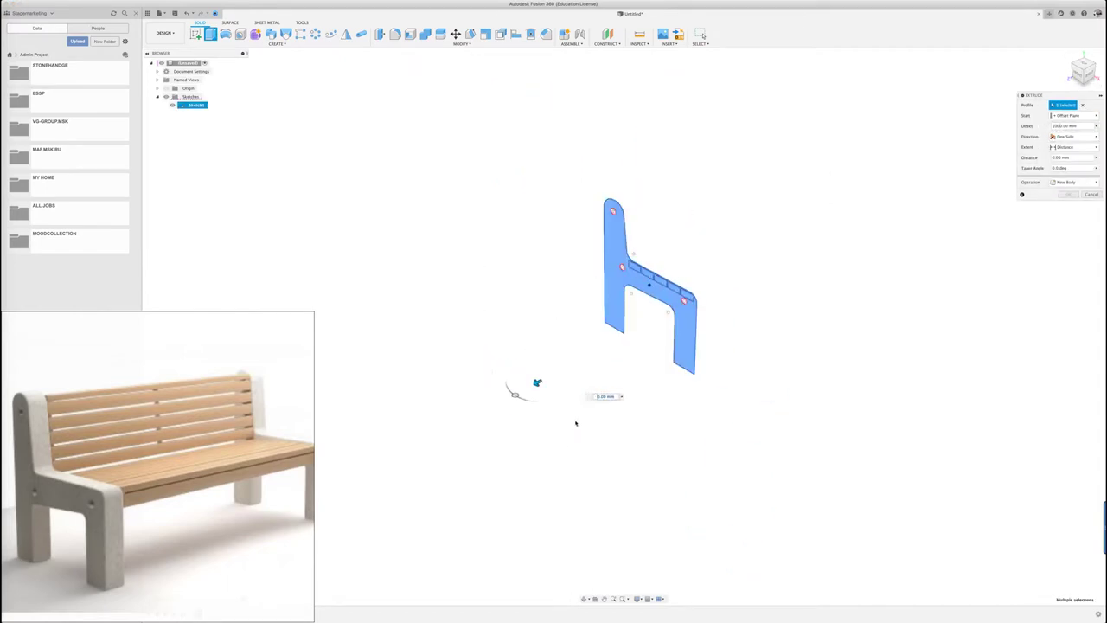
text(100)
shift+middle_drag(713, 439, 753, 407)
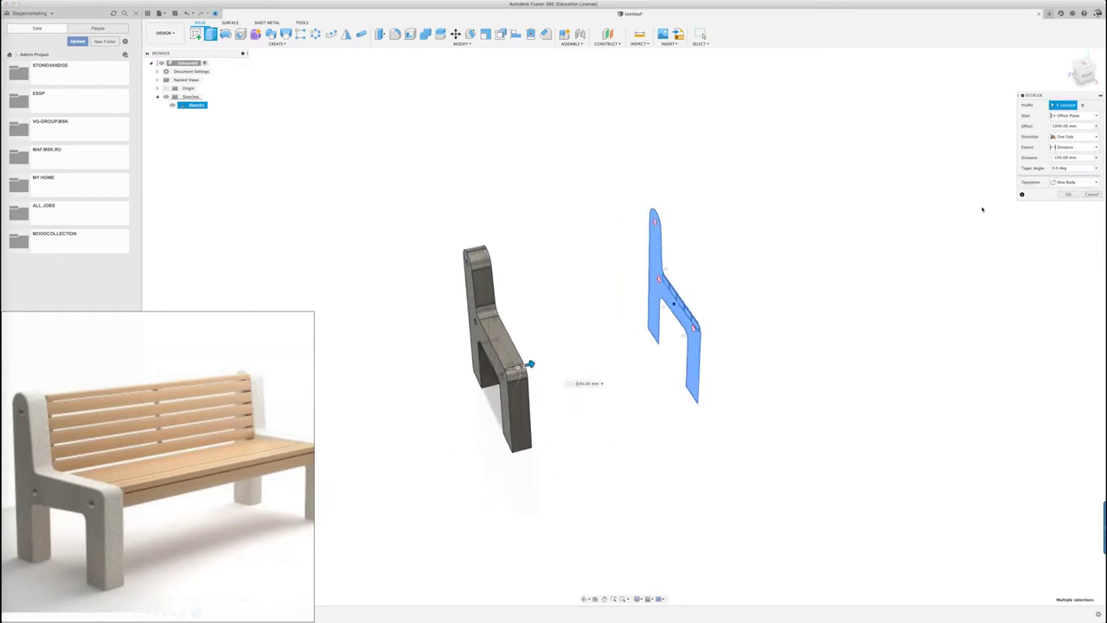
shift+middle_drag(981, 205, 811, 245)
click(1070, 196)
Mirror the side panel body across the sketch plane to create the opposite panel
key(s)
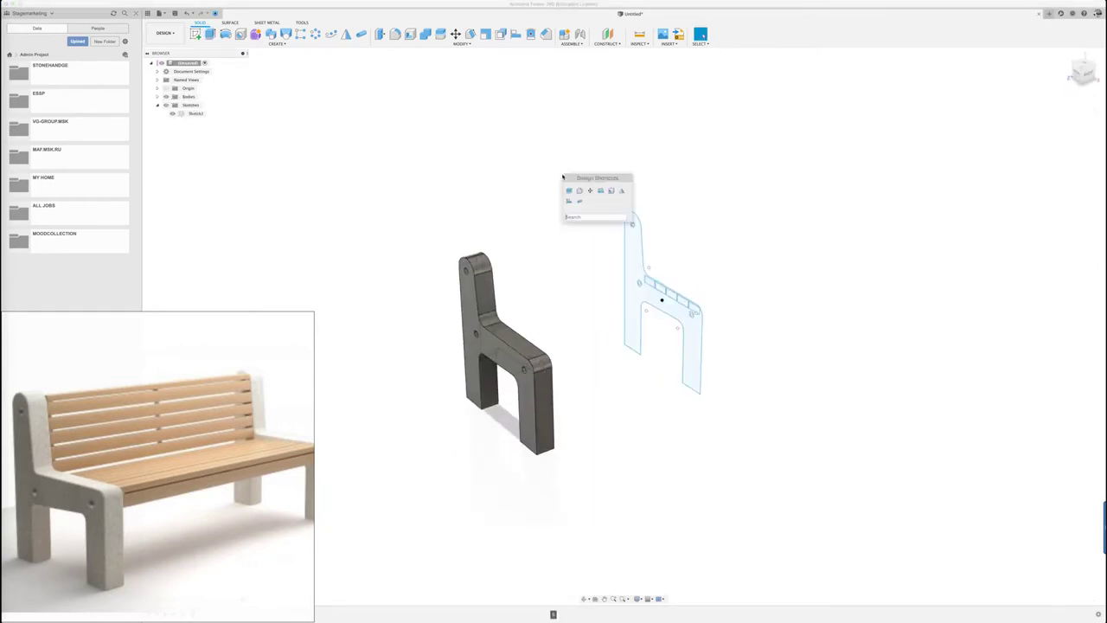
click(621, 191)
click(505, 354)
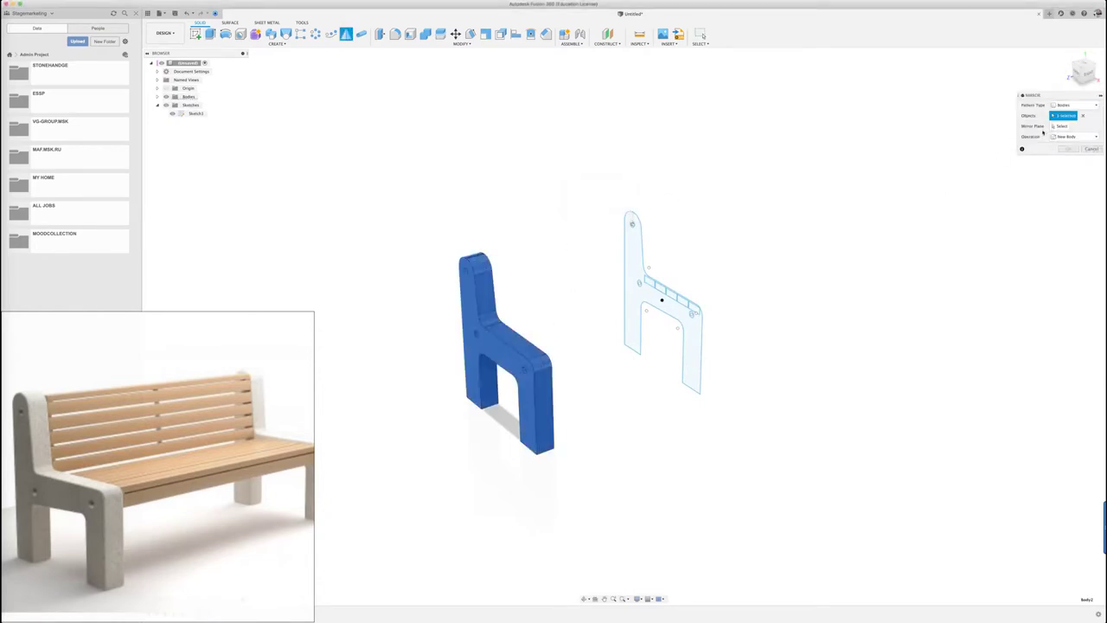
click(664, 279)
key(Return)
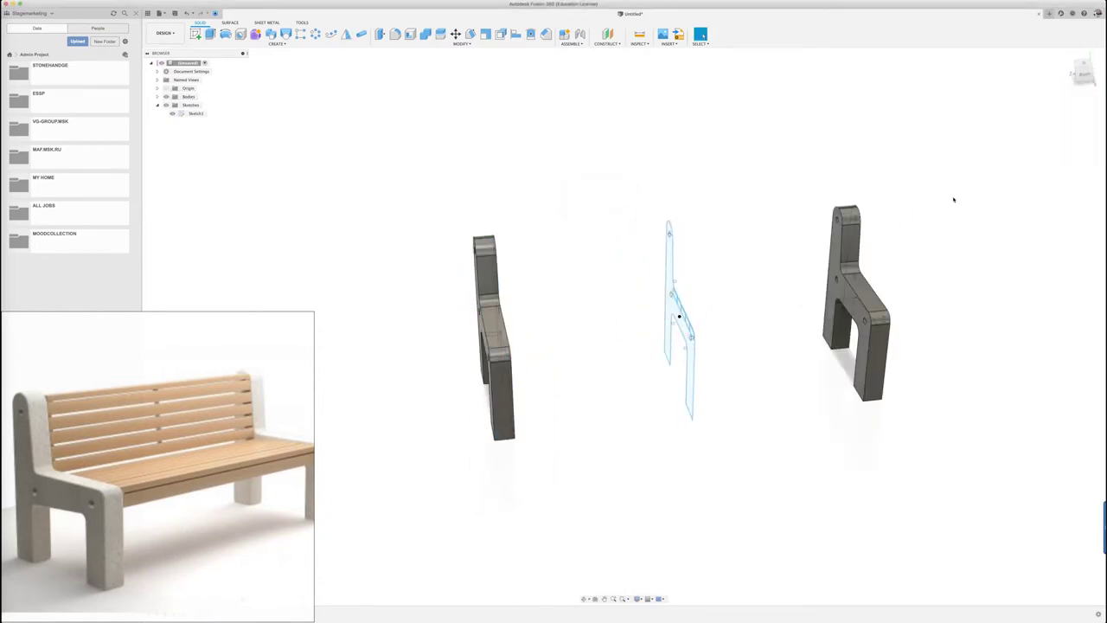
Fillet the edges of both side panels by window-selecting them, then check the result
key(f)
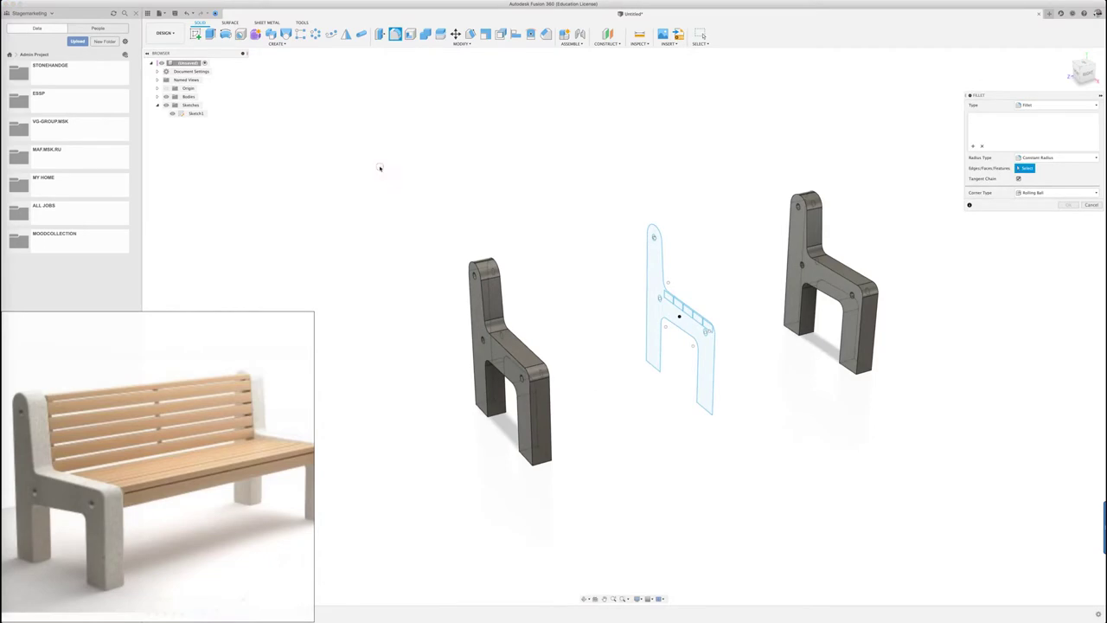
drag(379, 168, 915, 526)
key(Escape)
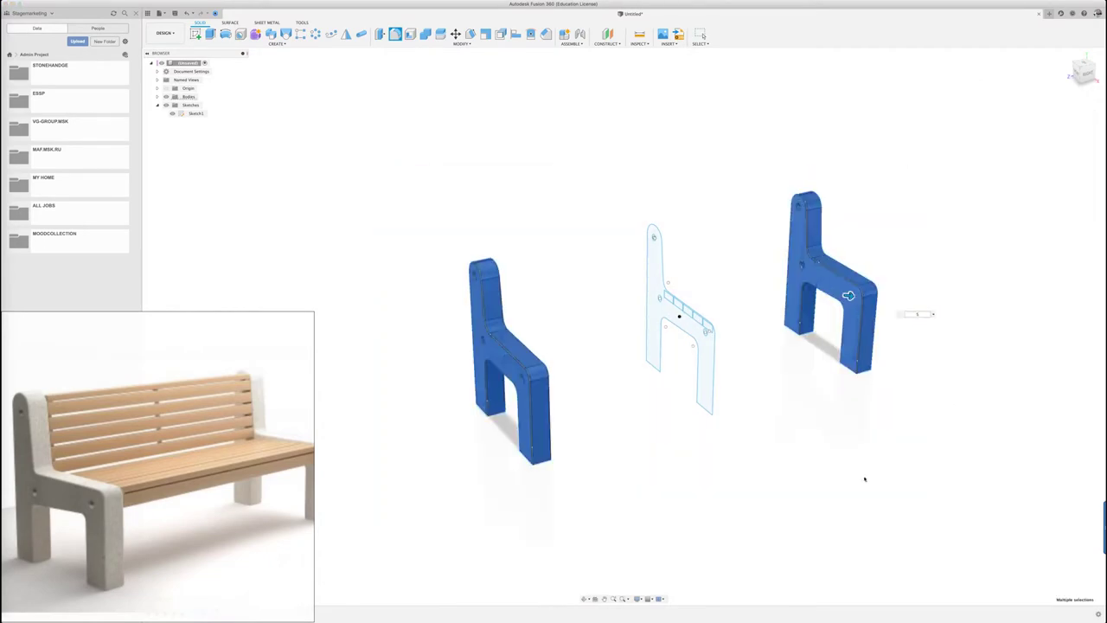
scroll(528, 428, up, 5)
shift+middle_drag(528, 429, 484, 363)
scroll(403, 339, down, 5)
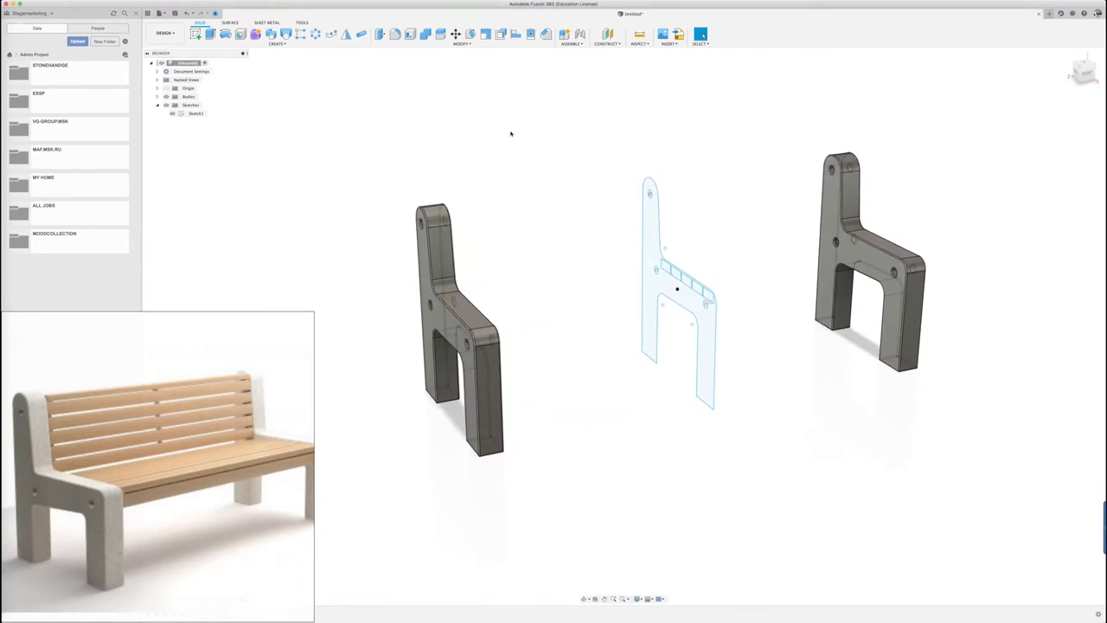
Extrude the rail profile symmetrically 900 mm through both panels as a new component
key(e)
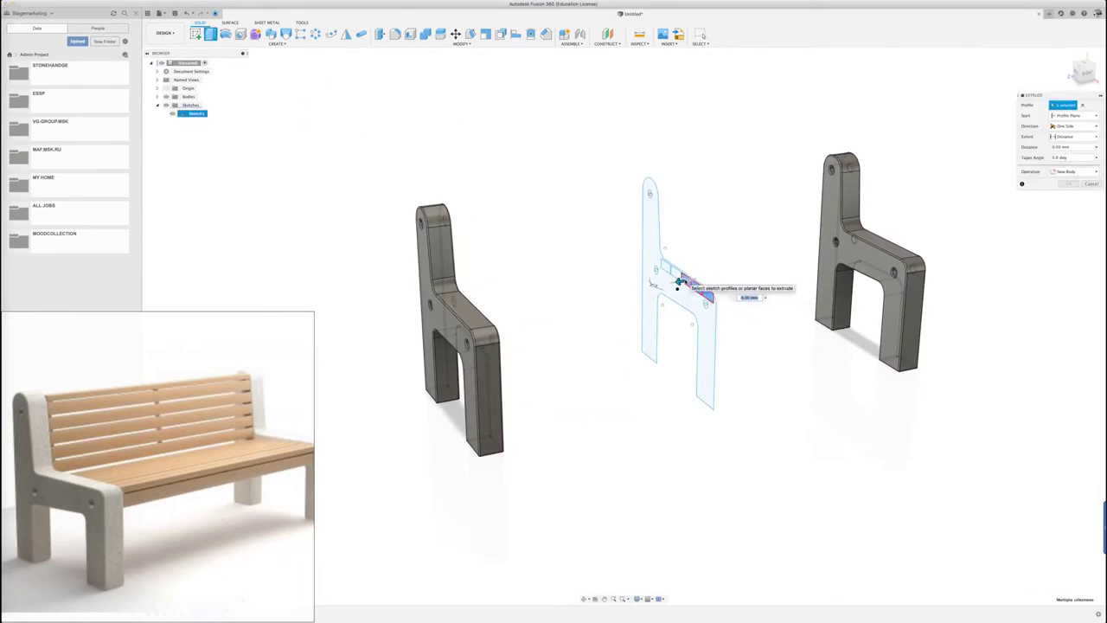
click(1072, 125)
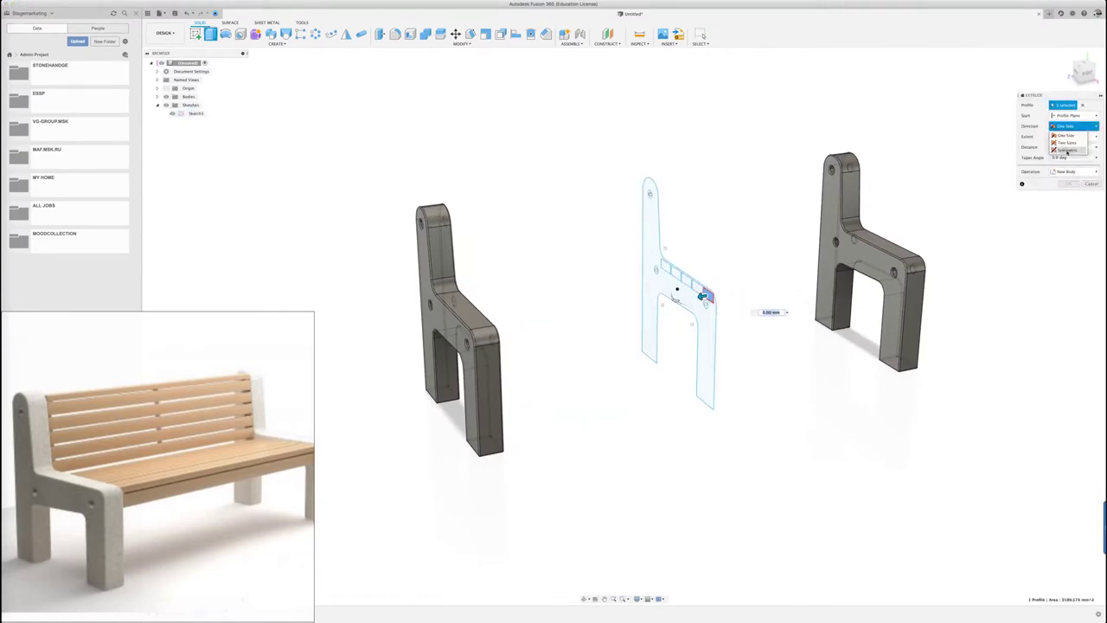
click(1069, 149)
drag(707, 295, 902, 262)
click(1072, 181)
click(1073, 220)
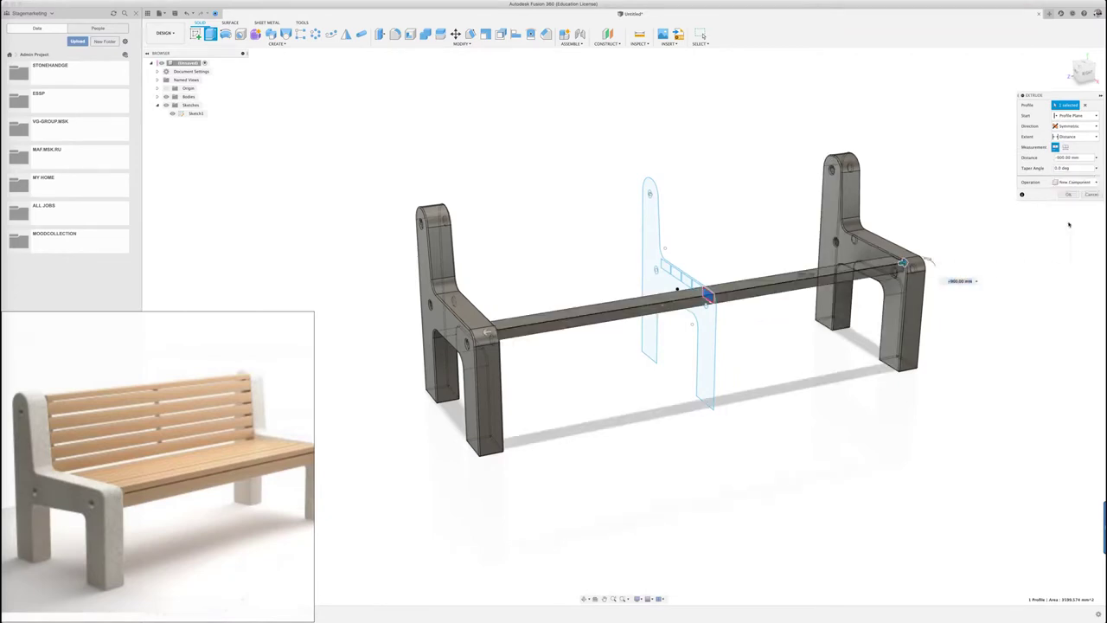
click(1070, 195)
Collapse Component1 in the browser and select the rail for filleting
click(156, 122)
mouse_move(596, 167)
shift+middle_down()
mouse_move(605, 171)
mouse_move(561, 234)
shift+middle_up()
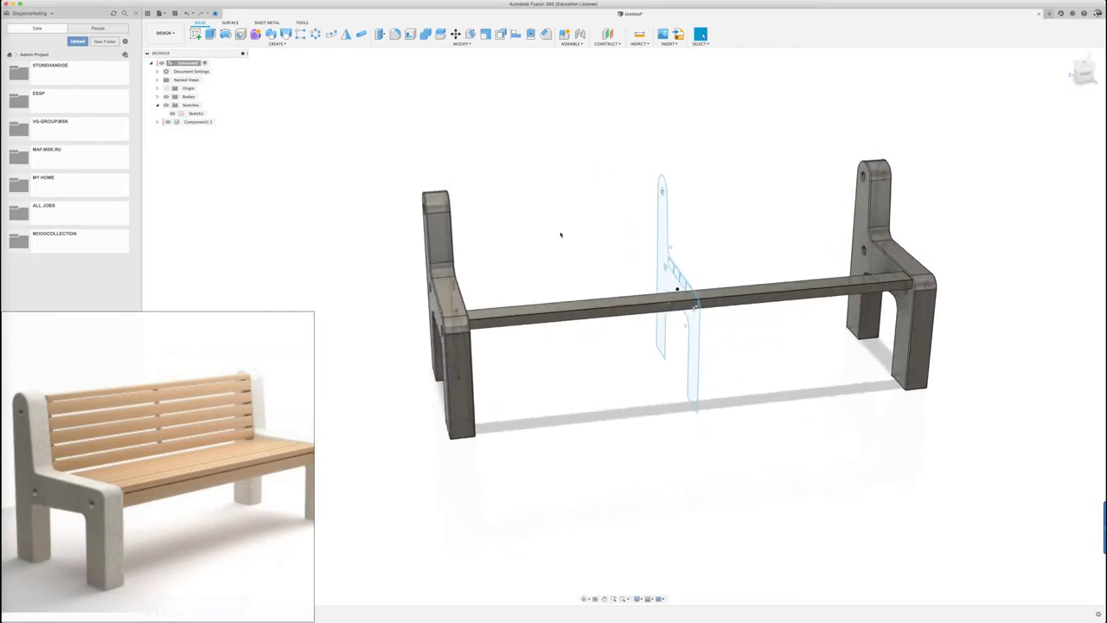
key(f)
click(606, 307)
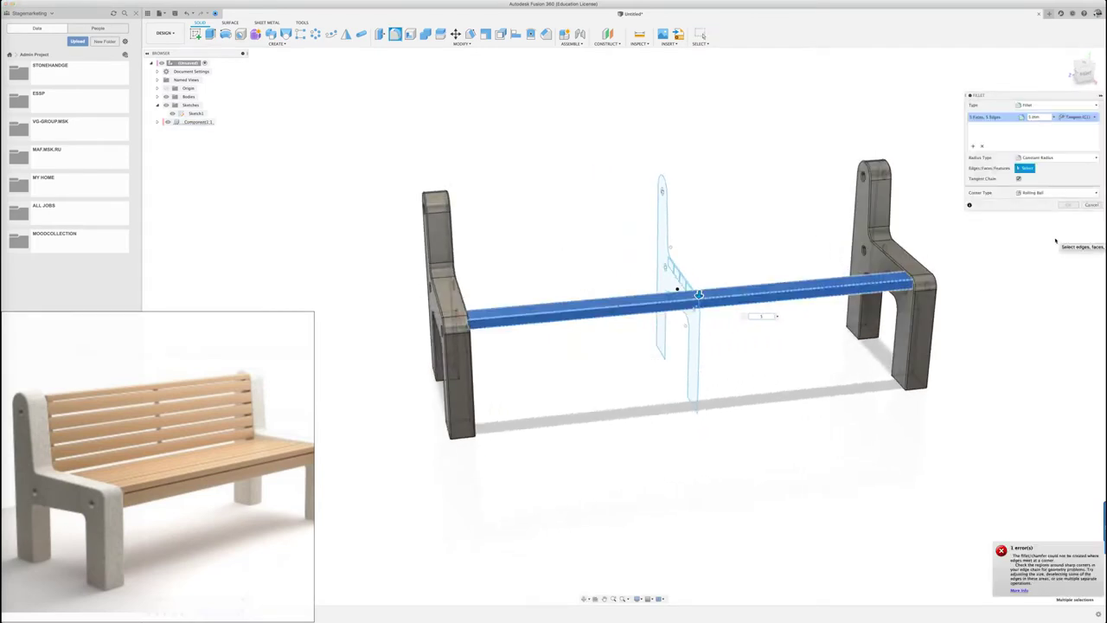
click(1018, 590)
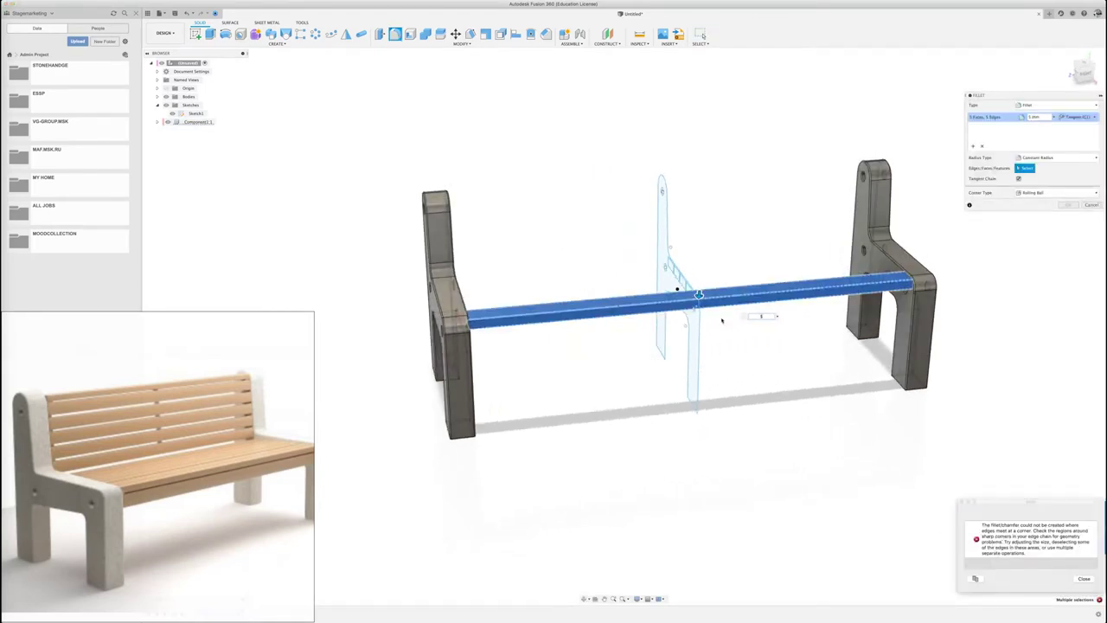
key(Escape)
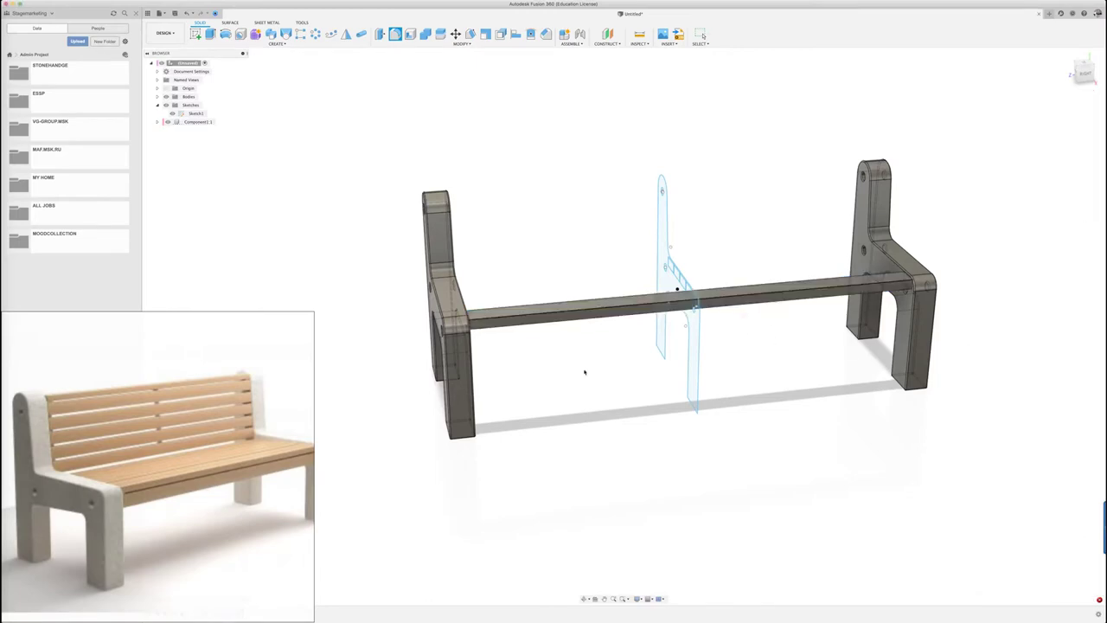
shift+middle_drag(586, 373, 703, 36)
scroll(677, 288, up, 5)
scroll(678, 288, up, 3)
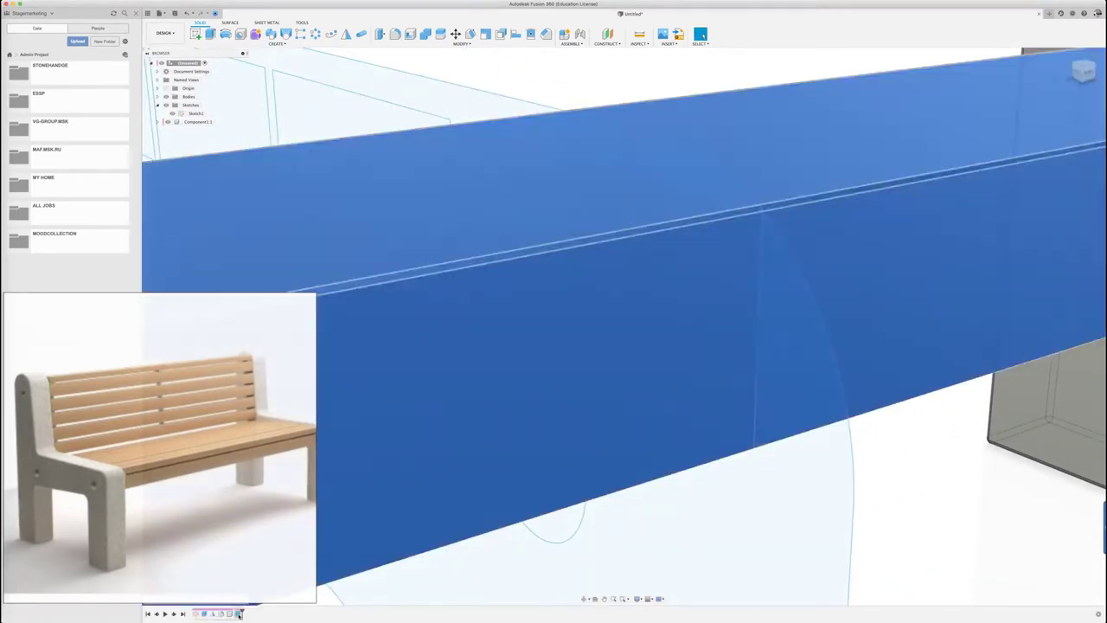
double_click(205, 613)
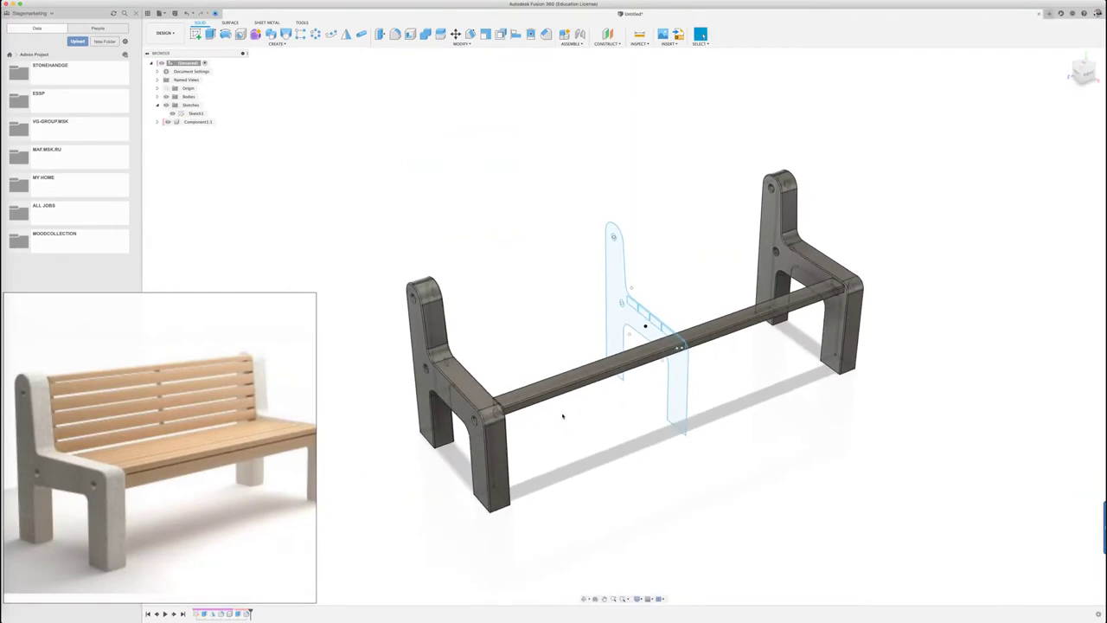
Start a rectangular pattern (srec) of the long bar as a body
key(s)
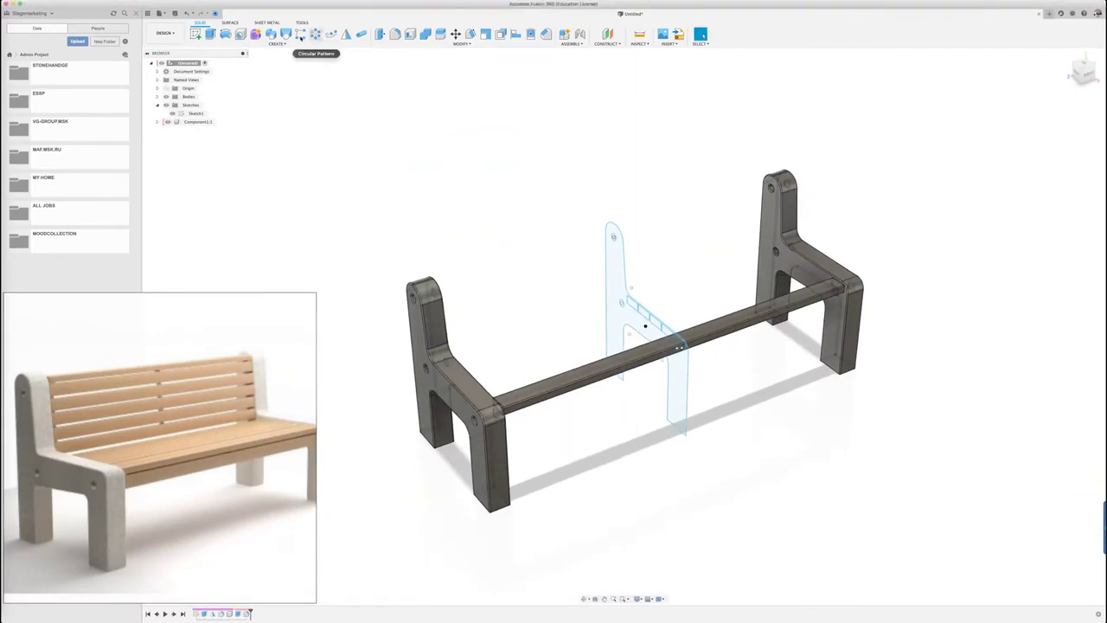
text(sre)
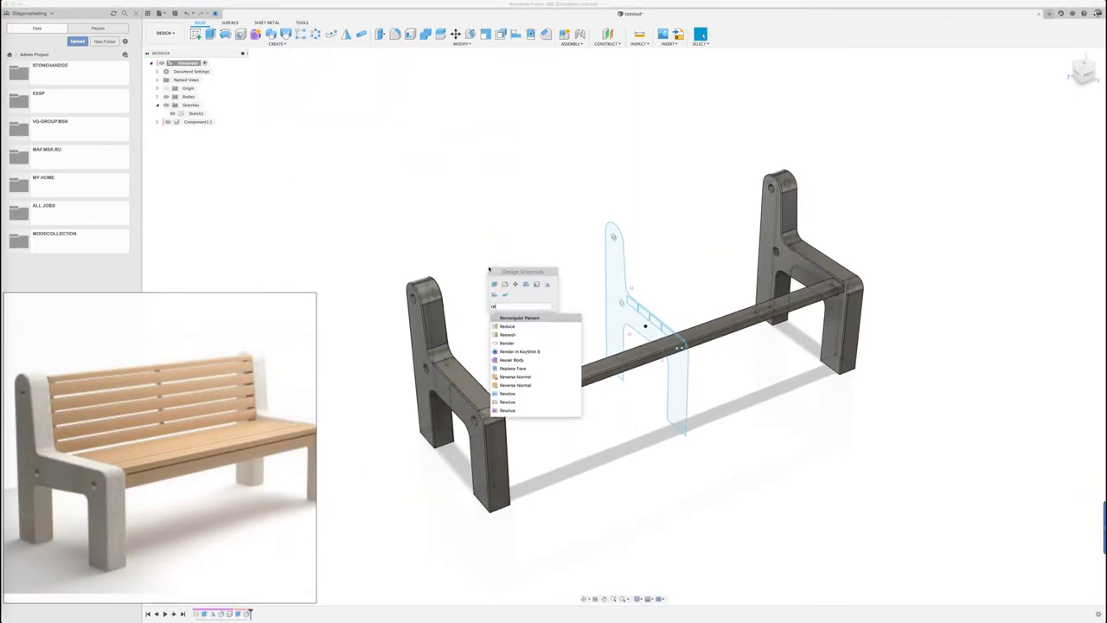
text(c)
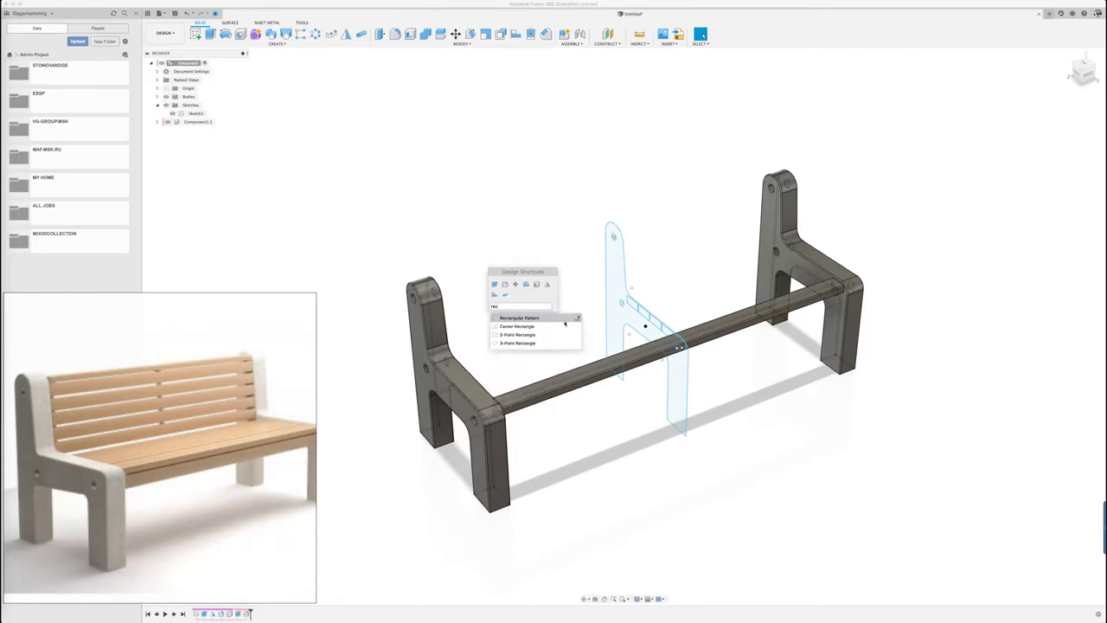
key(Return)
click(571, 377)
click(1072, 106)
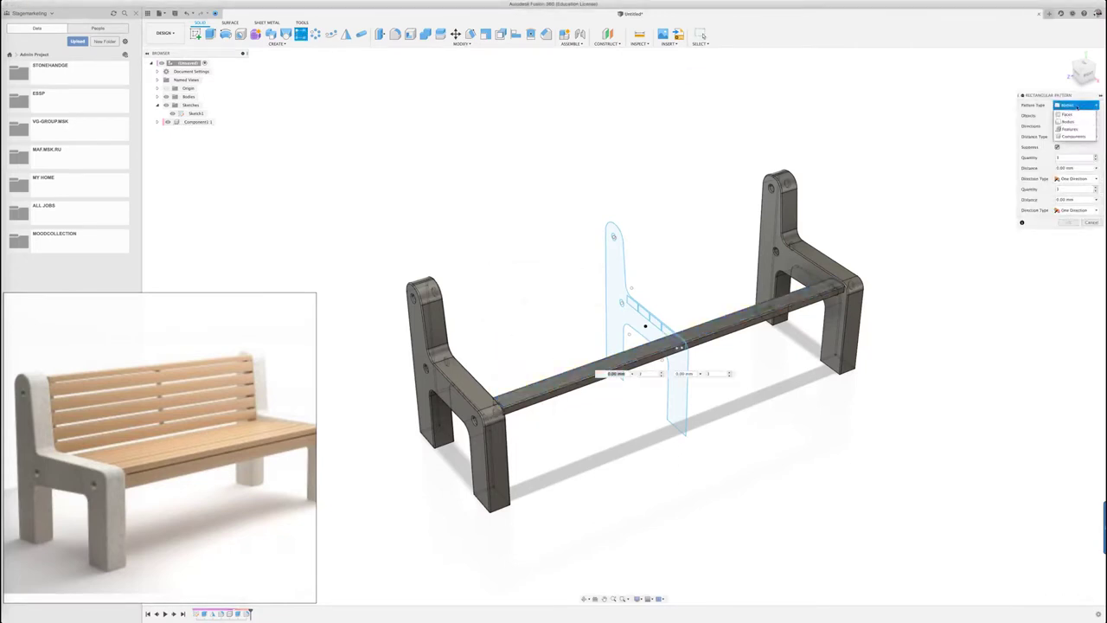
click(1069, 121)
click(800, 303)
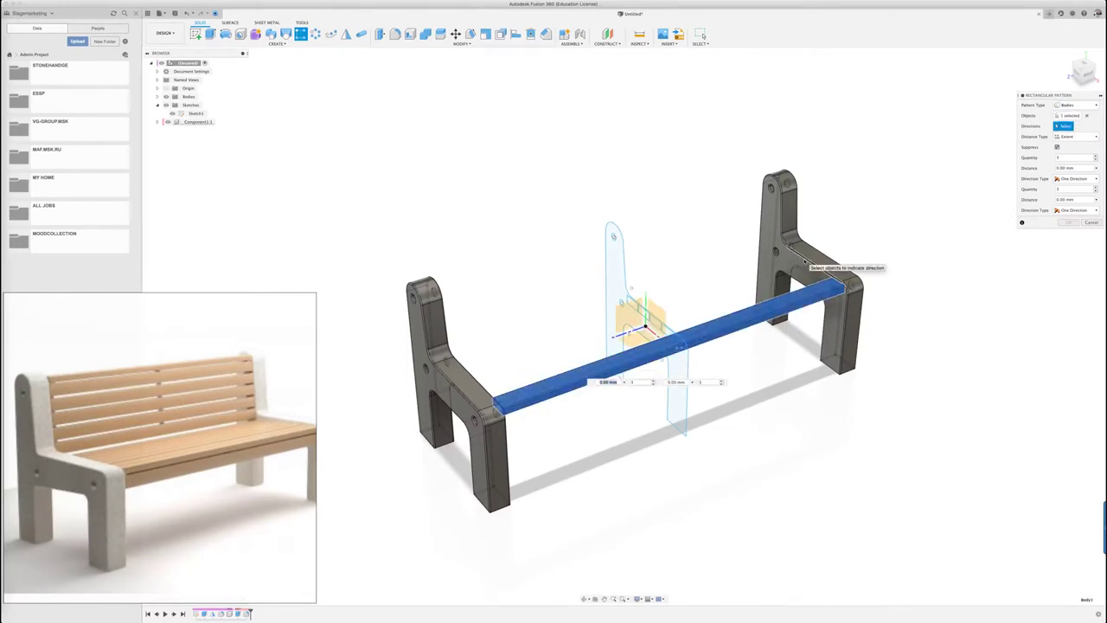
Try panel edges as the pattern direction, then cancel, keeping a single slat
click(805, 260)
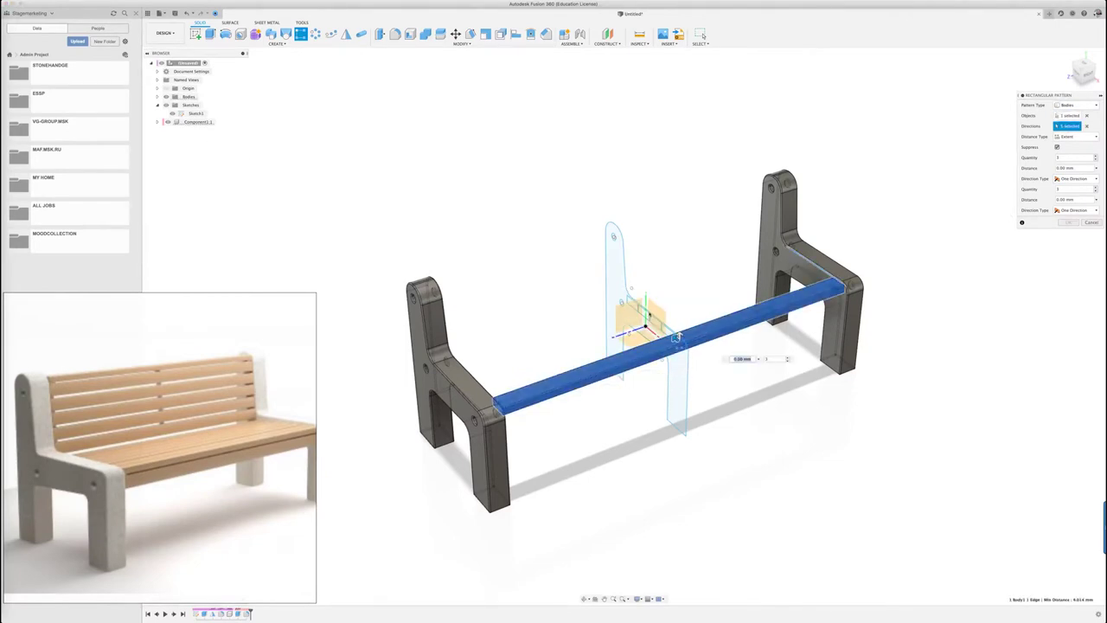
shift+middle_drag(789, 269, 787, 240)
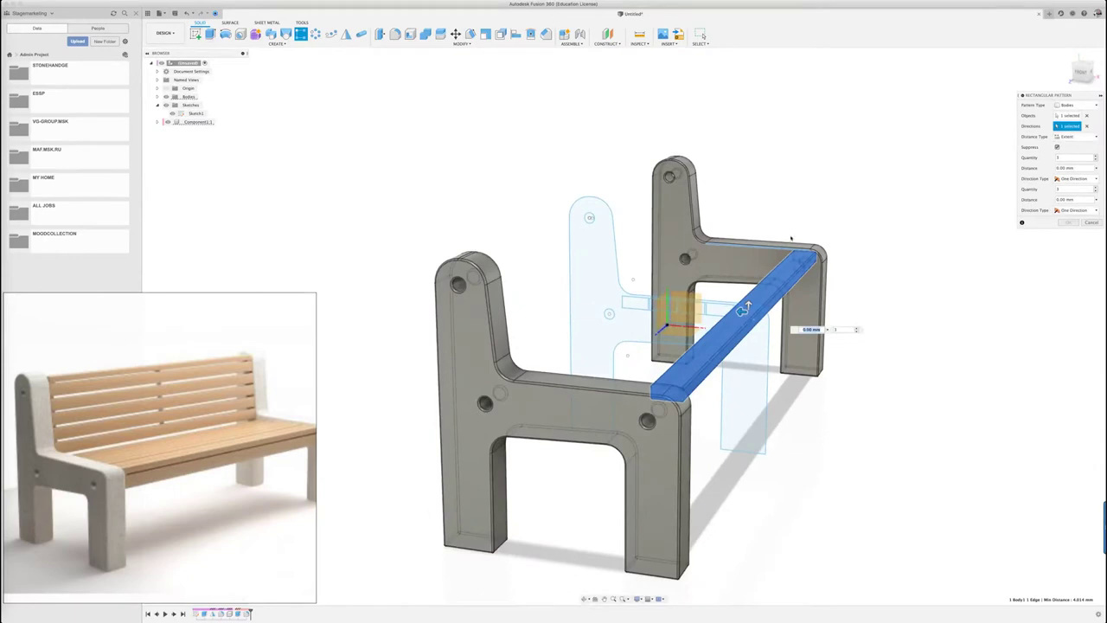
click(787, 240)
click(660, 299)
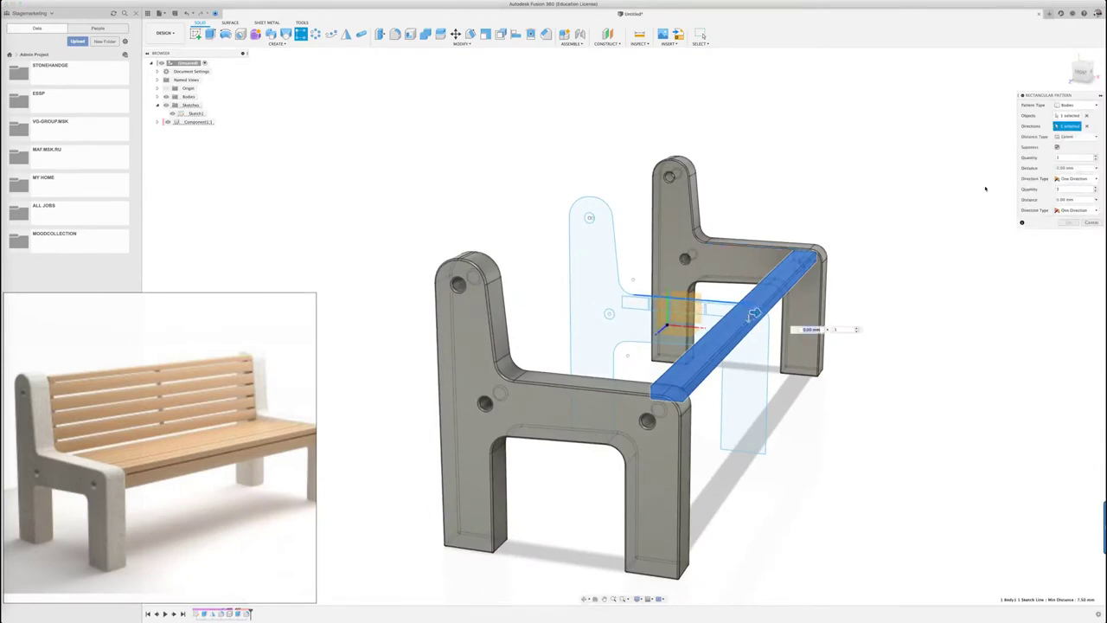
key(Escape)
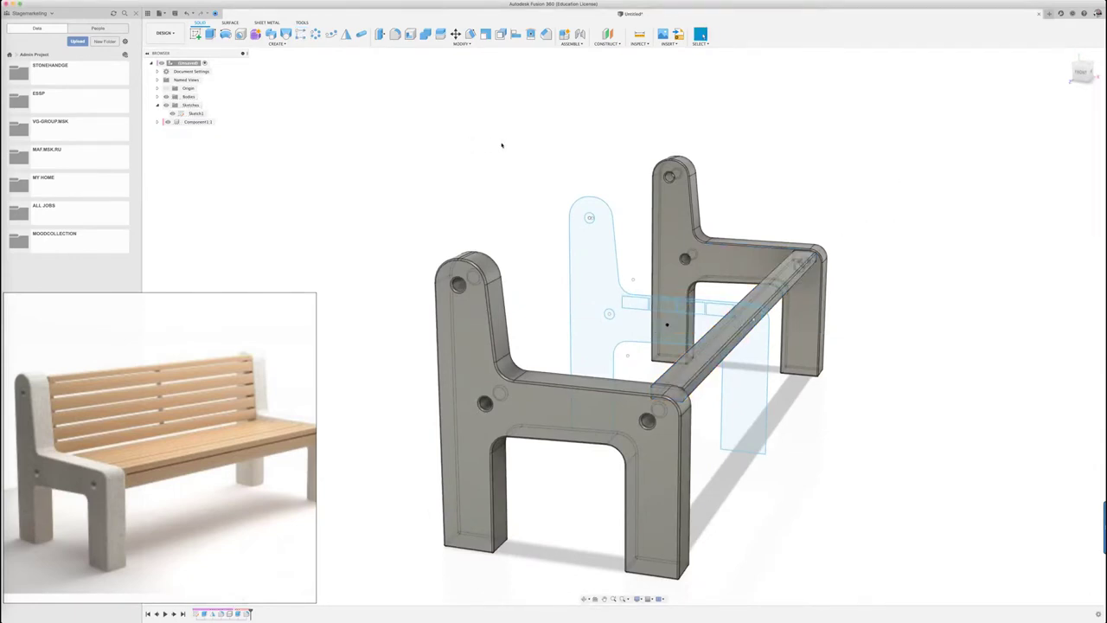
Pattern the slat body along the frame profile path and stretch the distance along it
click(331, 34)
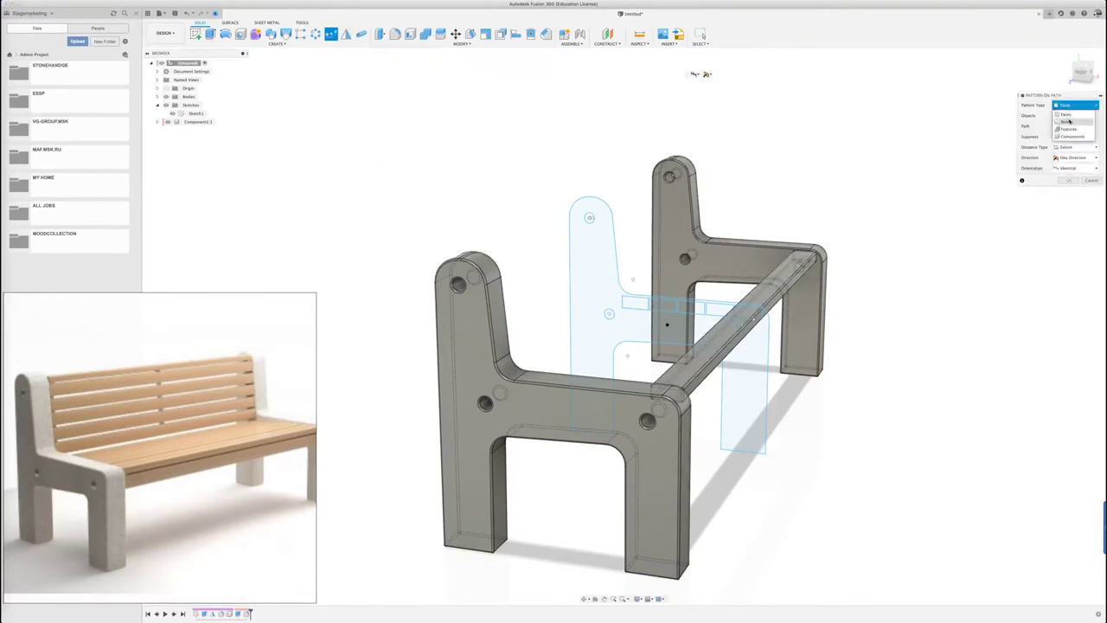
click(731, 322)
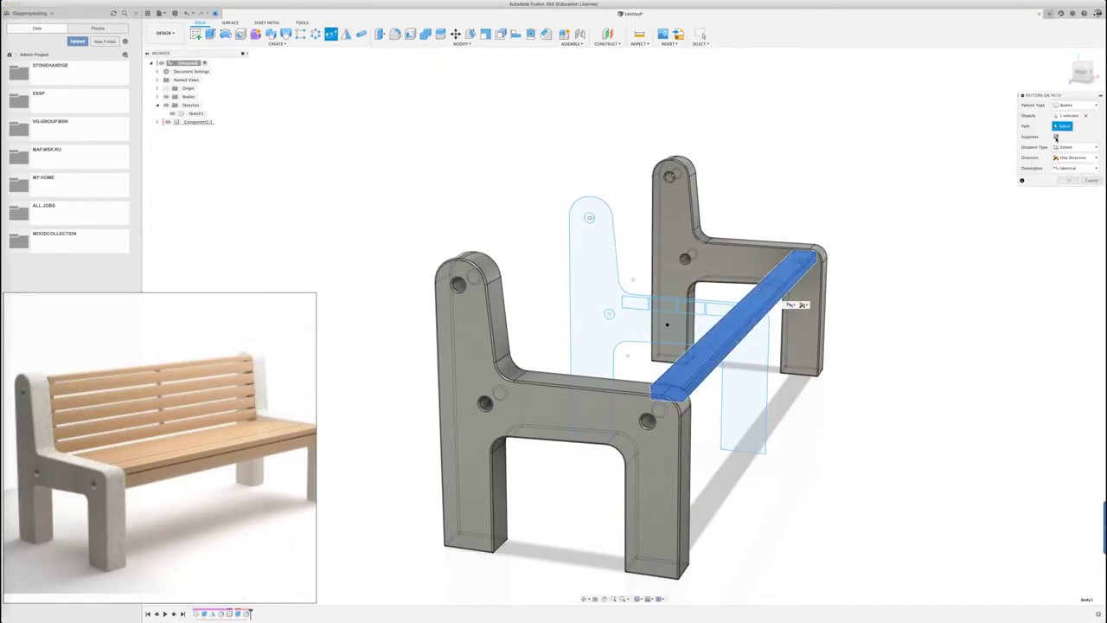
click(616, 282)
mouse_move(617, 282)
shift+middle_down()
mouse_move(865, 353)
mouse_move(896, 247)
mouse_move(873, 271)
mouse_move(923, 284)
shift+middle_up()
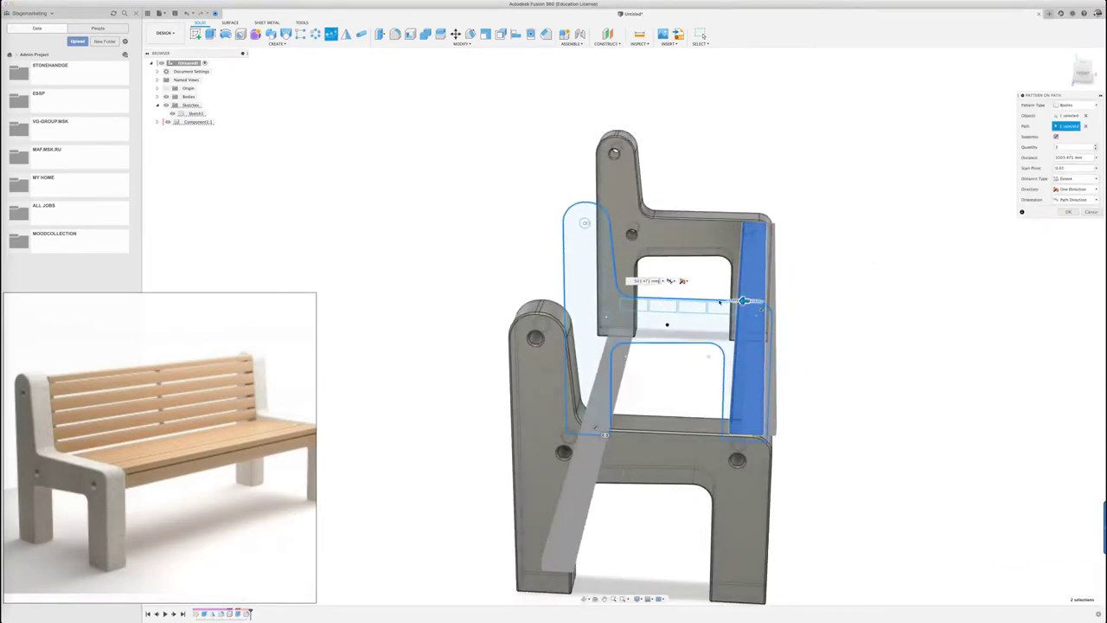
drag(718, 301, 578, 203)
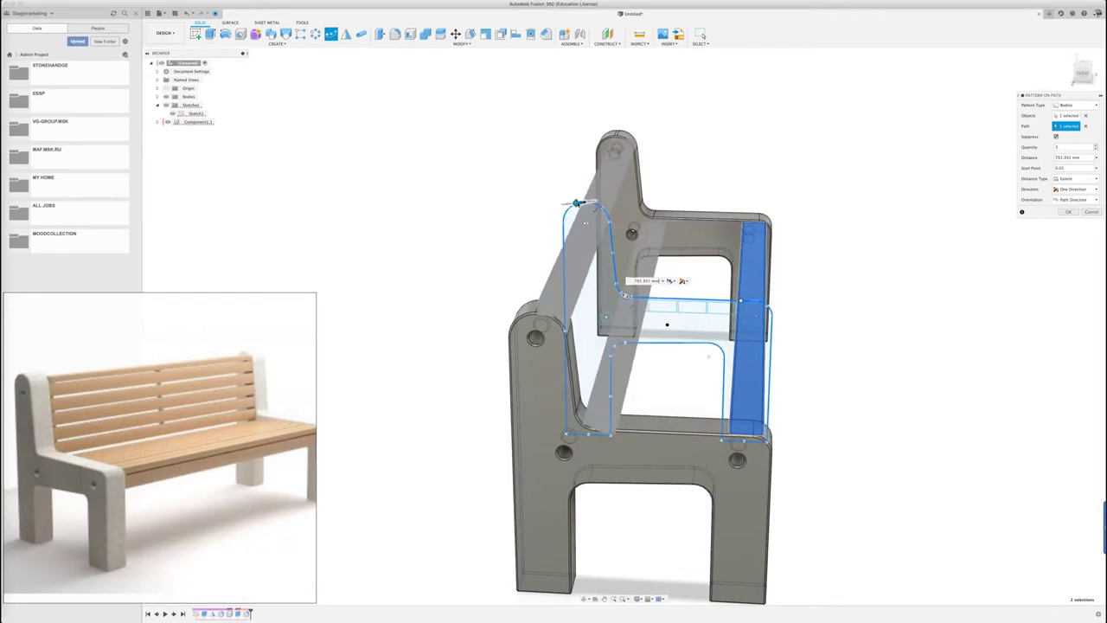
shift+middle_drag(578, 203, 605, 207)
scroll(606, 208, up, 3)
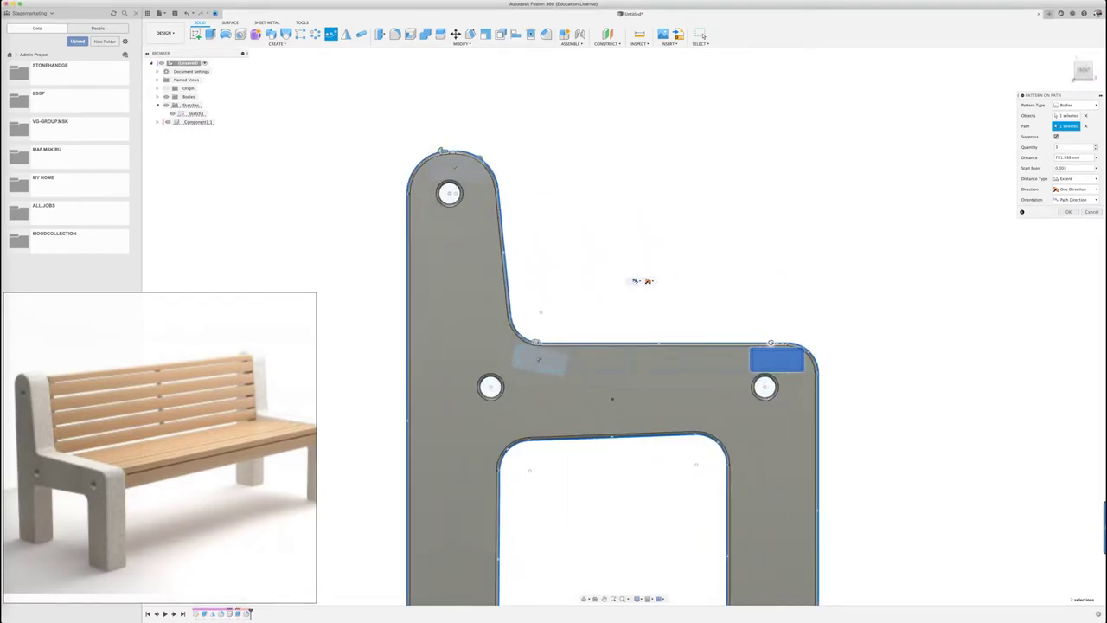
drag(441, 152, 457, 150)
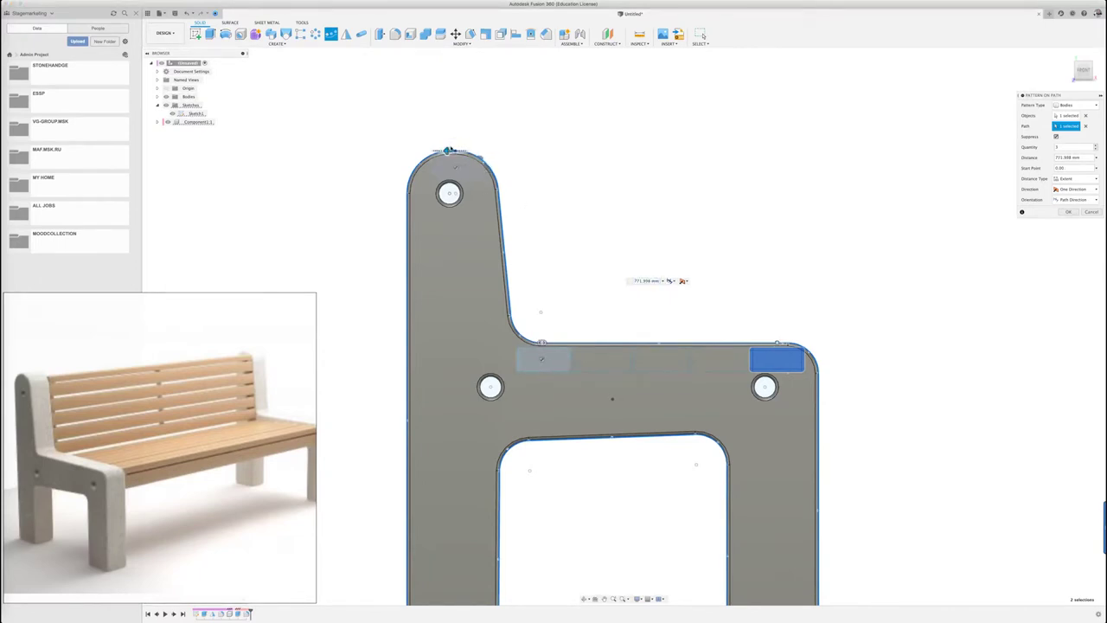
Set the path pattern quantity to 8, adjust its start point, and confirm
key(Up)
key(Up)
key(Up)
key(Up)
key(Up)
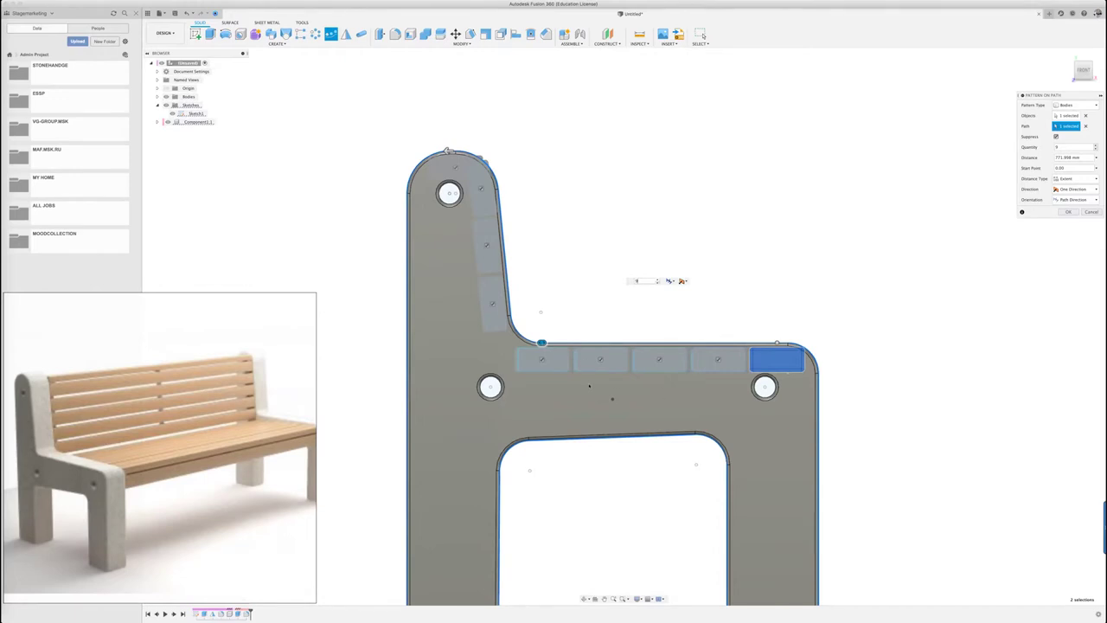
key(Up)
key(Up)
key(Down)
key(Down)
key(Down)
mouse_move(777, 343)
mouse_down()
mouse_move(786, 344)
mouse_move(775, 343)
mouse_up()
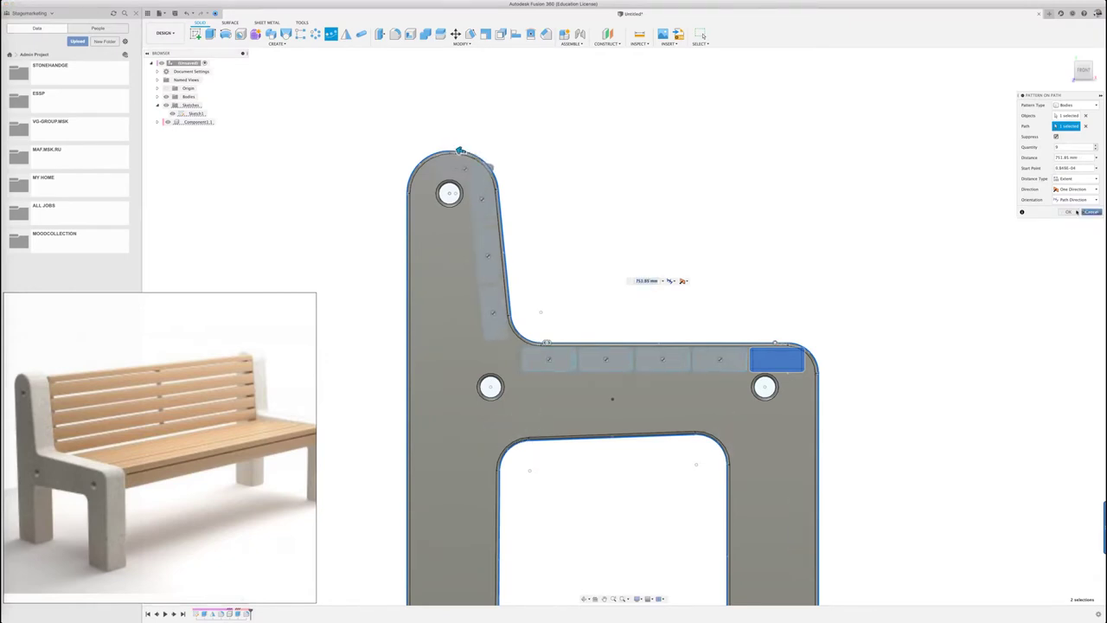
key(Return)
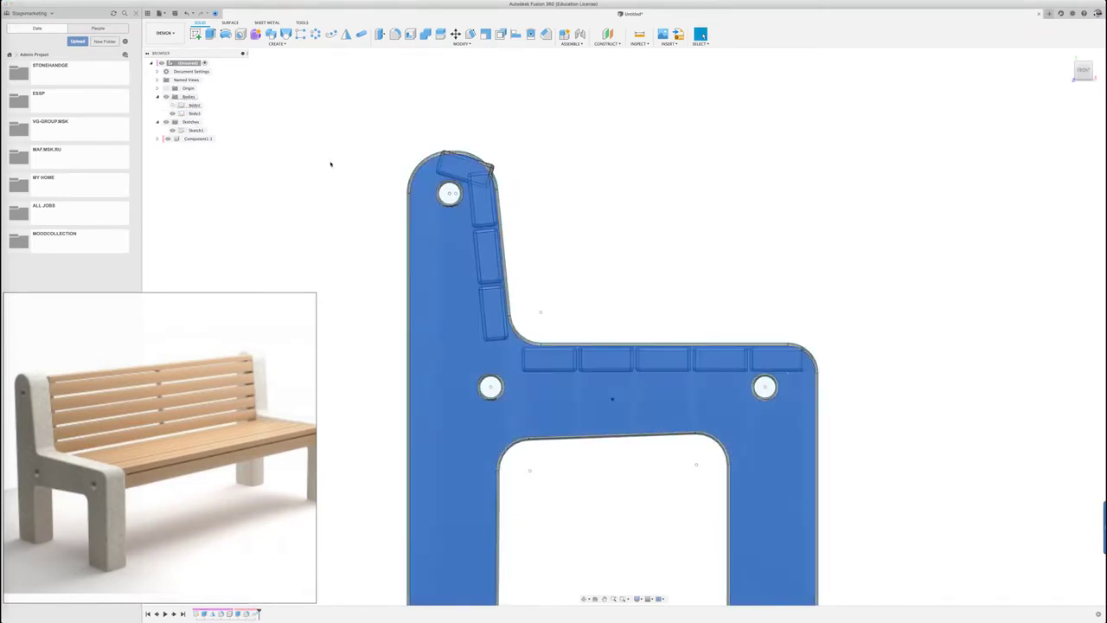
Move the top backrest slat level onto the frame's crown, centred
key(m)
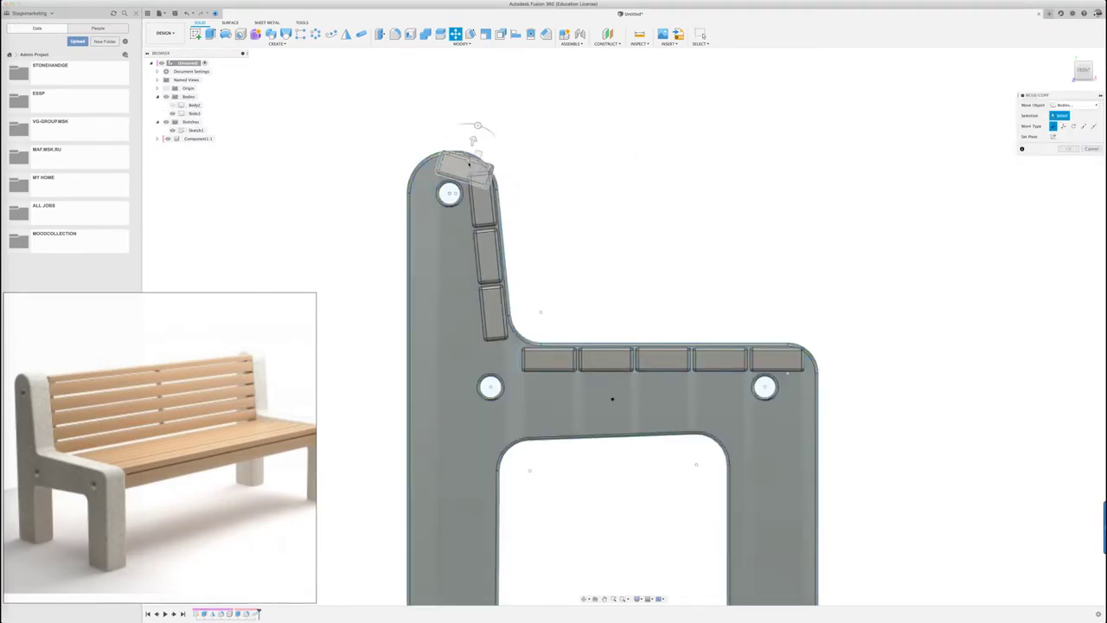
click(468, 163)
mouse_move(473, 140)
mouse_down()
mouse_move(456, 109)
mouse_move(458, 147)
mouse_move(447, 119)
mouse_move(459, 150)
mouse_up()
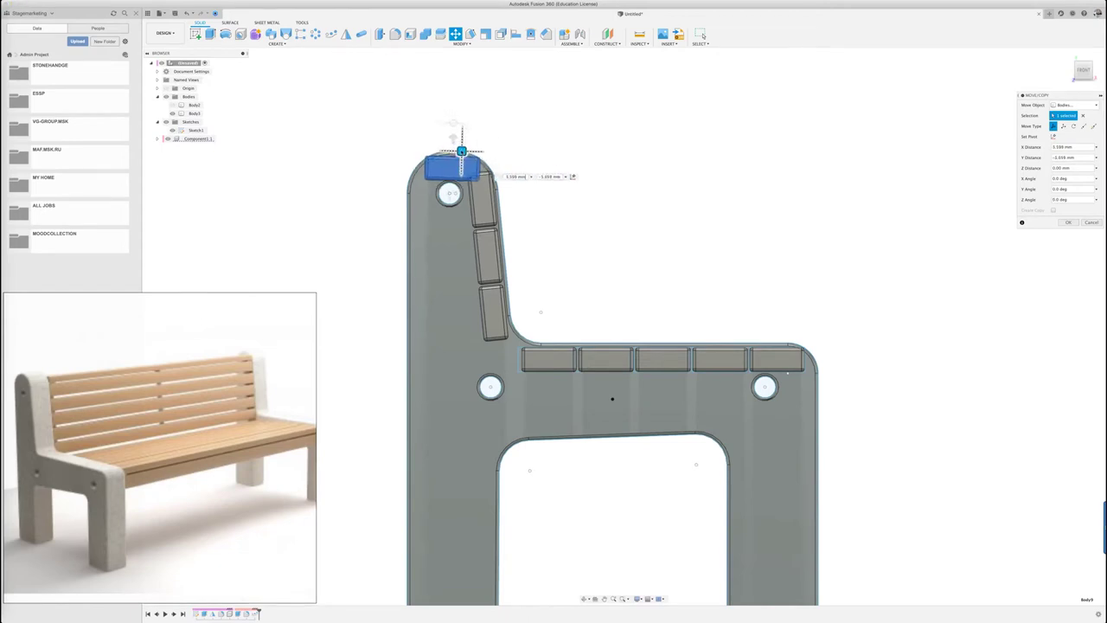
drag(459, 151, 465, 152)
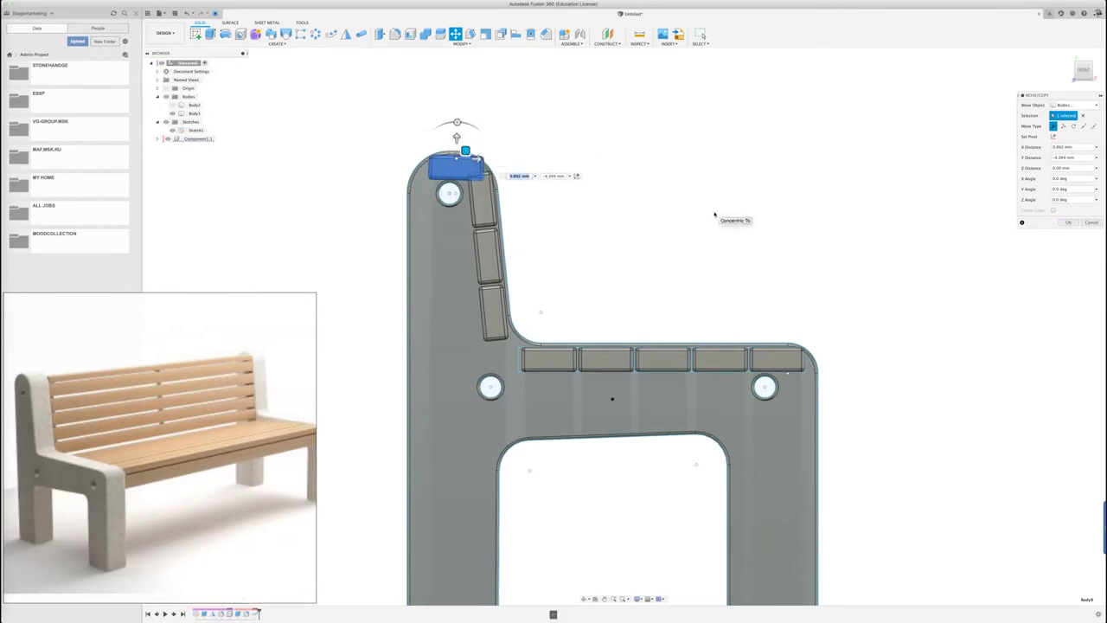
key(Return)
Shift two lower backrest slats slightly down
key(m)
click(490, 256)
click(493, 314)
drag(491, 191, 492, 202)
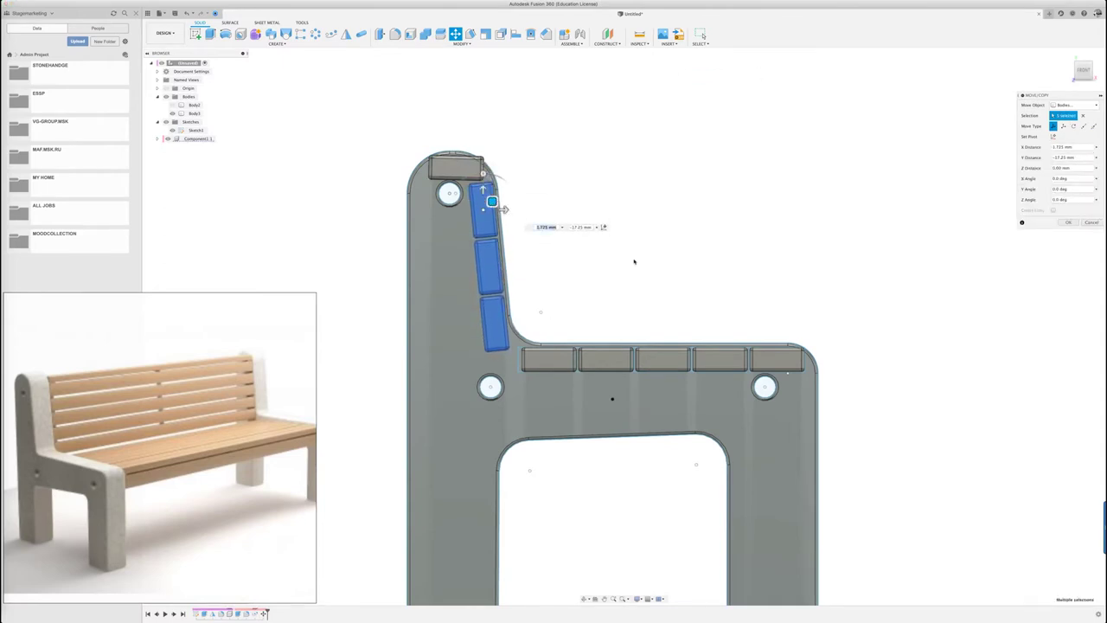
click(1070, 222)
scroll(595, 152, down, 2)
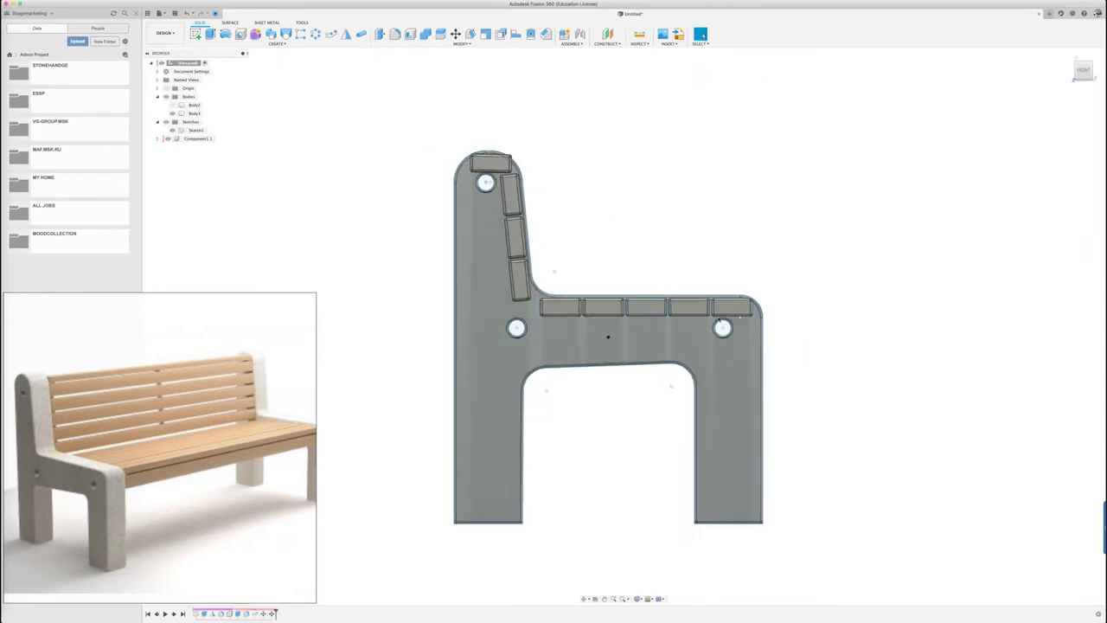
Rotate the front seat slat 90° to stand upright under the seat's front edge
key(m)
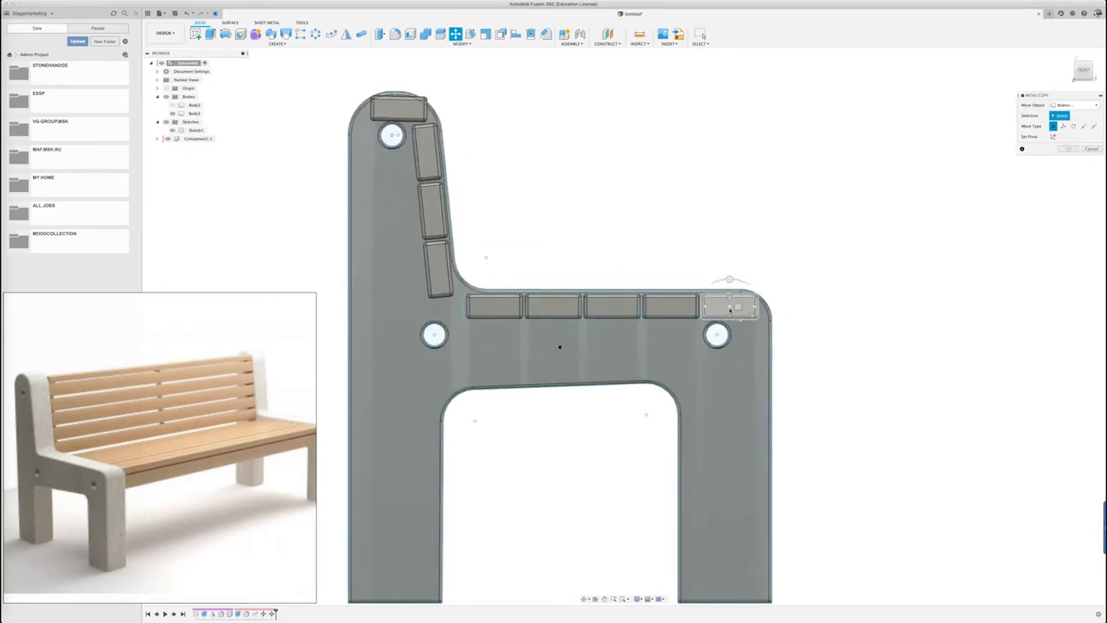
scroll(732, 307, up, 2)
click(731, 307)
mouse_move(729, 271)
mouse_down()
mouse_move(801, 333)
mouse_move(756, 357)
mouse_up()
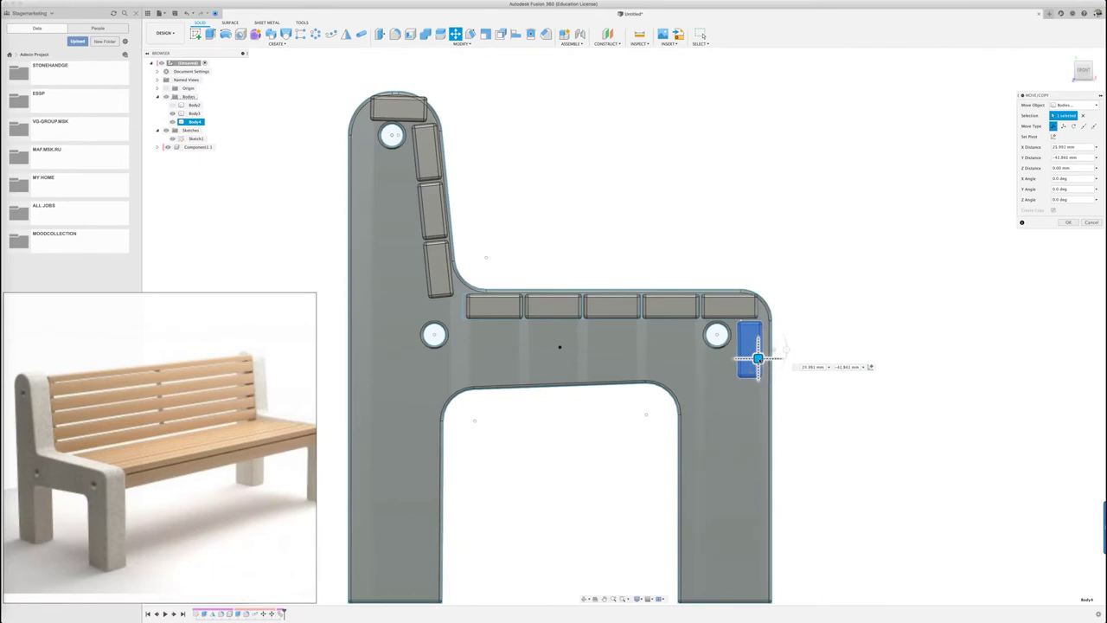
drag(756, 357, 754, 356)
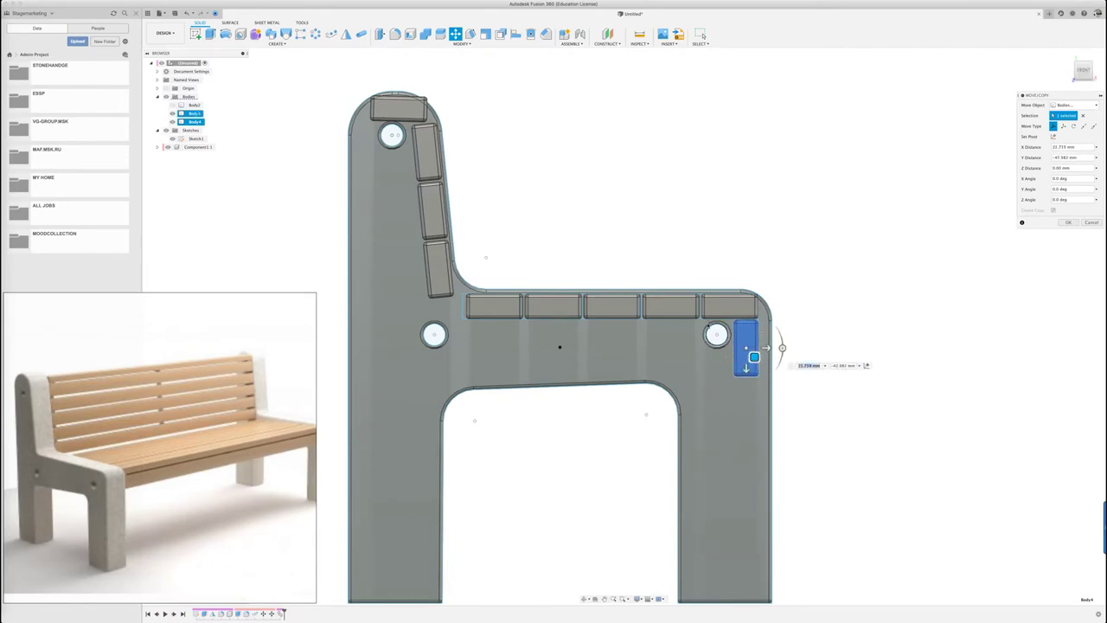
click(1069, 222)
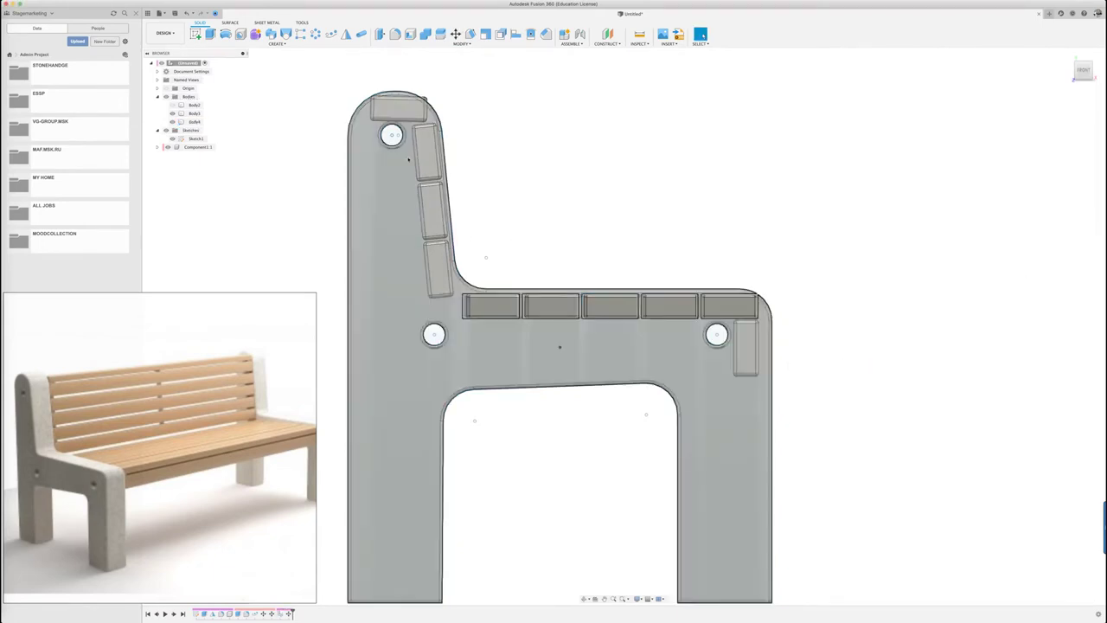
shift+middle_drag(550, 128, 873, 179)
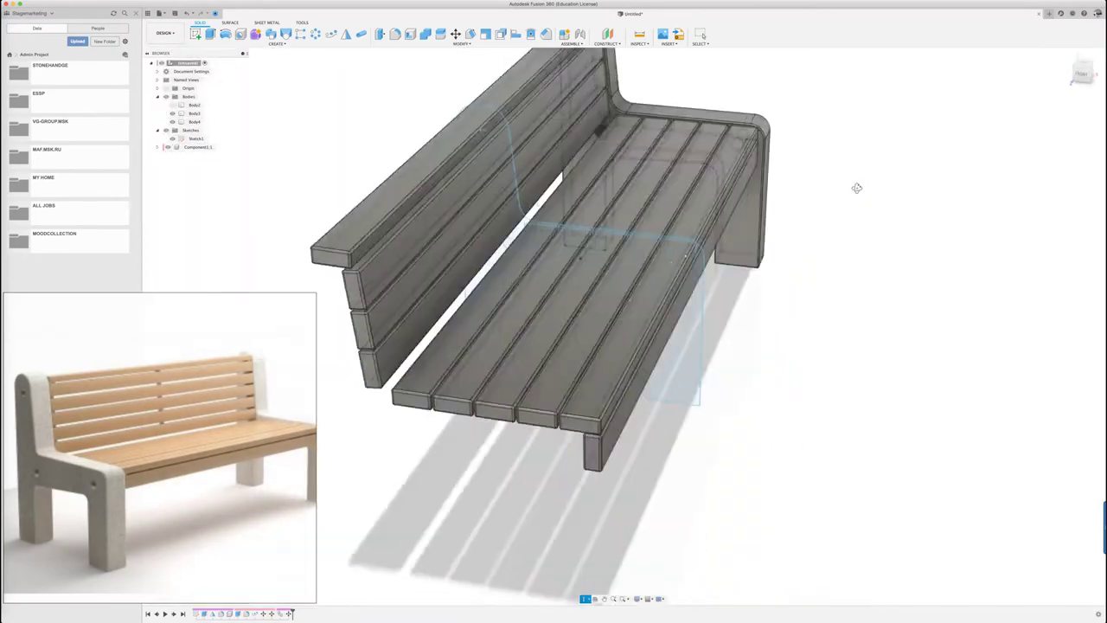
Try moving the top backrest piece outward, then cancel the move
scroll(472, 129, up, 5)
key(m)
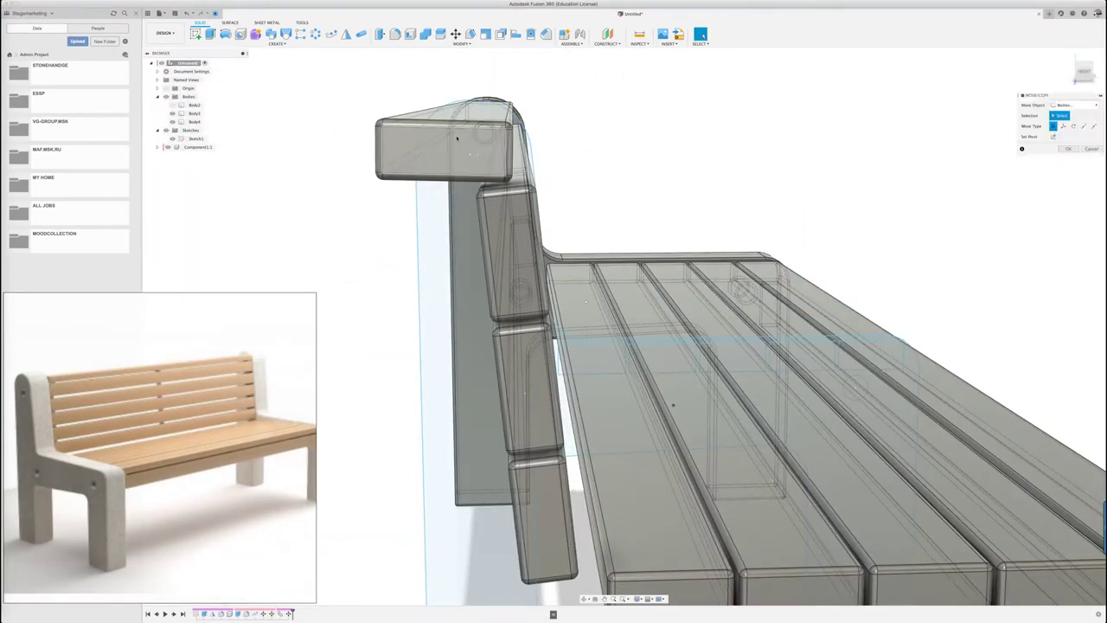
click(461, 139)
shift+middle_drag(461, 138, 707, 162)
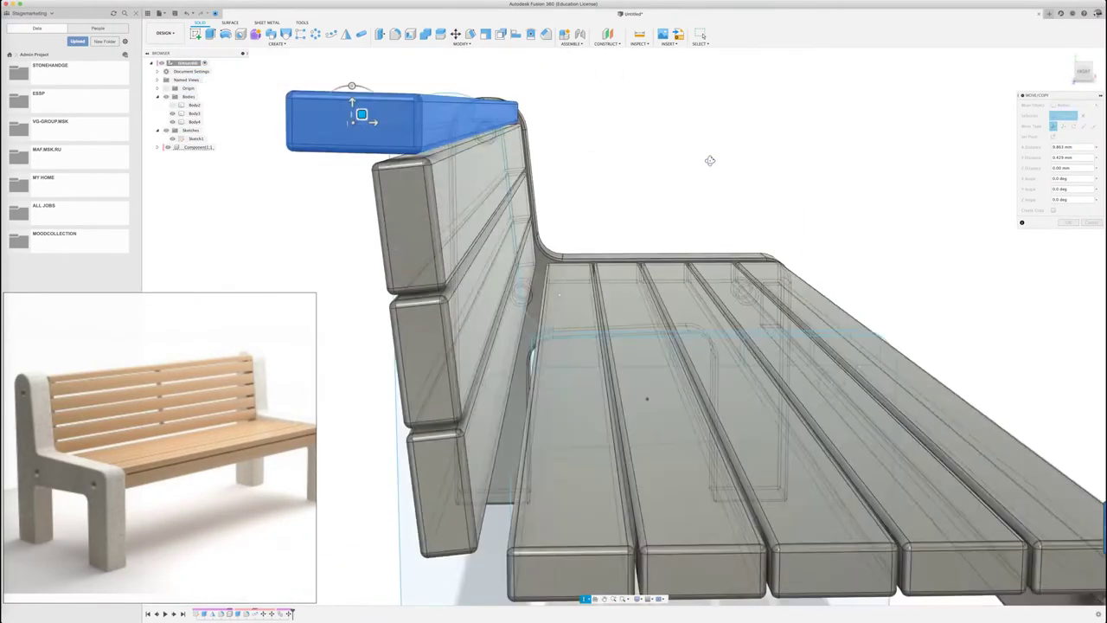
key(Escape)
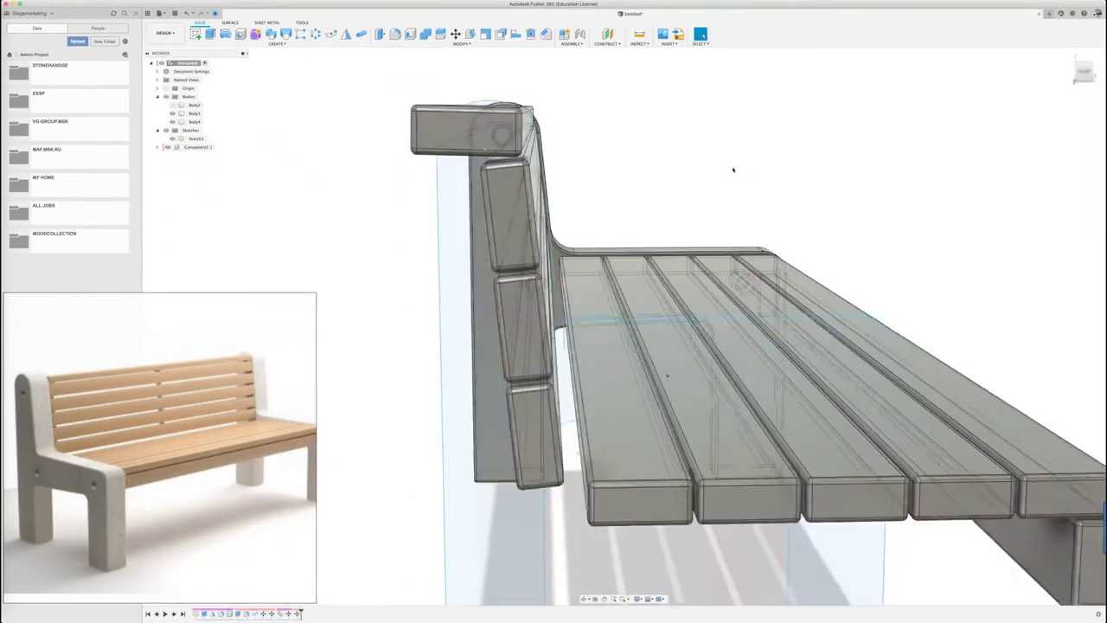
Hide the Body2 and Body3 side frames in the browser
click(195, 105)
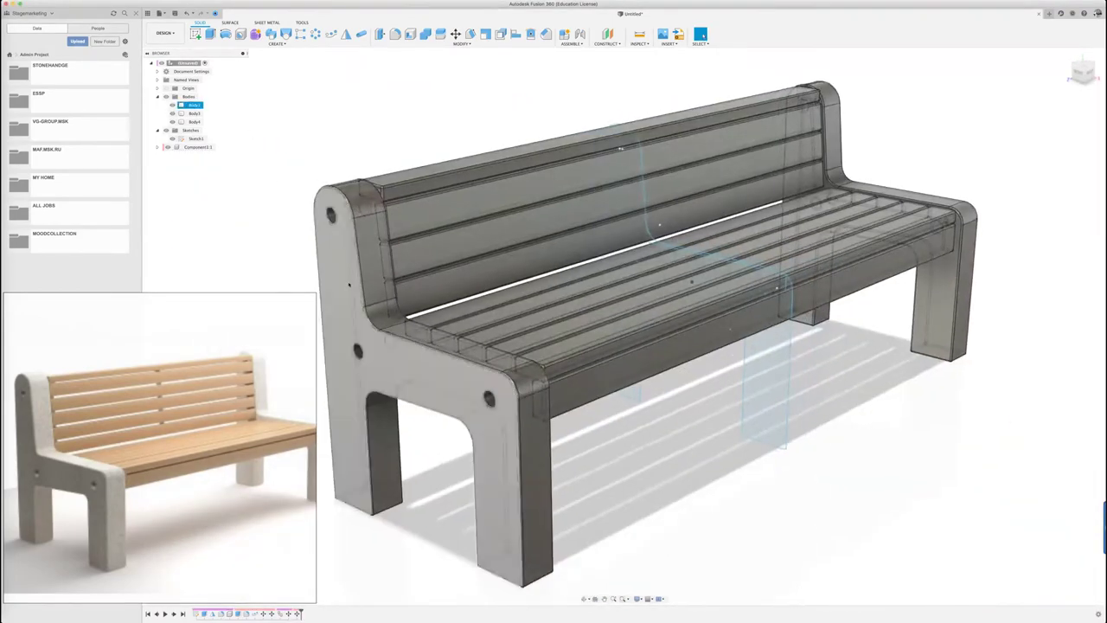
scroll(378, 257, up, 5)
scroll(386, 142, down, 5)
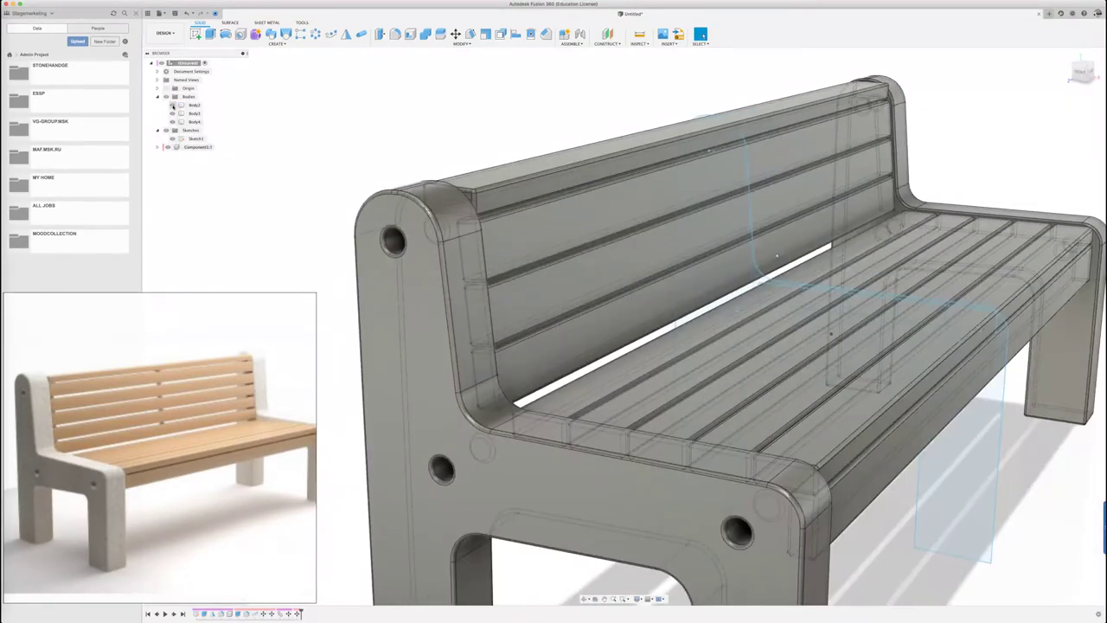
click(173, 105)
click(173, 113)
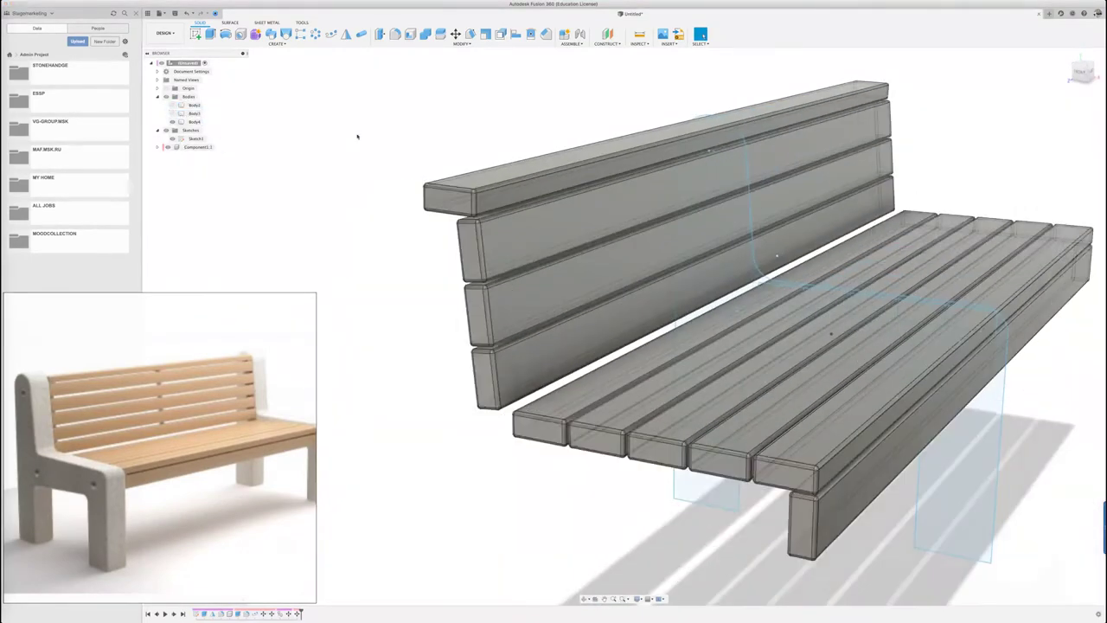
Hide the eight slat bodies in Component1:1 and the lower offset bar
click(164, 165)
click(179, 180)
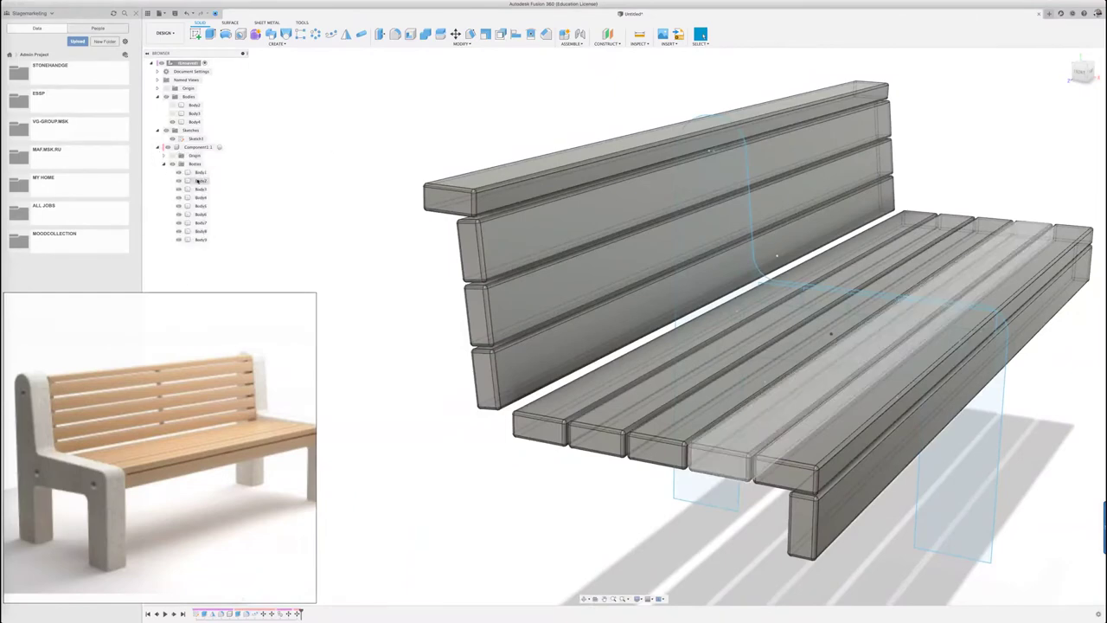
click(179, 188)
click(179, 197)
click(179, 206)
click(179, 213)
click(179, 222)
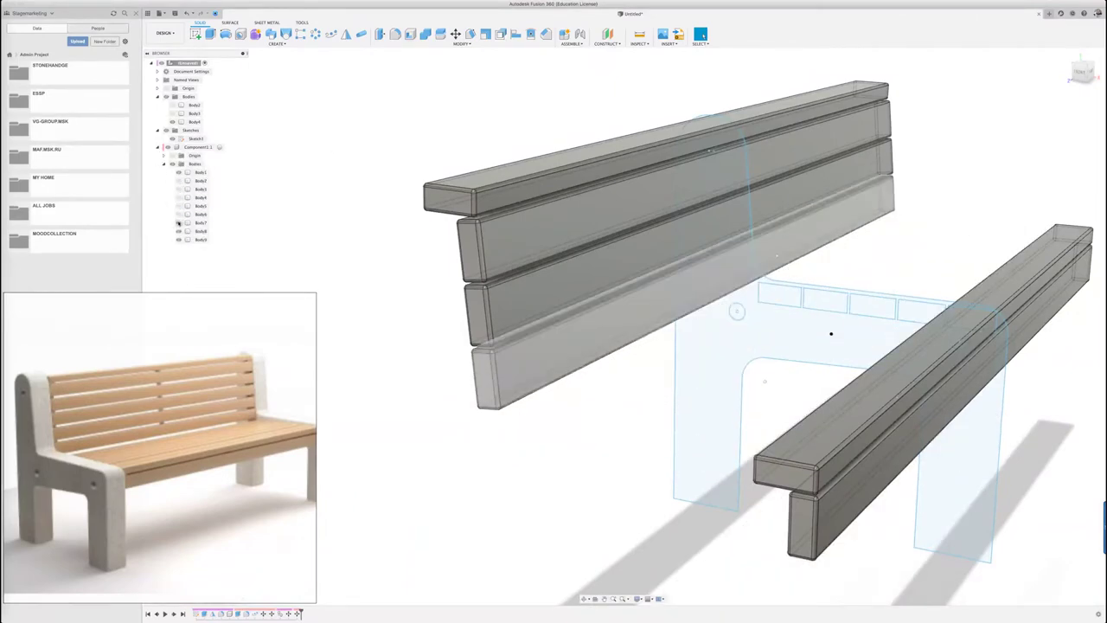
click(179, 231)
click(179, 239)
click(173, 121)
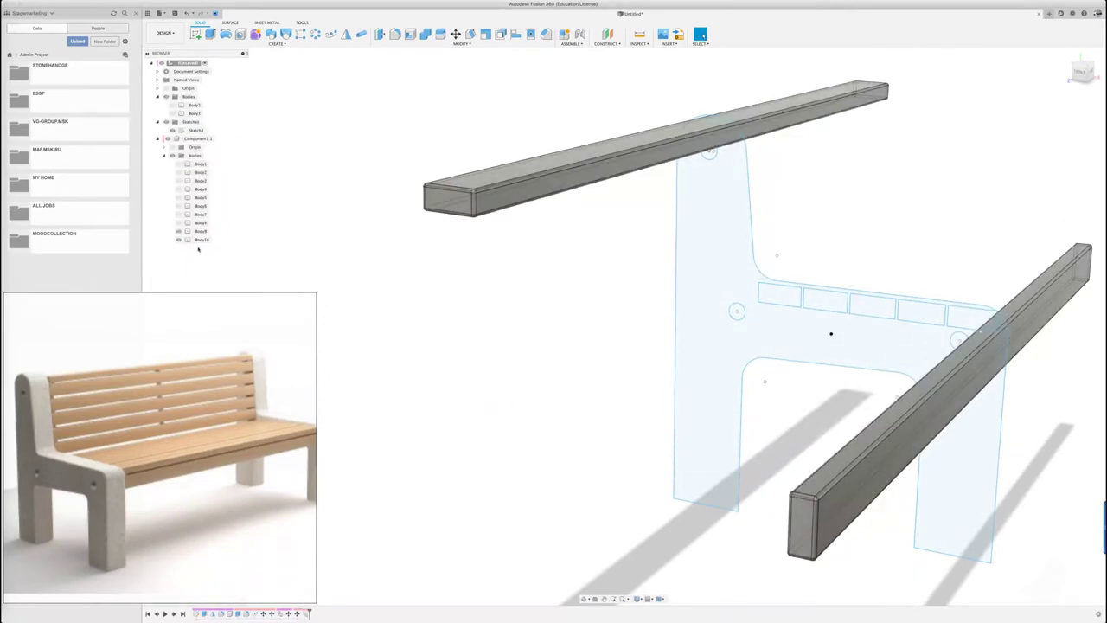
Move the Body4 front rail into Component1 and begin extruding the side profile
drag(192, 121, 189, 163)
click(718, 259)
key(e)
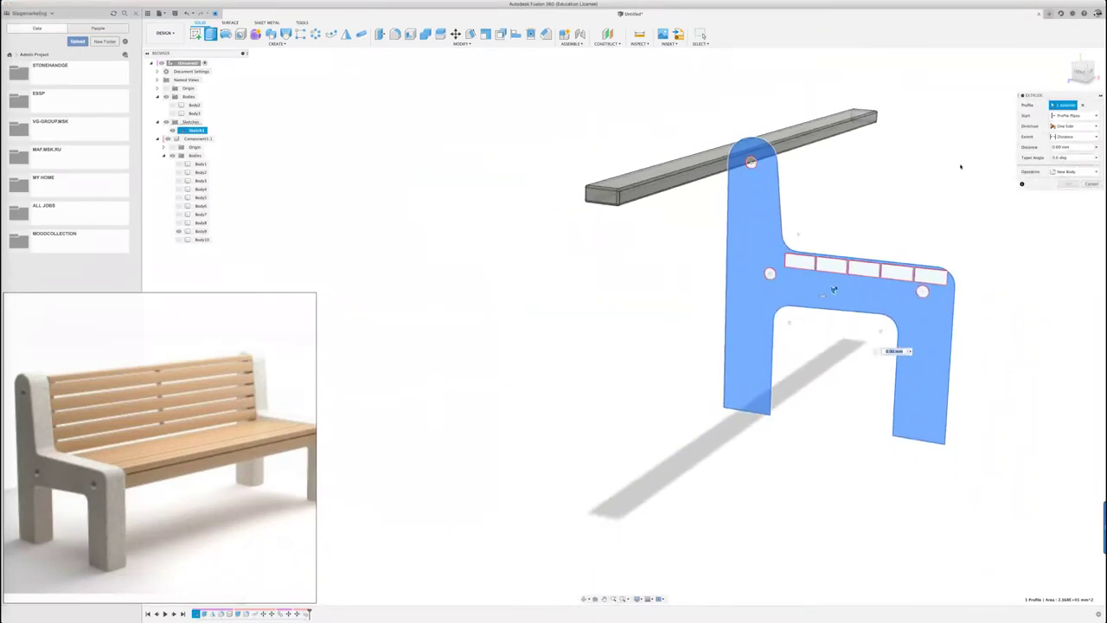
Set the extrusion to All with Intersect to trim the top rail to the side profile
click(1073, 137)
click(1068, 160)
click(1072, 171)
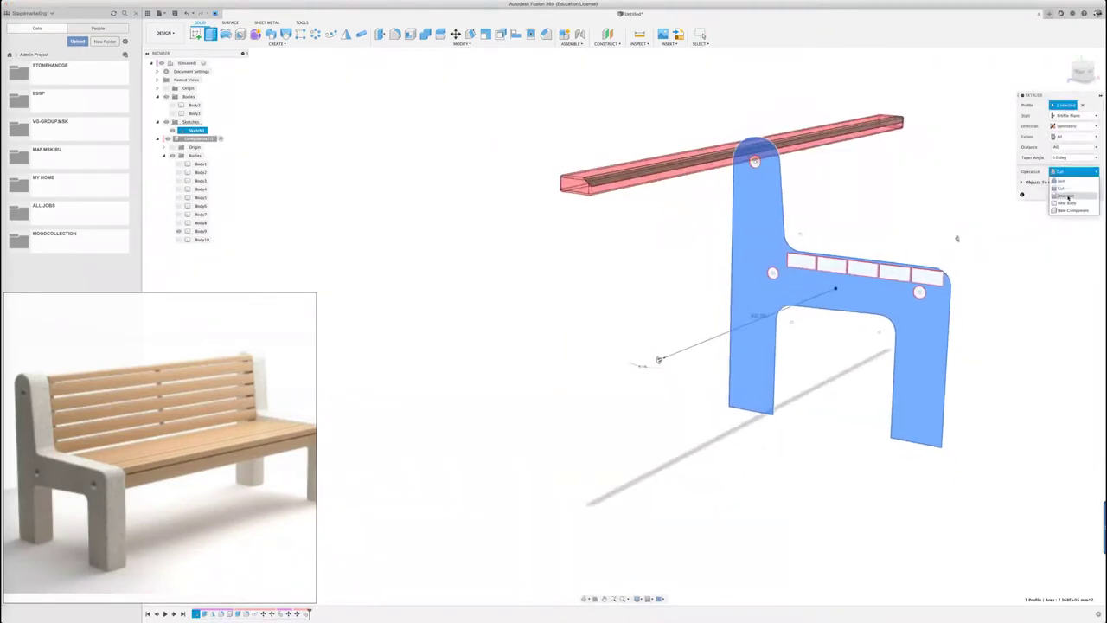
click(1065, 196)
key(Return)
Start a fillet on the rail's top face, inspect it, then cancel
scroll(631, 234, up, 3)
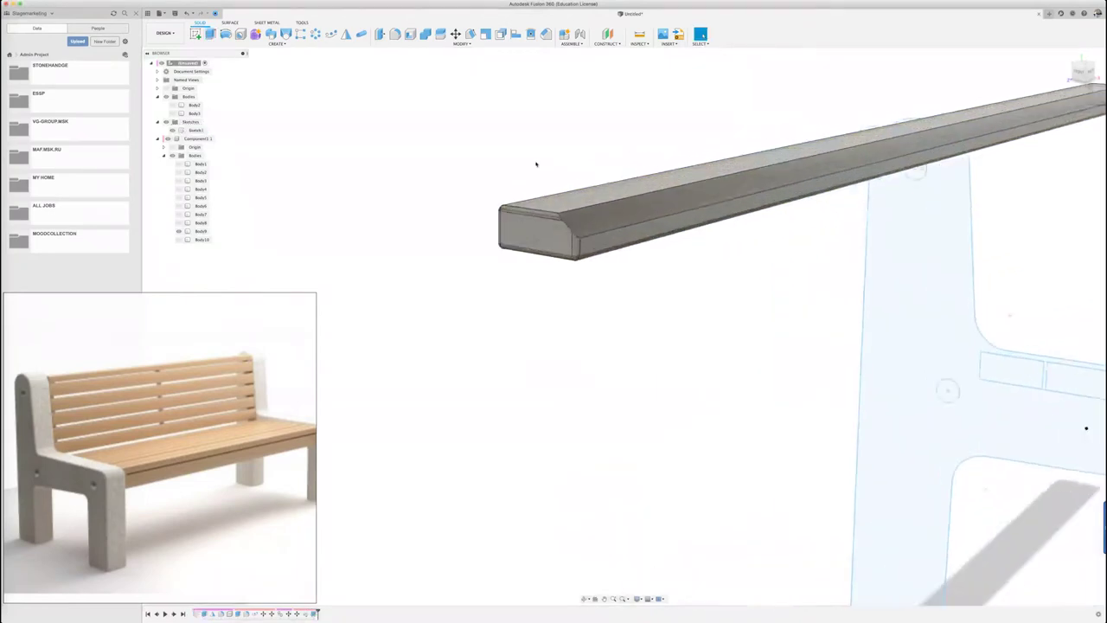
scroll(615, 139, up, 2)
key(f)
click(619, 198)
scroll(427, 294, down, 2)
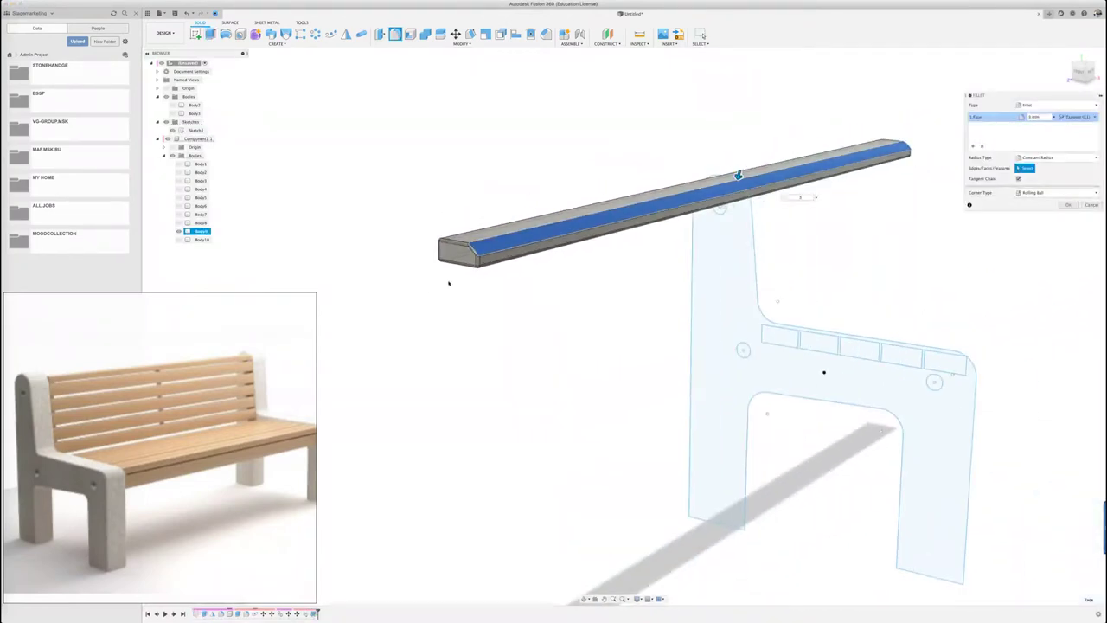
shift+middle_drag(589, 294, 608, 287)
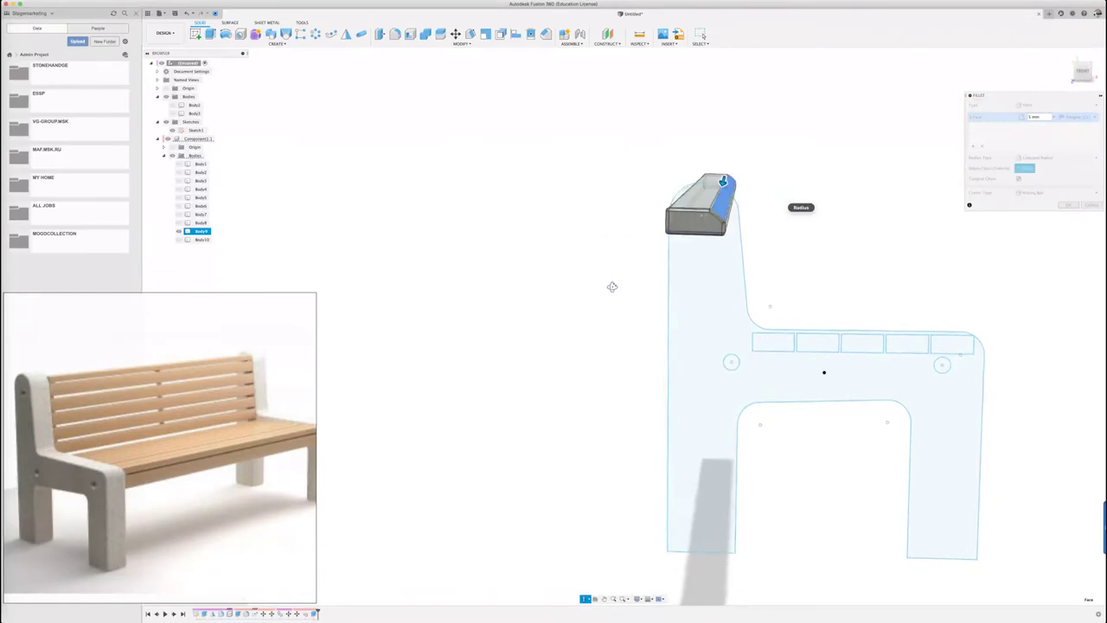
key(Escape)
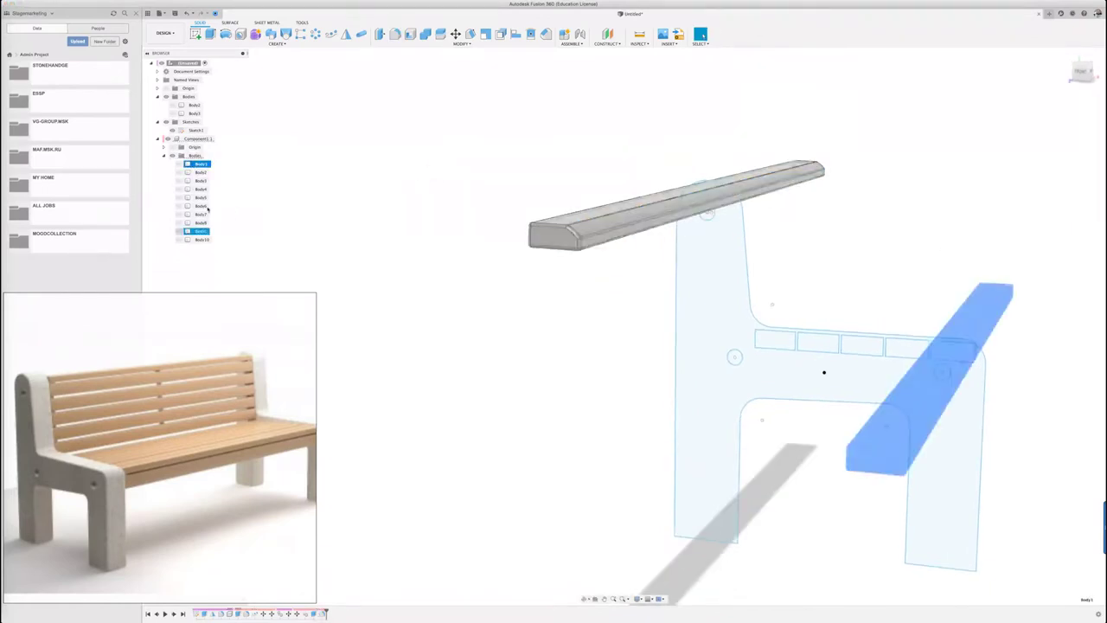
Select all bodies in the component and show the hidden ones
shift+click(199, 240)
right_click(195, 164)
click(222, 271)
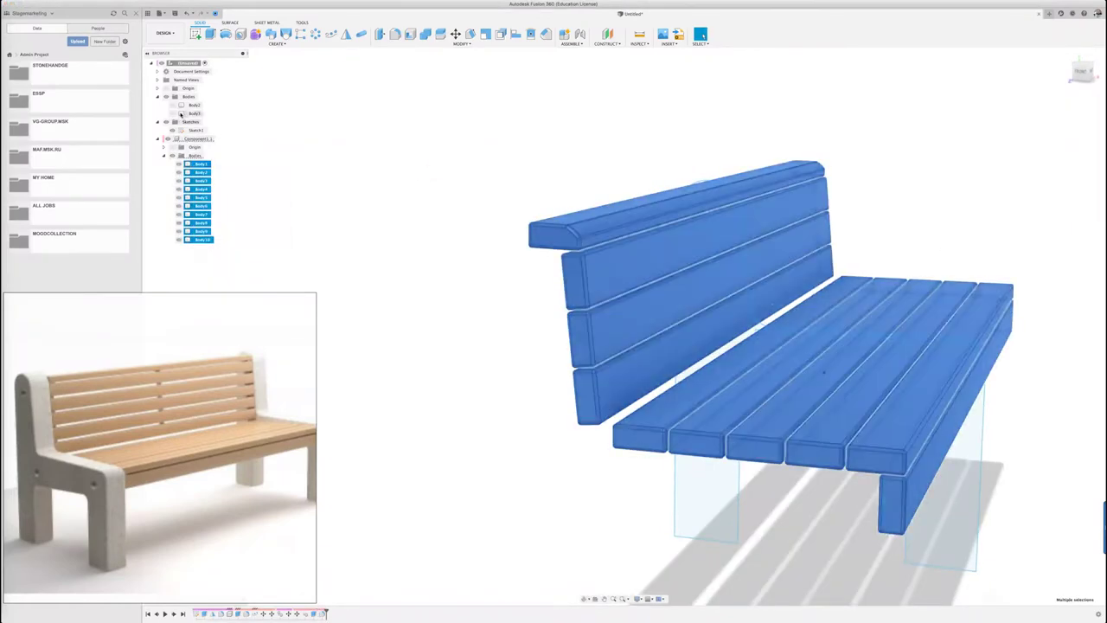
Clear the selection and orbit from a three-quarter view round to the back of the bench
click(500, 145)
scroll(509, 144, up, 3)
scroll(510, 143, down, 5)
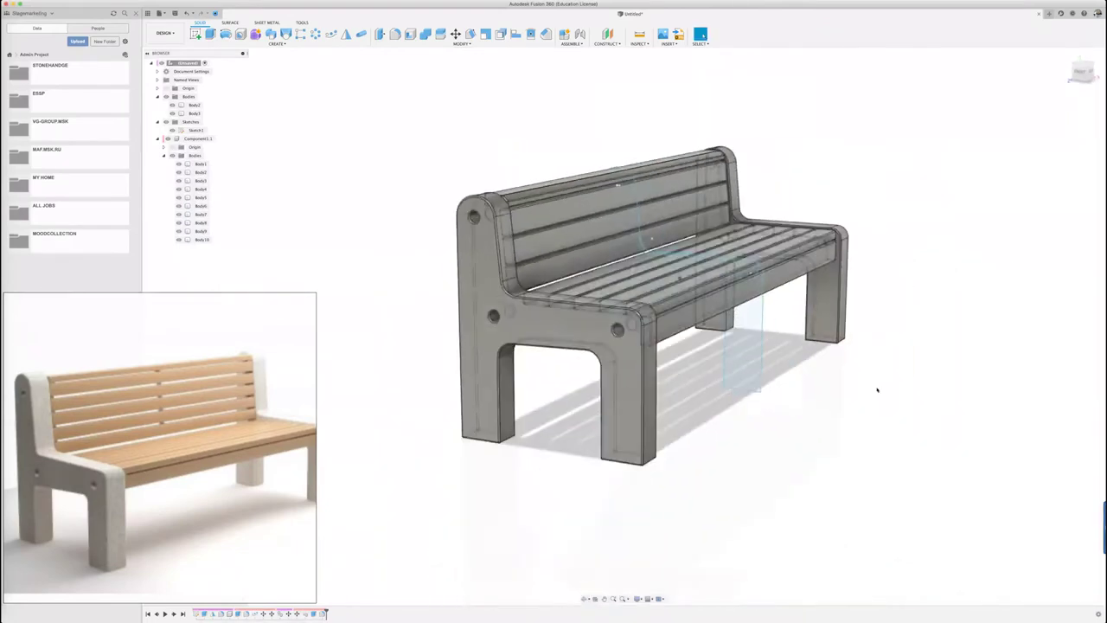
shift+middle_drag(509, 143, 378, 443)
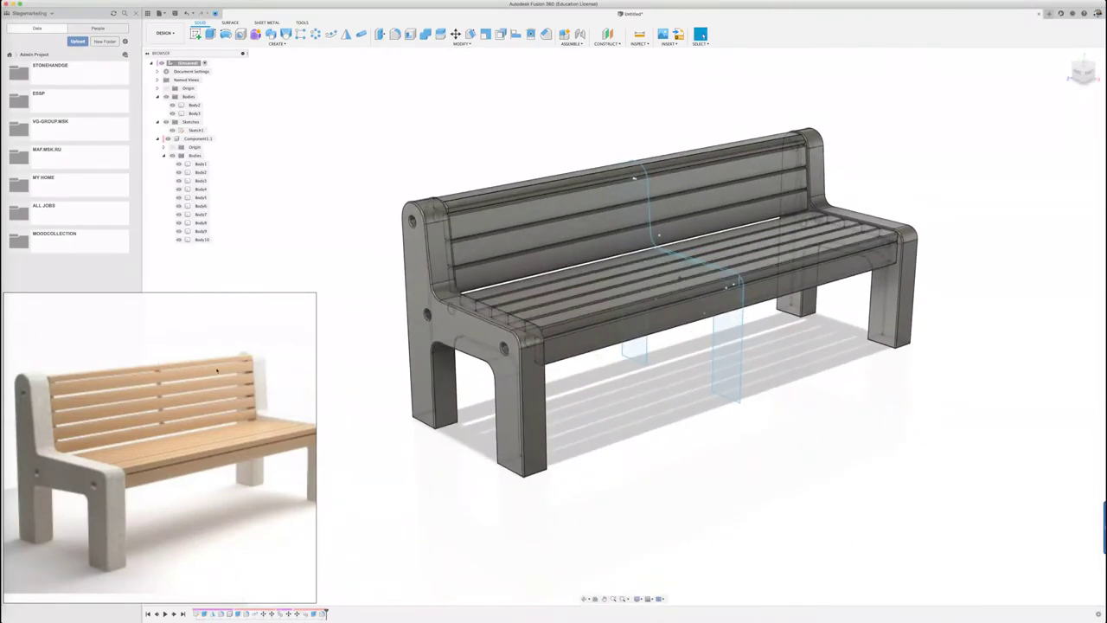
shift+middle_drag(717, 440, 734, 407)
Extrude the bench-end hole circles symmetrically to 1000 mm across the bench
key(e)
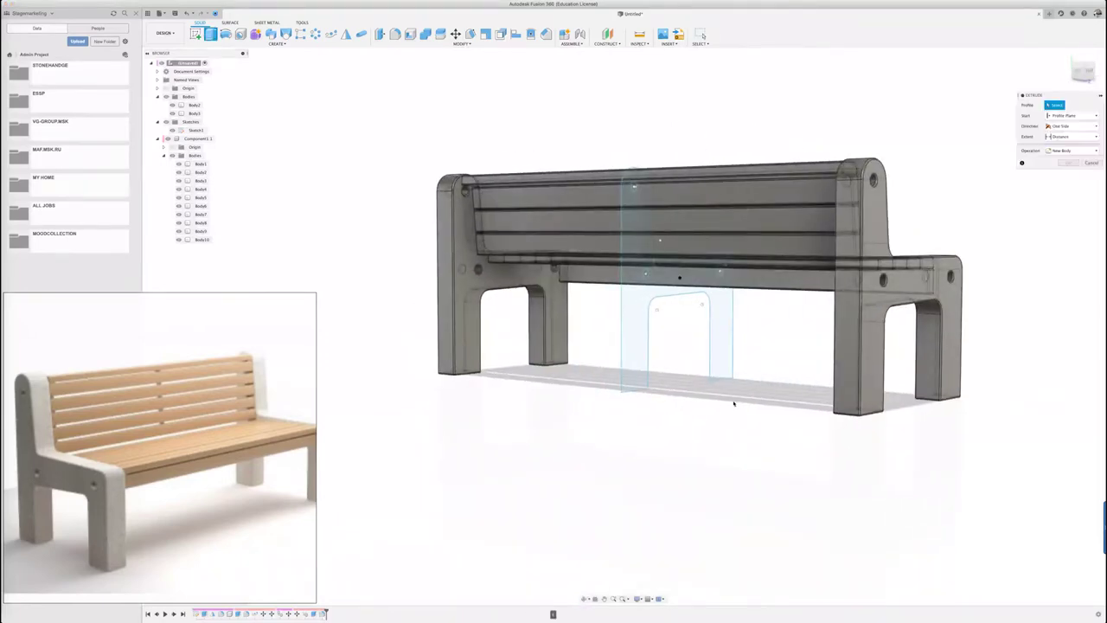
click(722, 363)
click(1074, 126)
click(1065, 149)
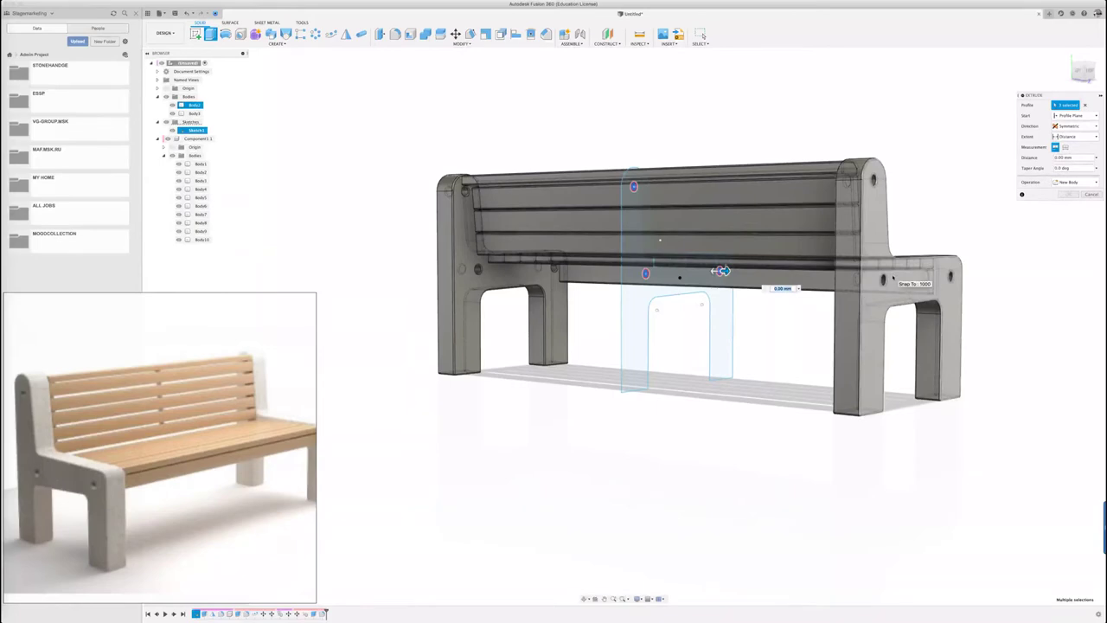
drag(722, 271, 956, 276)
Make the extruded rods separate New Body bodies and confirm the extrusion
click(1071, 183)
click(1071, 183)
click(1069, 213)
scroll(969, 295, up, 3)
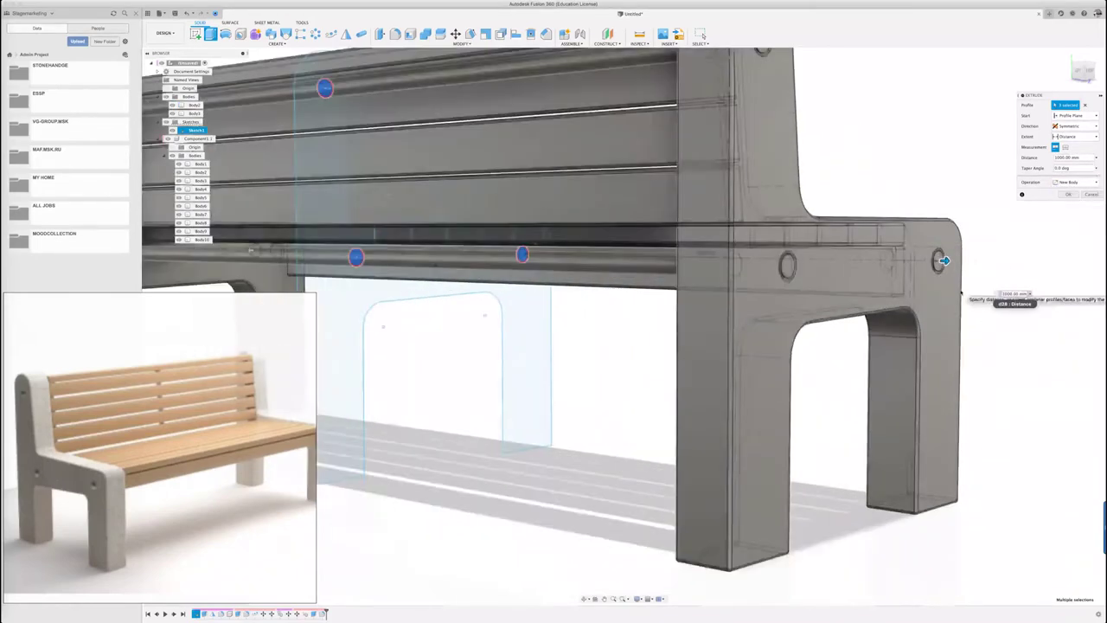
scroll(969, 295, up, 3)
scroll(968, 295, up, 2)
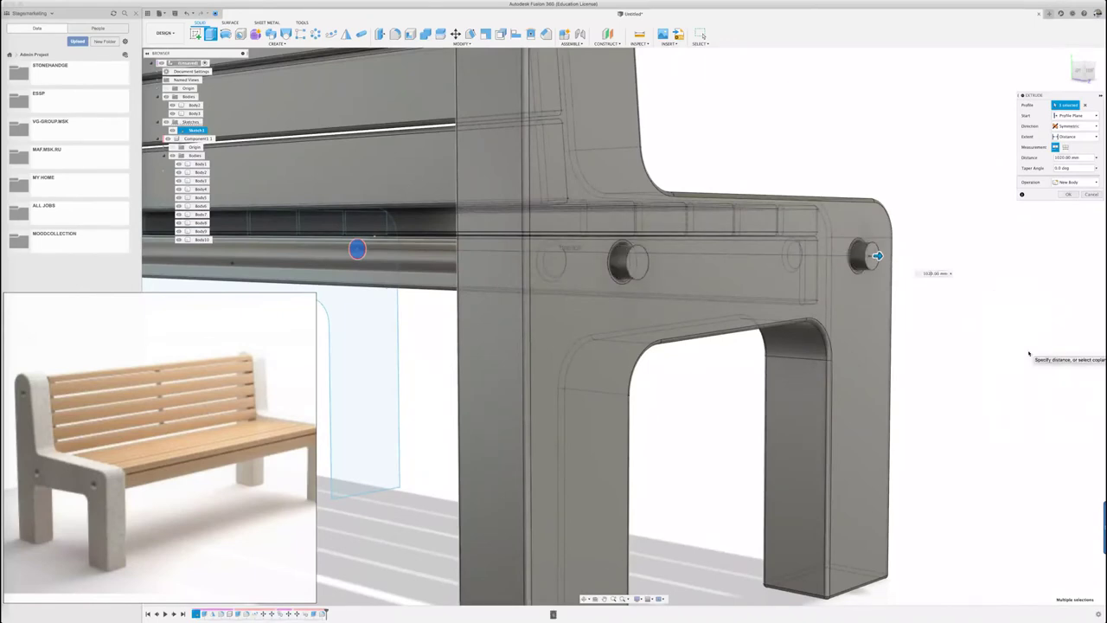
click(1071, 196)
scroll(865, 346, down, 3)
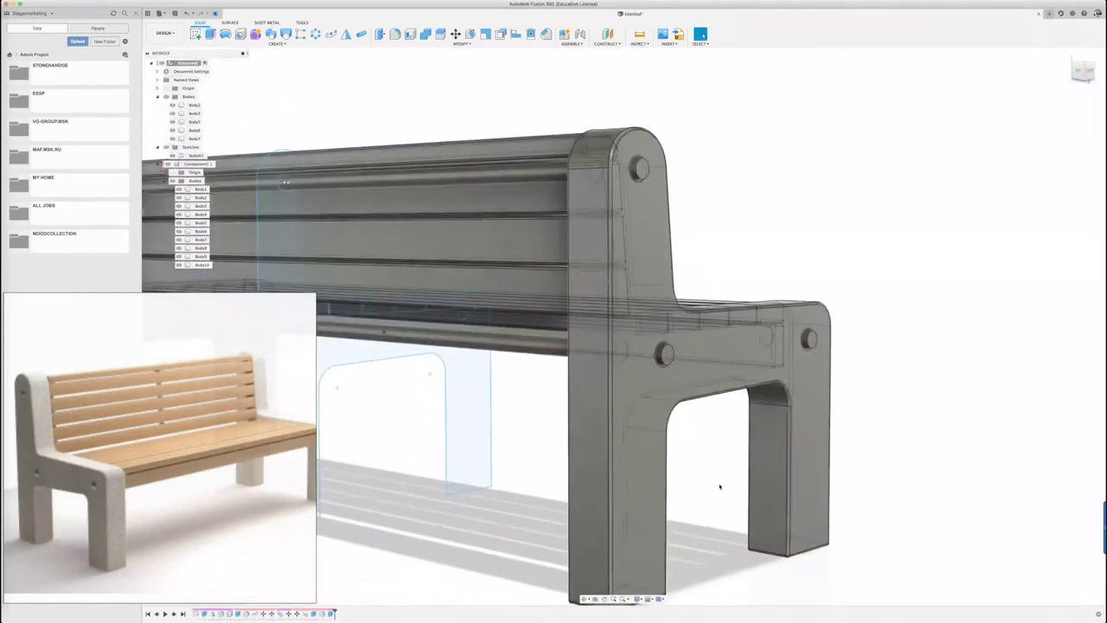
key(f)
scroll(285, 181, down, 5)
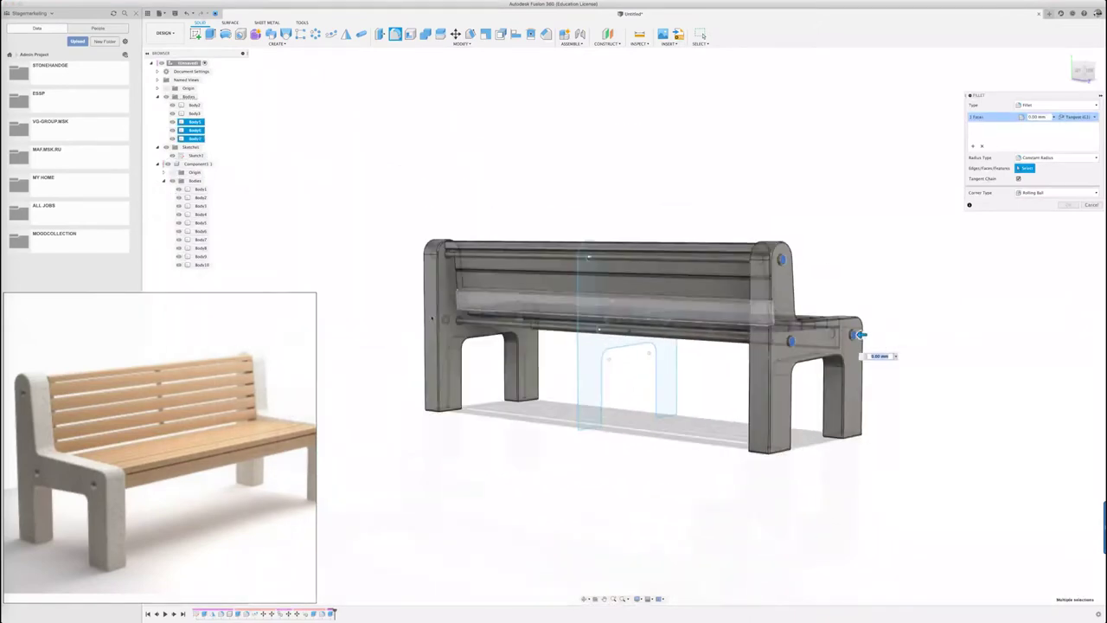
Fillet the three exposed rod end faces at the bench end
shift+middle_drag(285, 182, 469, 300)
scroll(470, 300, up, 3)
click(432, 372)
click(624, 384)
click(654, 222)
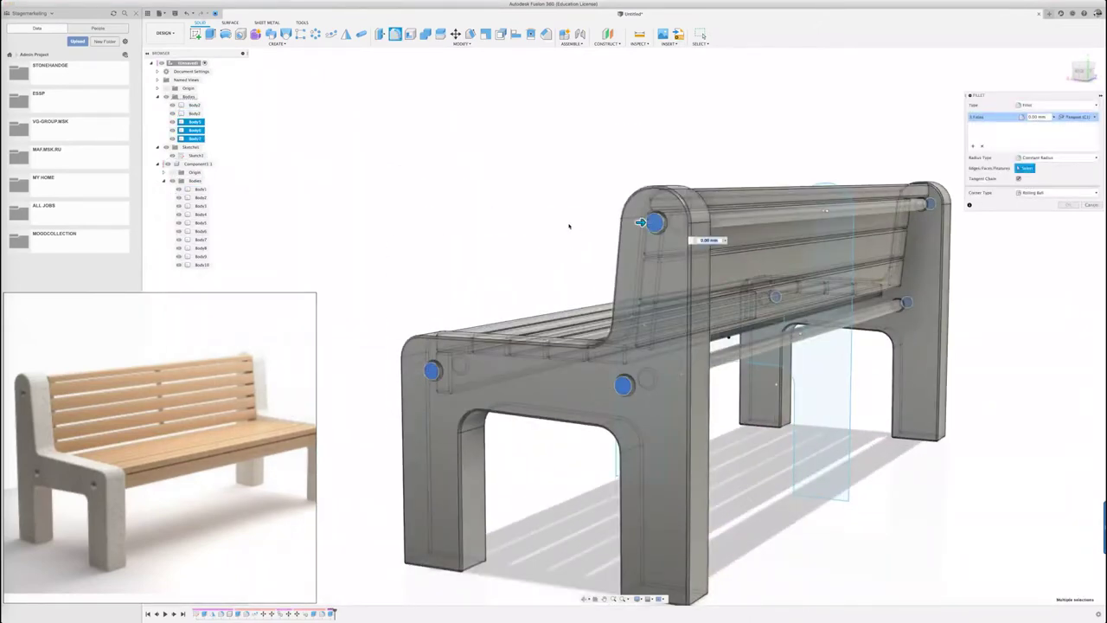
click(1069, 205)
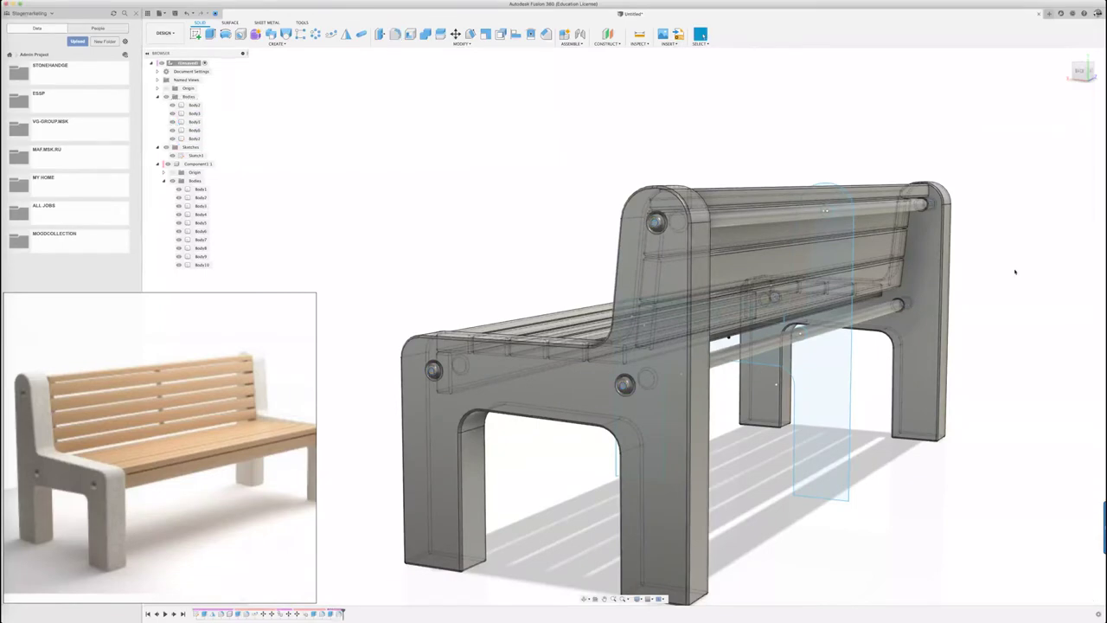
Orbit and zoom to inspect the bench front and the underside of the backrest
shift+middle_drag(1012, 271, 730, 418)
scroll(705, 463, down, 3)
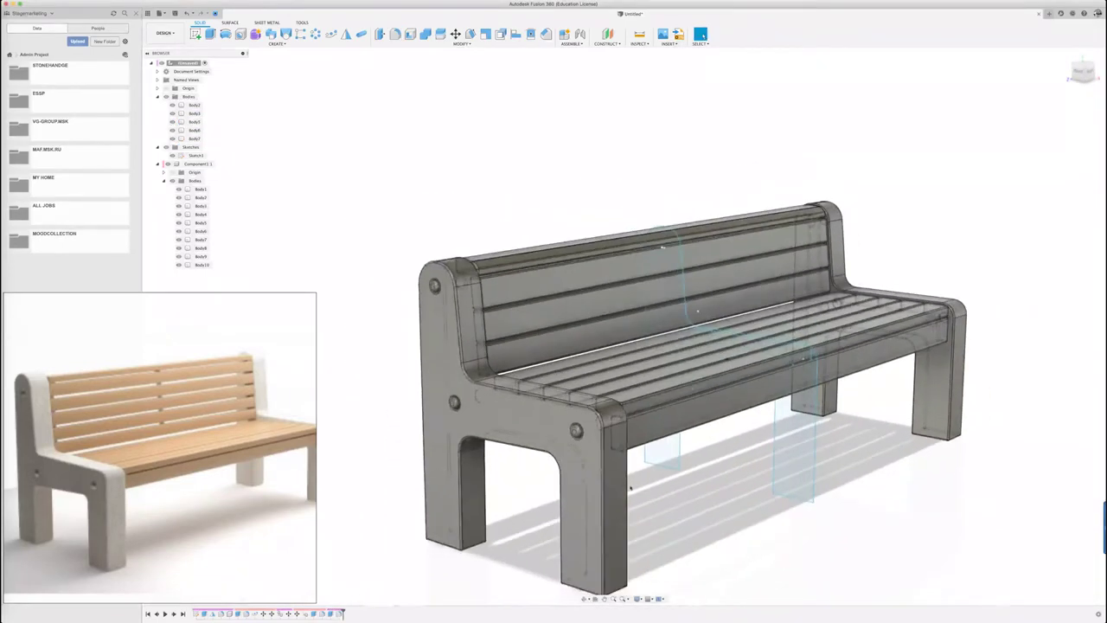
shift+middle_drag(359, 420, 753, 517)
scroll(474, 318, up, 3)
scroll(524, 459, up, 3)
mouse_move(524, 460)
shift+middle_down()
mouse_move(485, 398)
mouse_move(576, 458)
mouse_move(538, 456)
shift+middle_up()
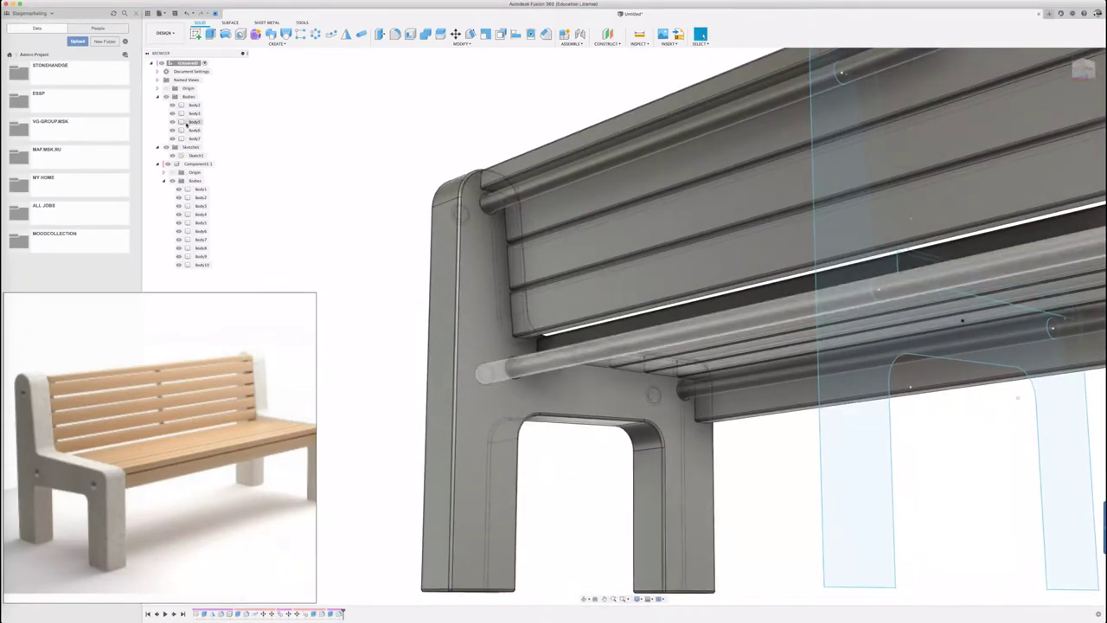
Reopen Sketch1 and trim away the slat rectangles
double_click(189, 156)
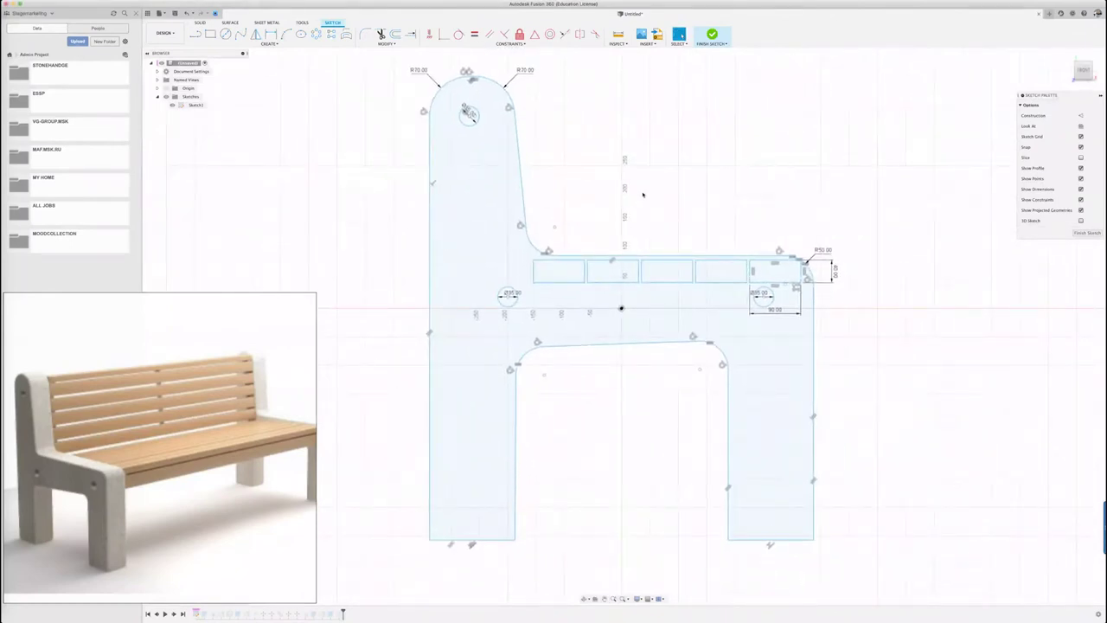
mouse_move(532, 271)
mouse_down()
mouse_move(655, 262)
mouse_move(666, 282)
mouse_up()
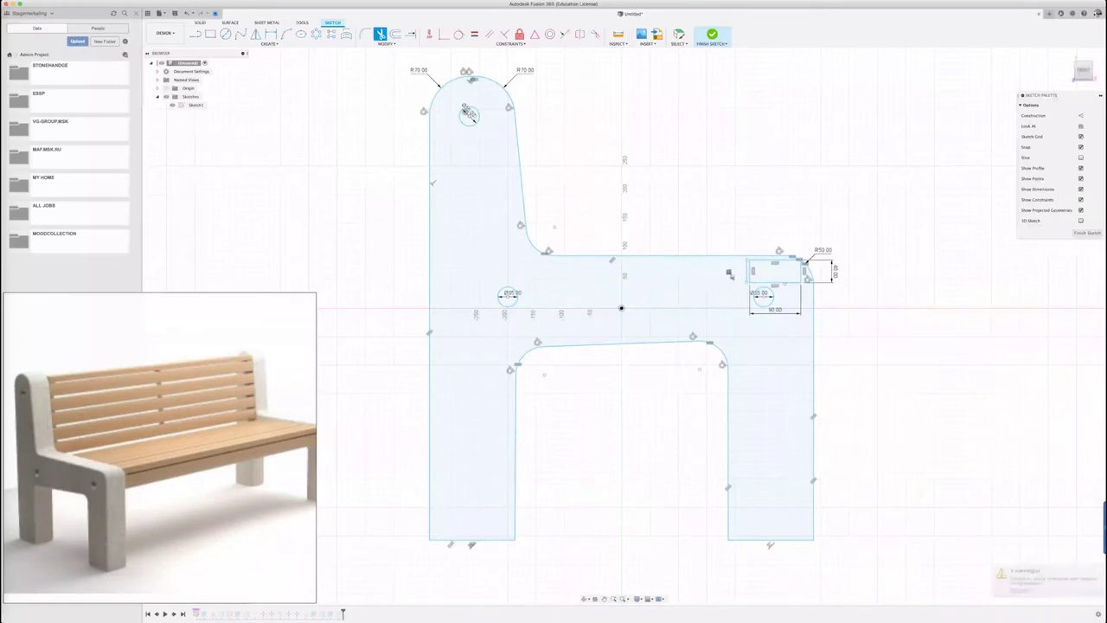
key(Escape)
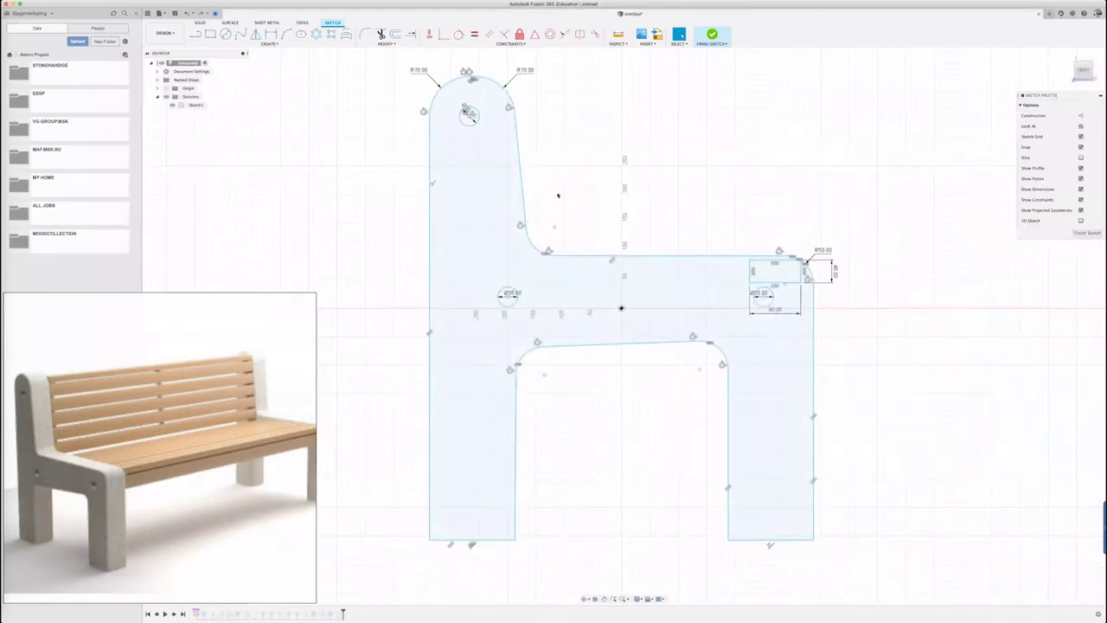
scroll(794, 290, up, 2)
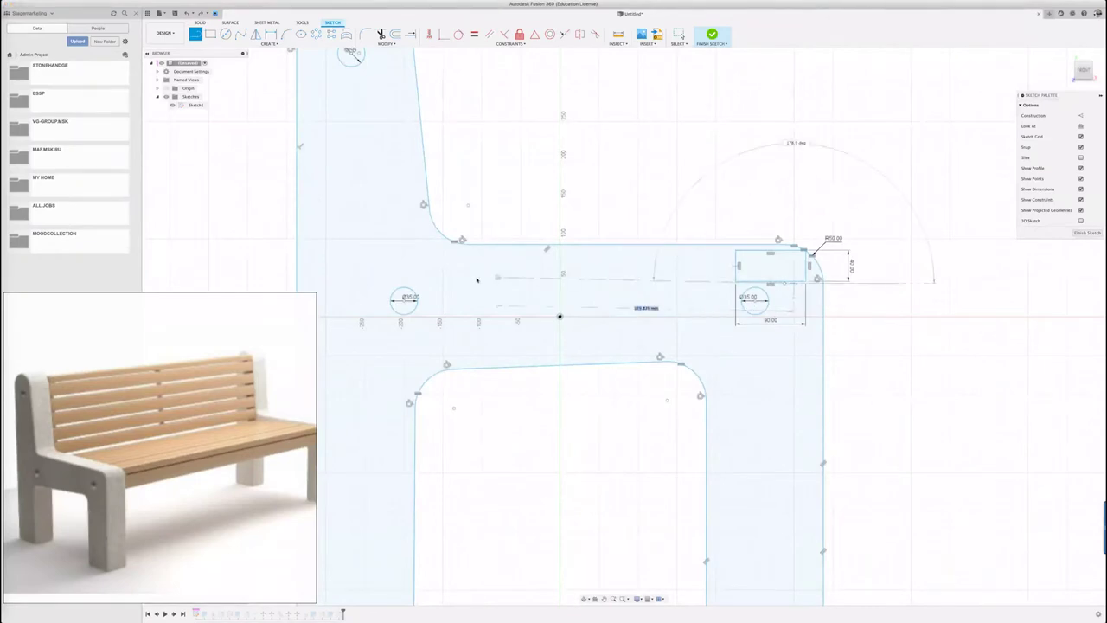
scroll(450, 280, down, 2)
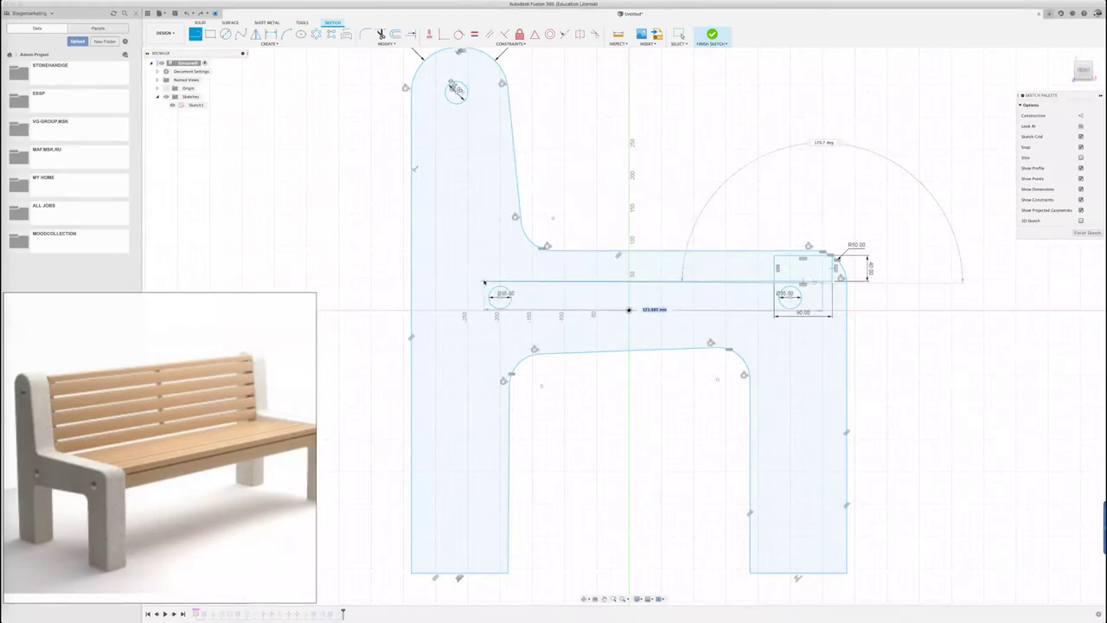
Draw a short vertical line down from the seat's front corner near the front hole
click(457, 281)
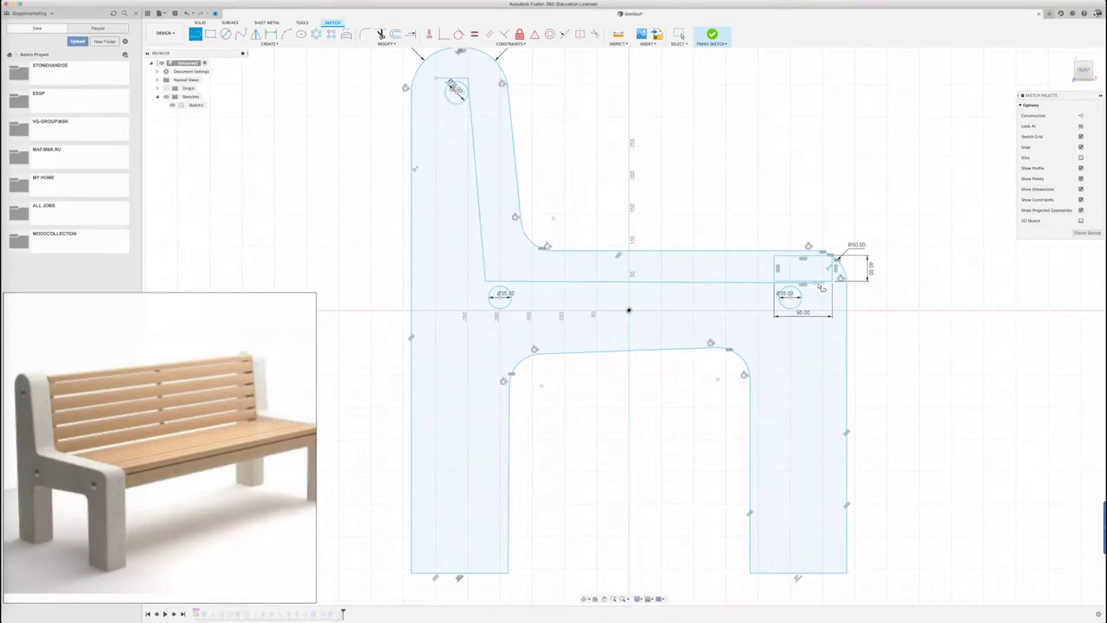
scroll(820, 285, up, 3)
scroll(796, 264, up, 5)
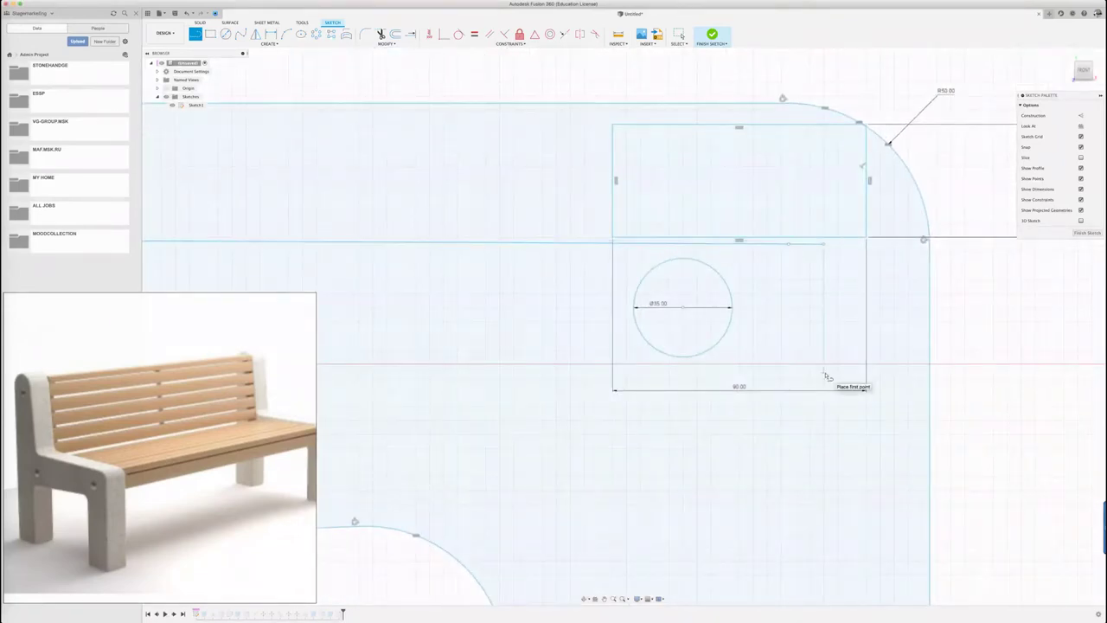
key(ctrl+z)
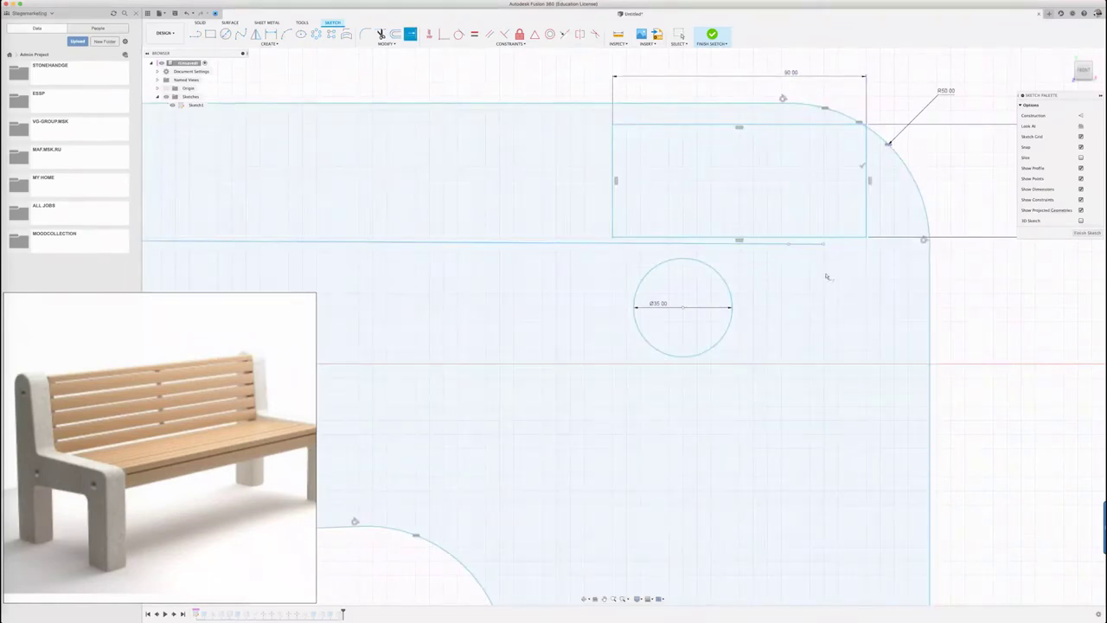
key(l)
scroll(830, 263, down, 3)
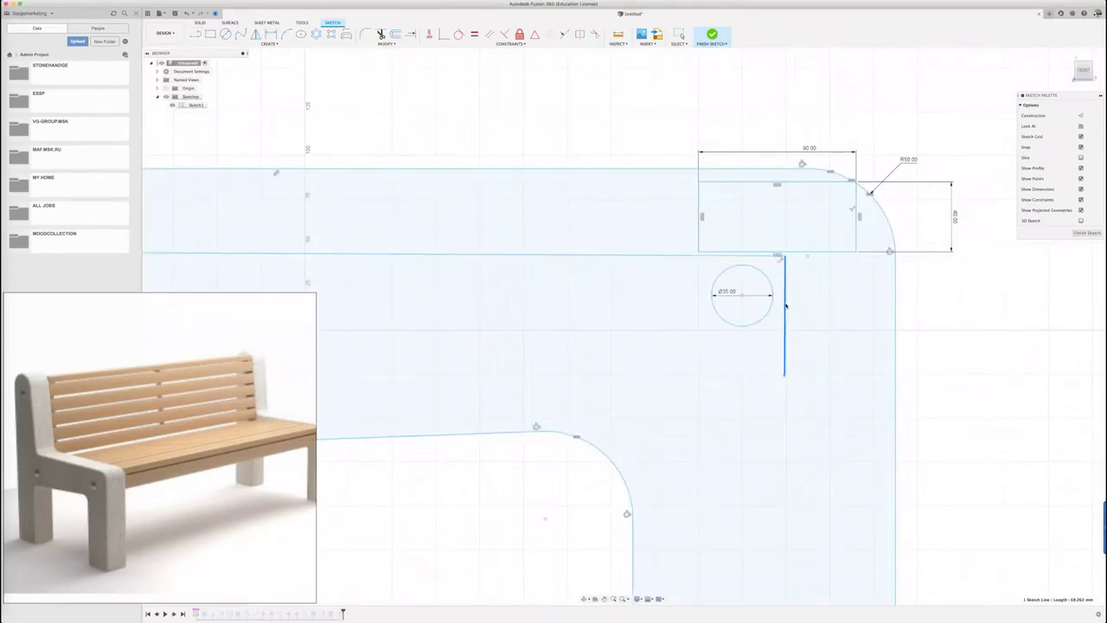
scroll(786, 307, down, 3)
scroll(787, 316, down, 3)
scroll(787, 324, down, 2)
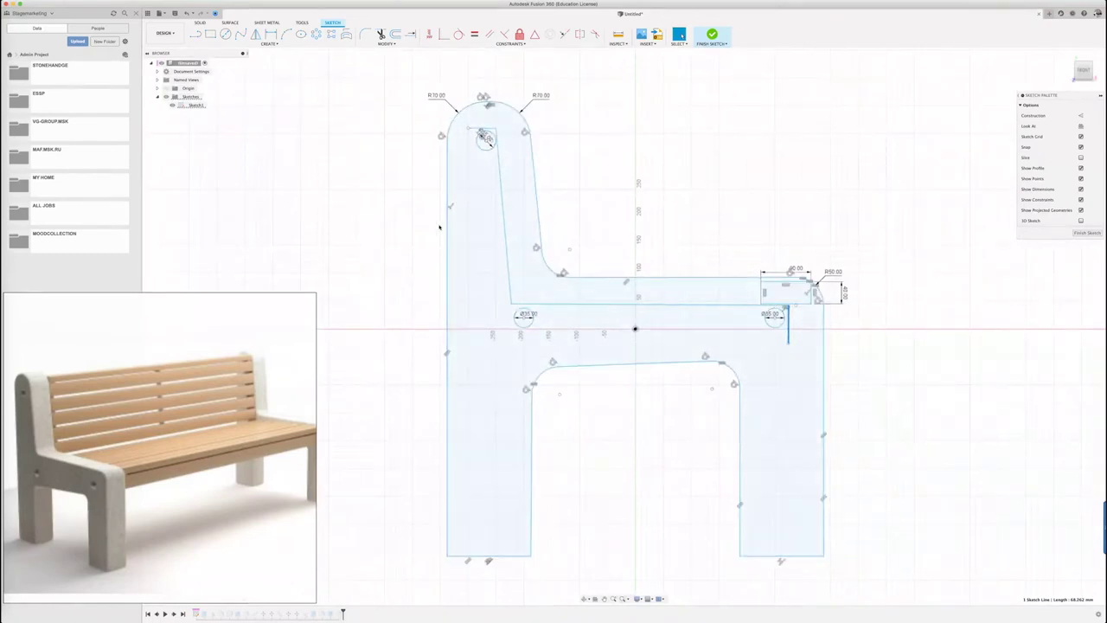
Select the short top line, orbit under the rails and snap to a side view
click(483, 128)
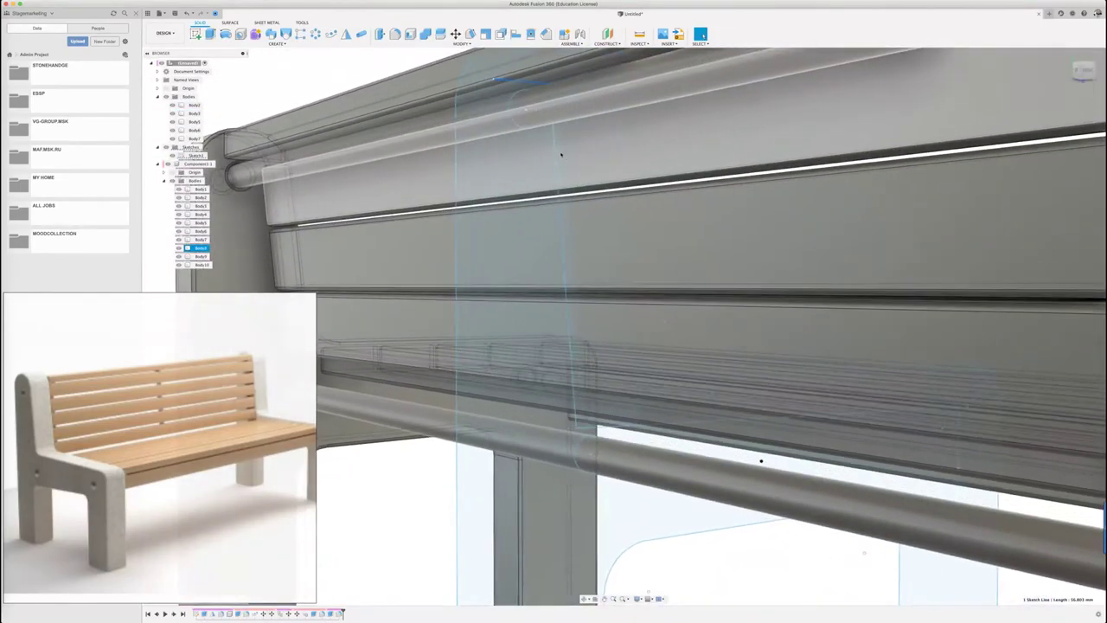
mouse_move(515, 248)
shift+middle_down()
mouse_move(742, 424)
mouse_move(758, 426)
mouse_move(741, 461)
mouse_move(694, 468)
shift+middle_up()
mouse_move(700, 402)
shift+middle_down()
mouse_move(666, 399)
mouse_move(963, 507)
mouse_move(955, 514)
shift+middle_up()
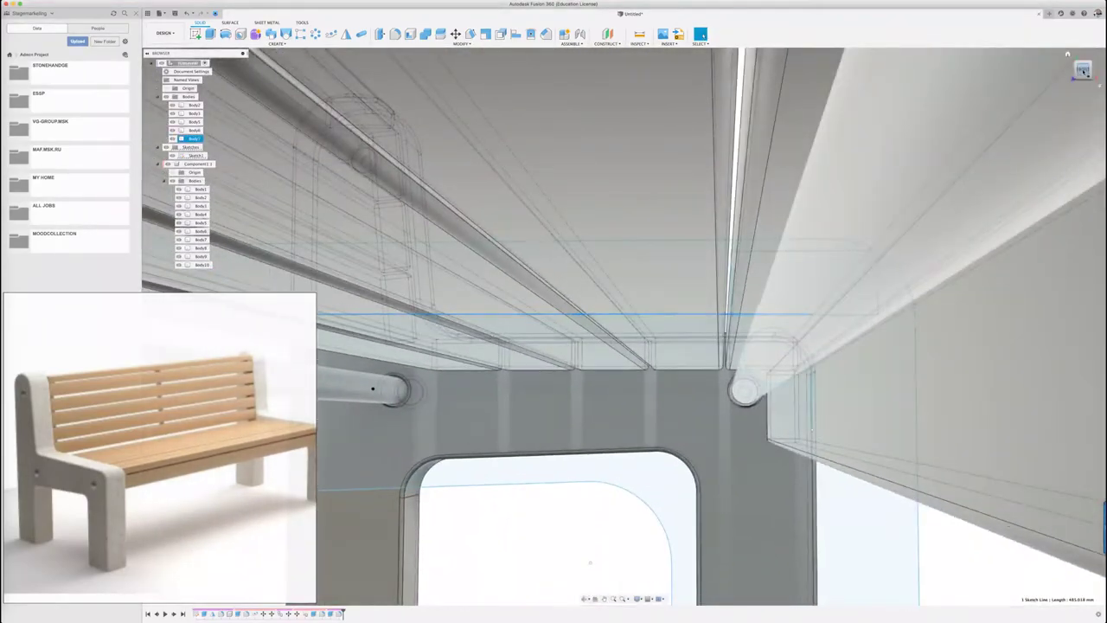
click(1082, 71)
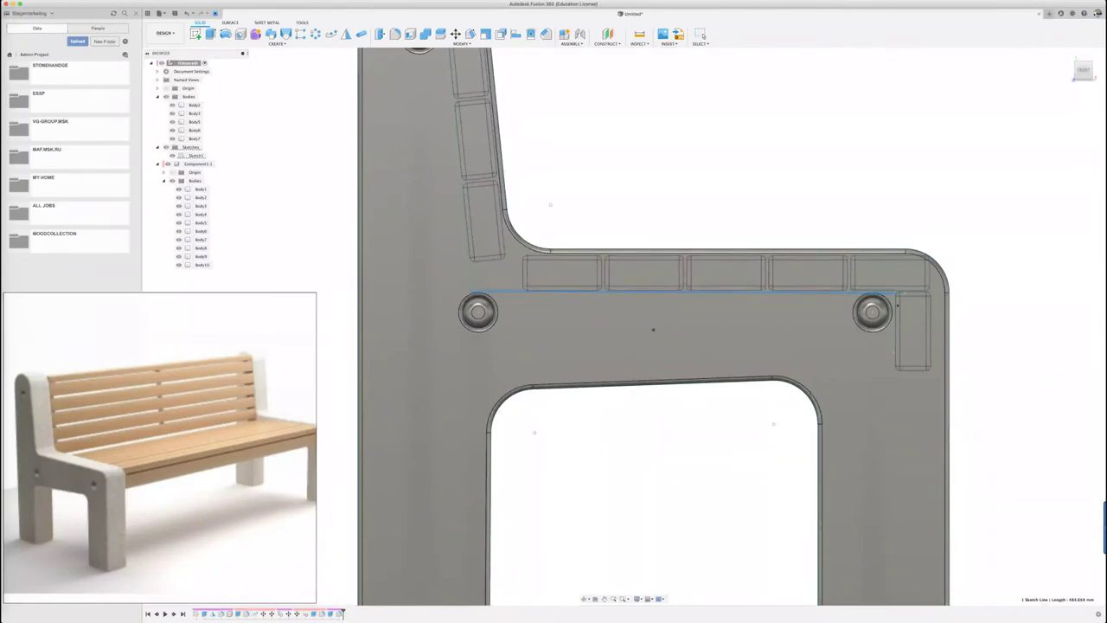
scroll(526, 437, down, 2)
Select the slanted backrest line, then orbit to a three-quarter view of the frame top
click(481, 260)
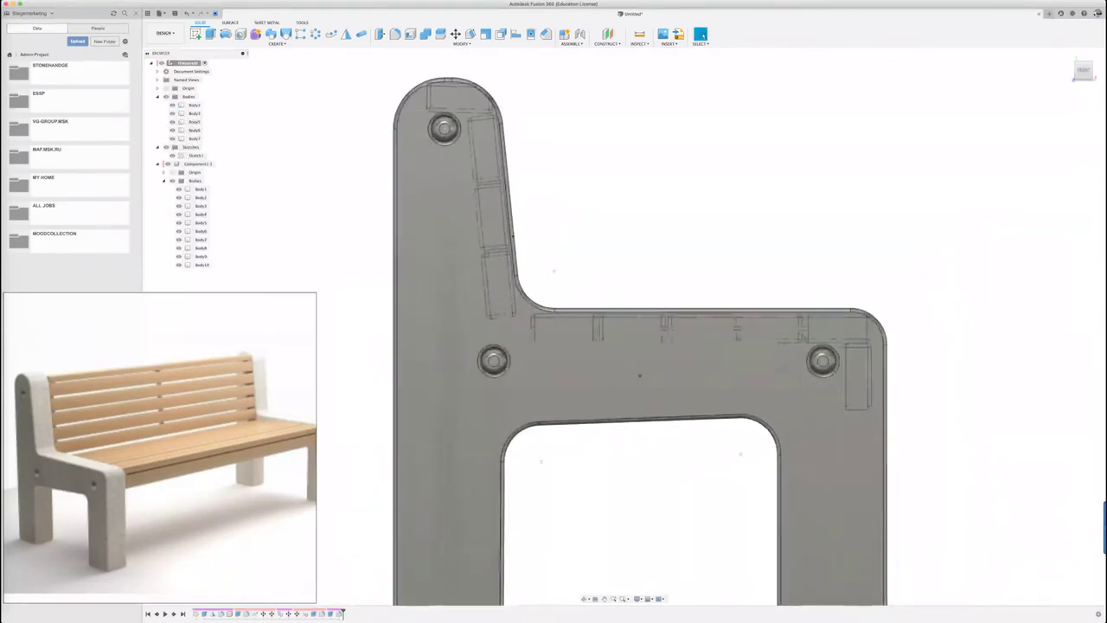
scroll(446, 110, up, 5)
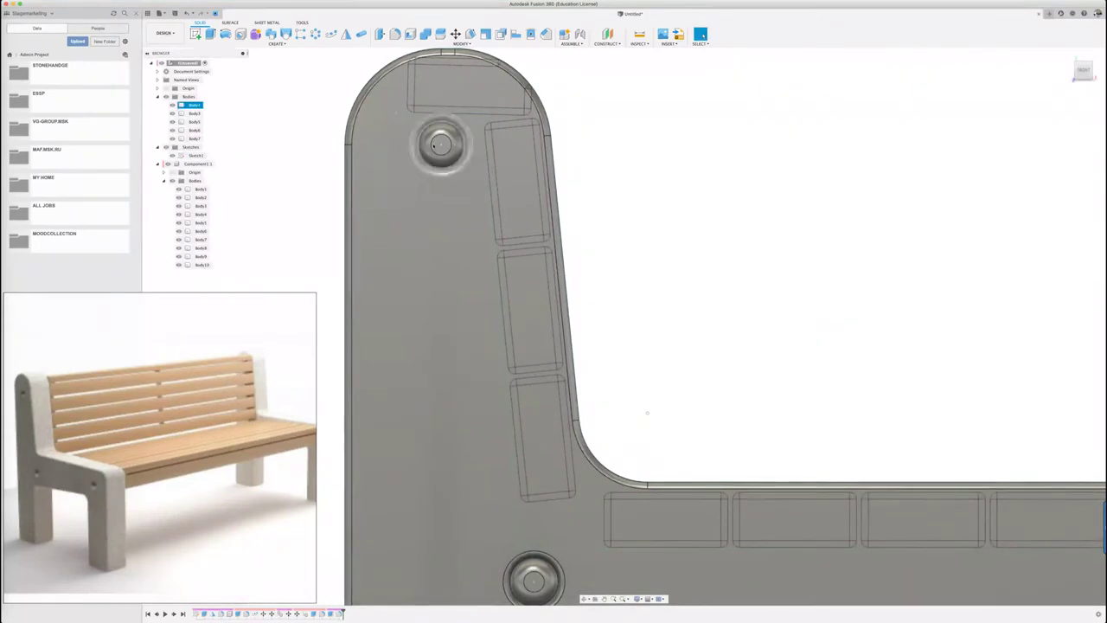
click(449, 154)
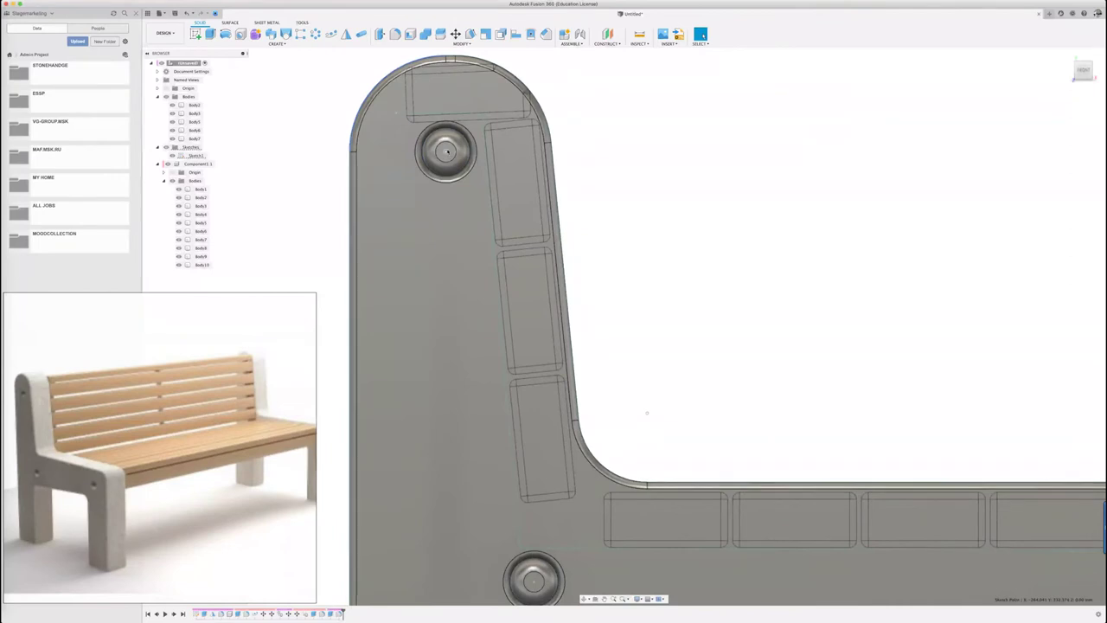
shift+middle_drag(449, 153, 535, 477)
scroll(508, 396, down, 3)
scroll(535, 478, up, 3)
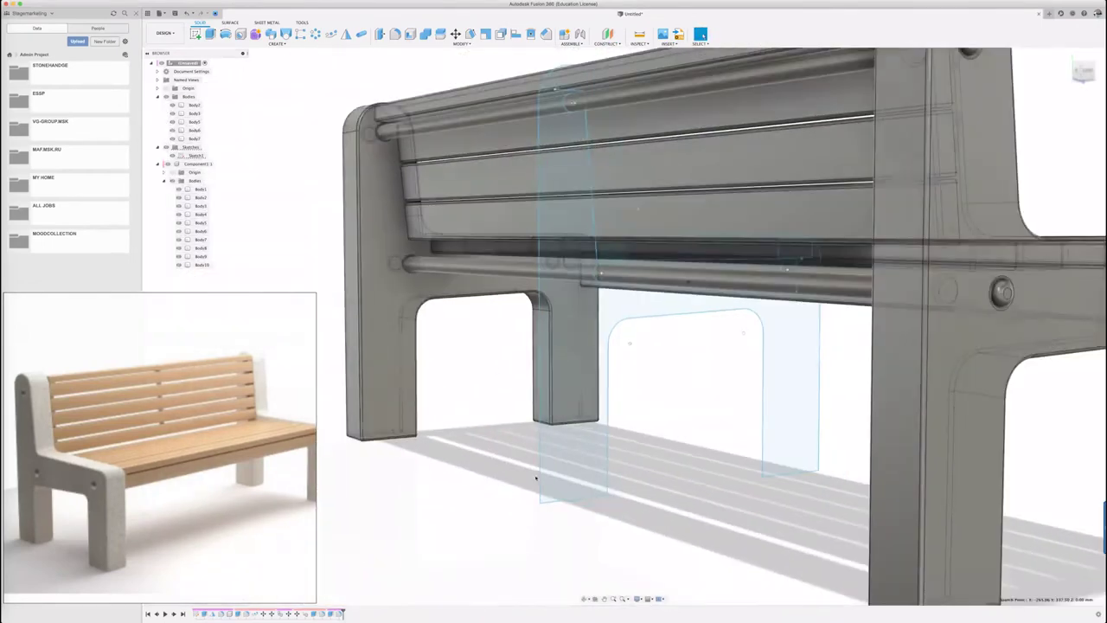
Build a 10 mm sheet-metal flange body on the L-shaped sketch line
click(231, 23)
click(268, 23)
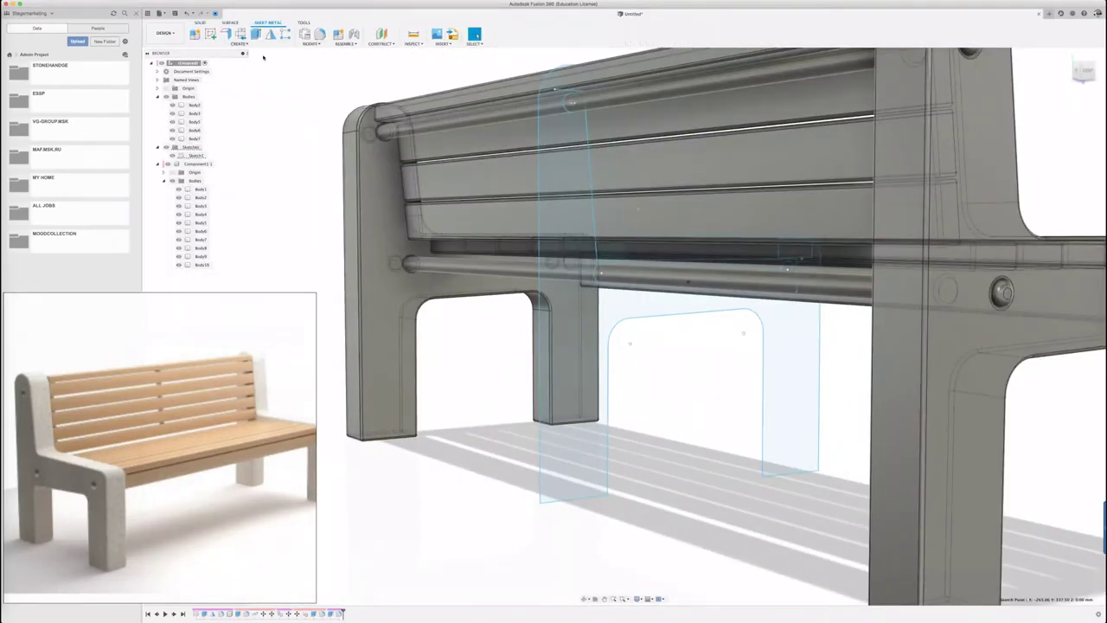
click(226, 33)
click(590, 143)
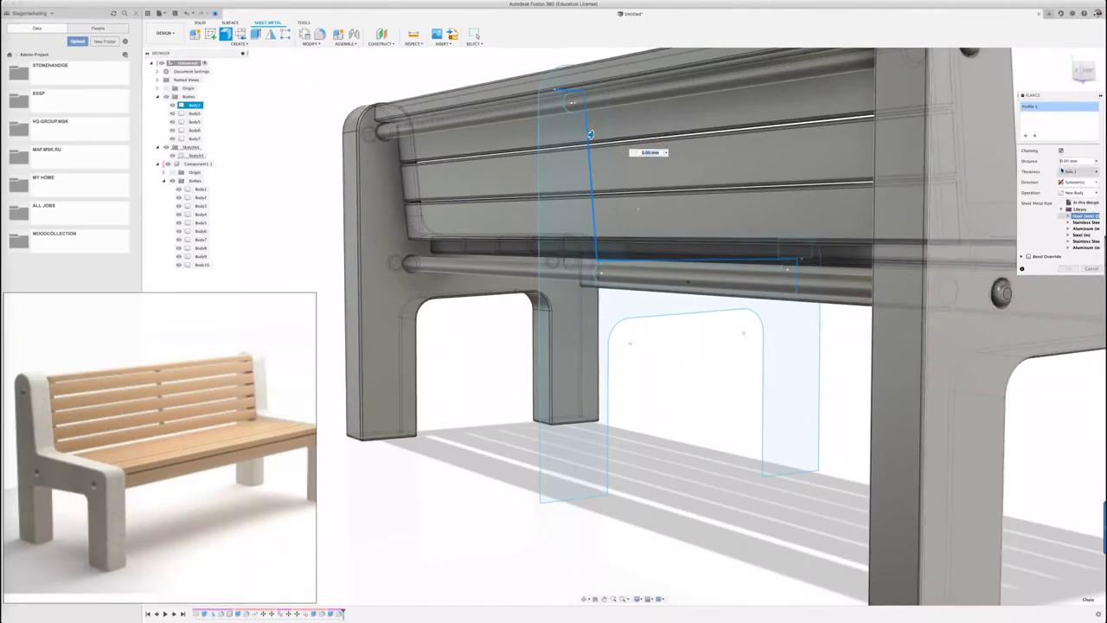
text(10)
mouse_move(604, 132)
shift+middle_down()
mouse_move(608, 115)
mouse_move(592, 136)
mouse_move(573, 245)
shift+middle_up()
key(Return)
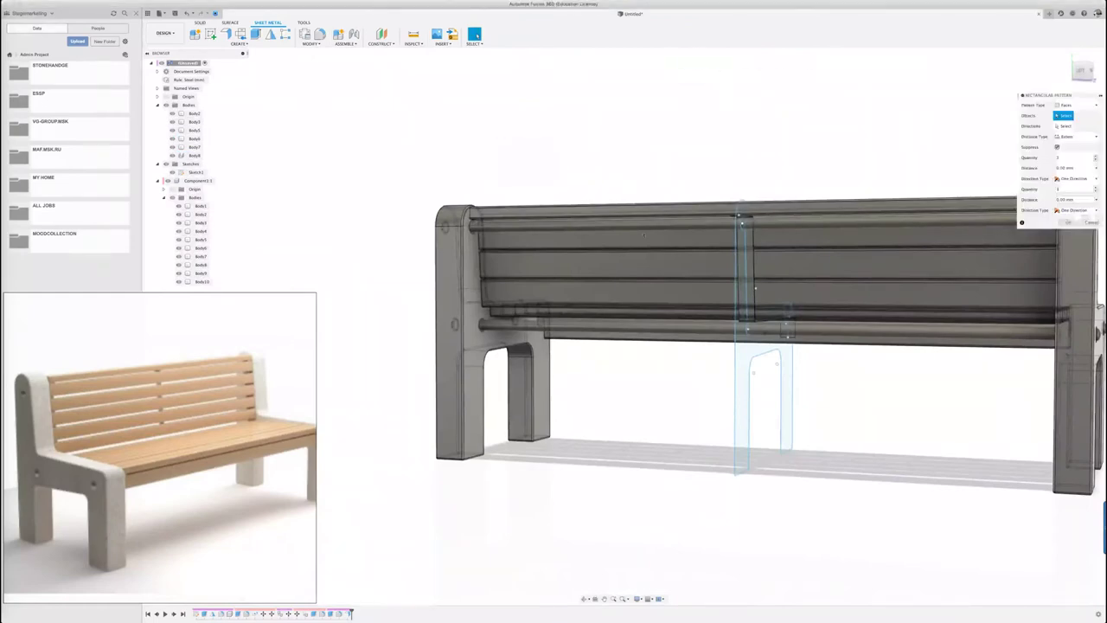
Pattern the flange body along the backrest edge with a symmetric spread
click(1075, 104)
click(1071, 115)
click(744, 260)
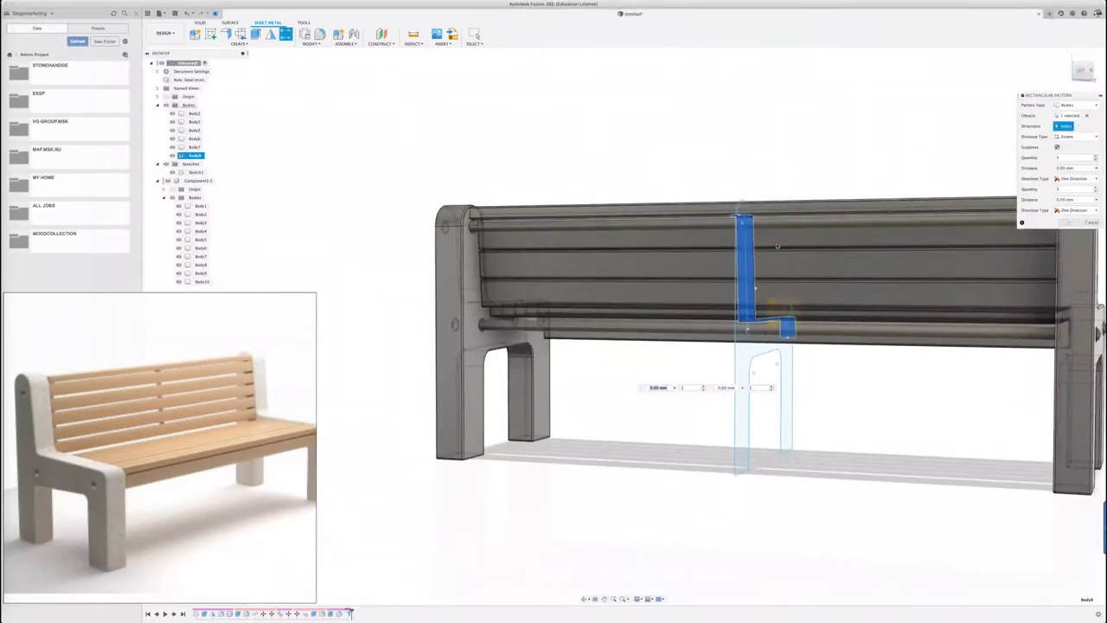
click(777, 246)
click(1075, 178)
drag(772, 279, 1060, 279)
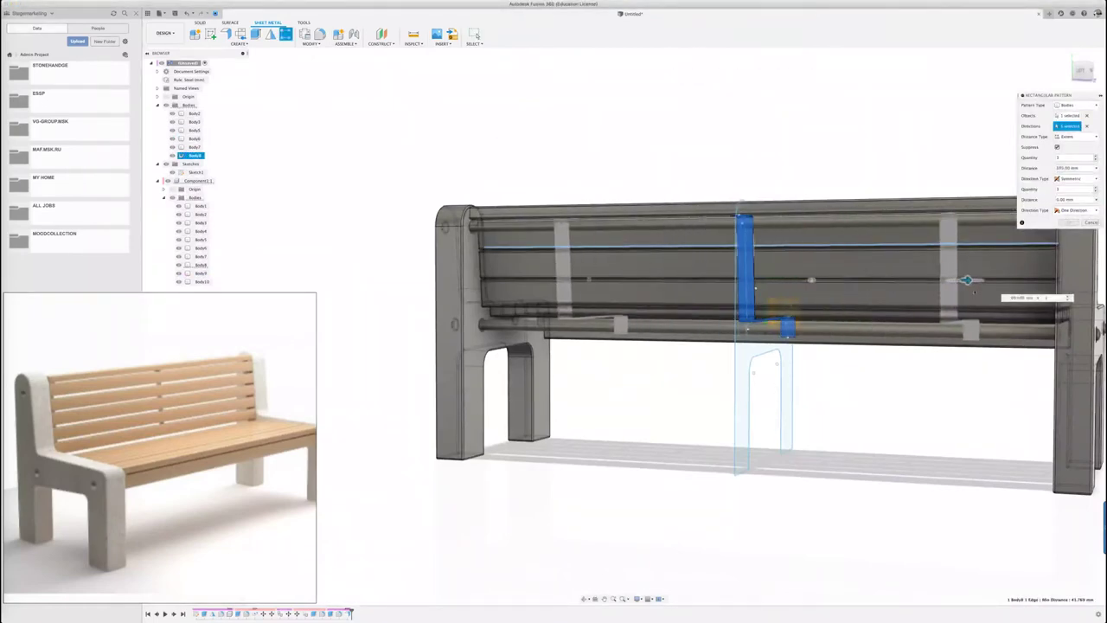
Set the pattern distance to 875 mm and confirm, giving three brackets
scroll(923, 309, up, 3)
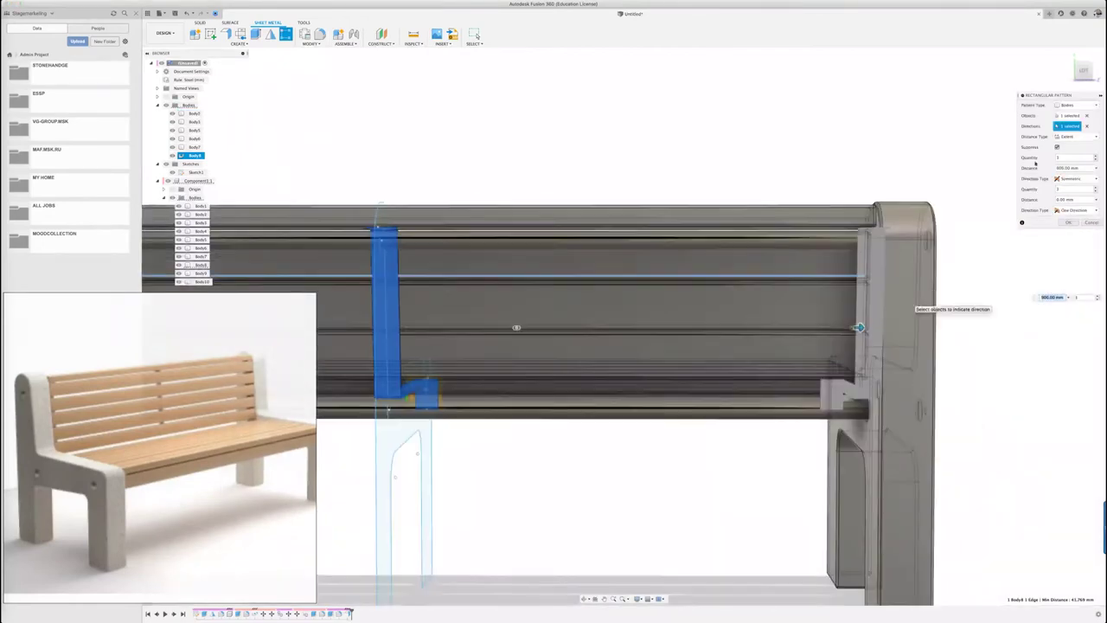
scroll(860, 320, up, 3)
scroll(769, 320, up, 3)
drag(763, 320, 700, 297)
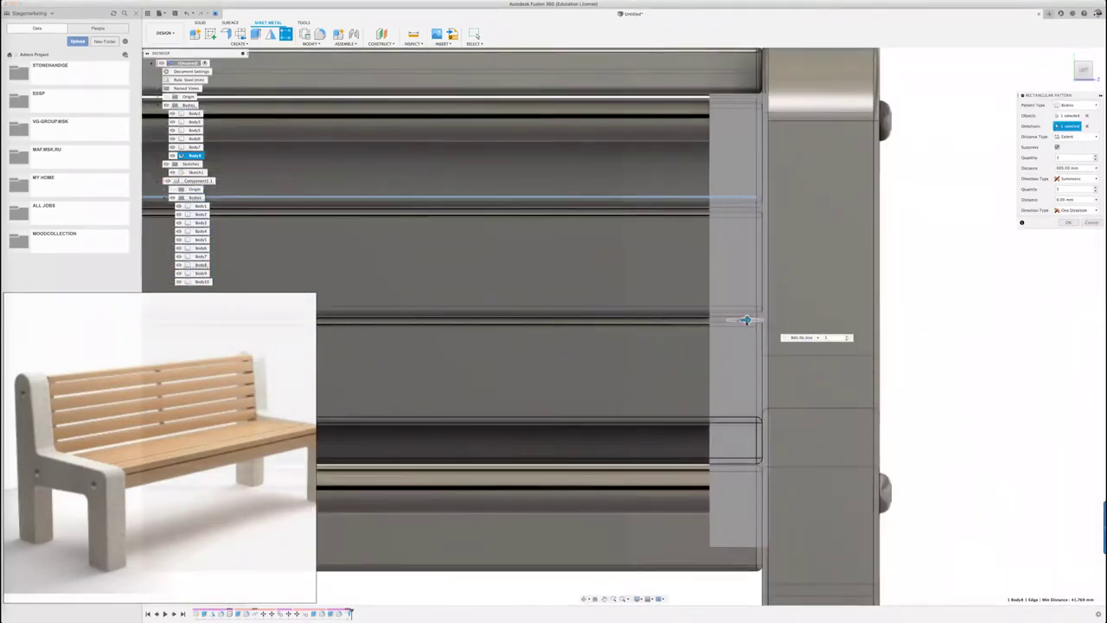
scroll(719, 316, up, 2)
scroll(700, 296, down, 2)
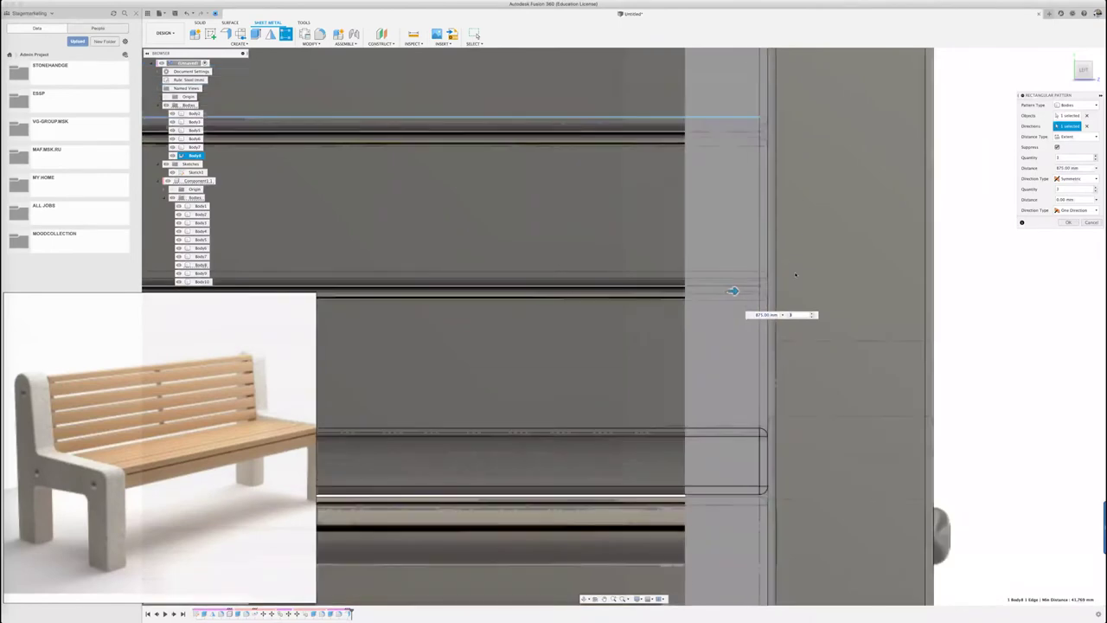
scroll(735, 291, down, 2)
key(Return)
shift+middle_drag(935, 280, 953, 279)
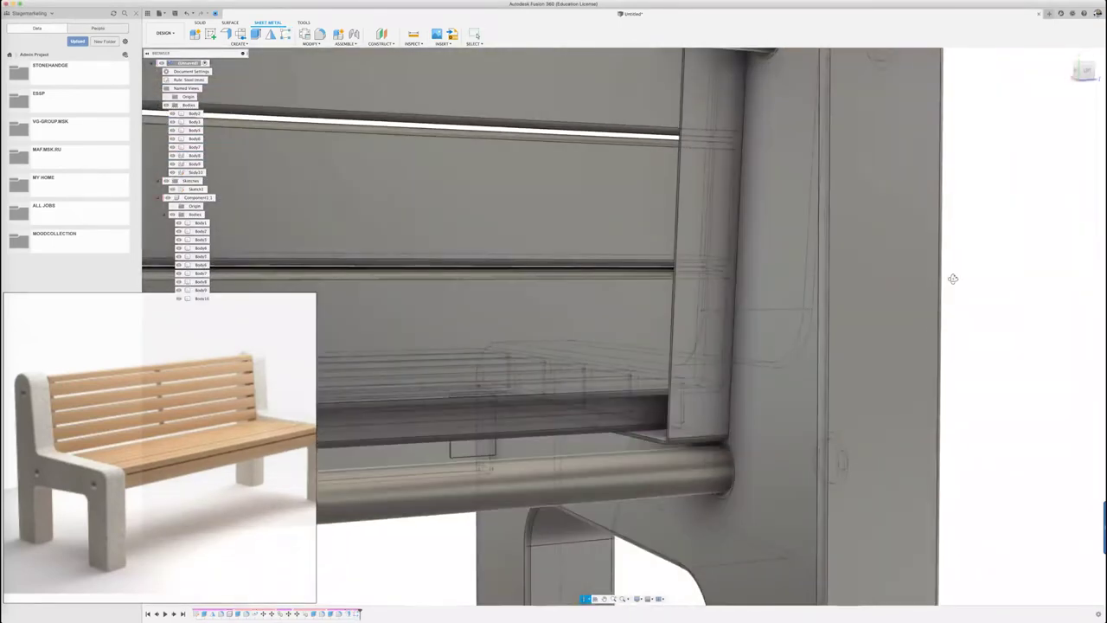
scroll(947, 290, down, 2)
scroll(939, 307, down, 3)
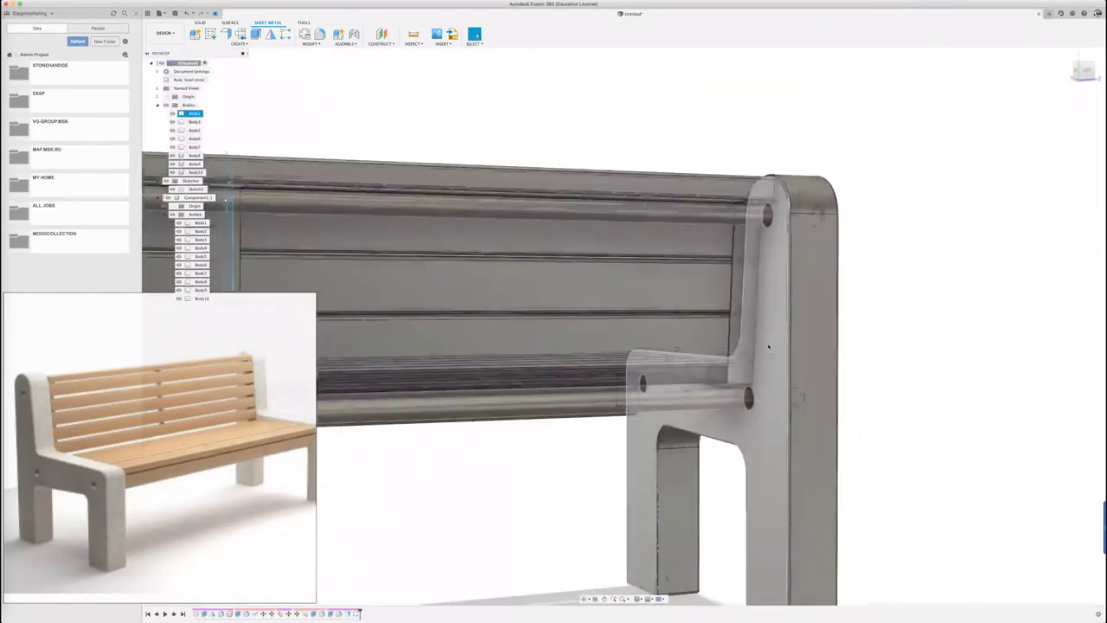
mouse_move(931, 312)
shift+middle_down()
mouse_move(902, 319)
mouse_move(892, 306)
mouse_move(883, 314)
mouse_move(930, 318)
mouse_move(877, 317)
shift+middle_up()
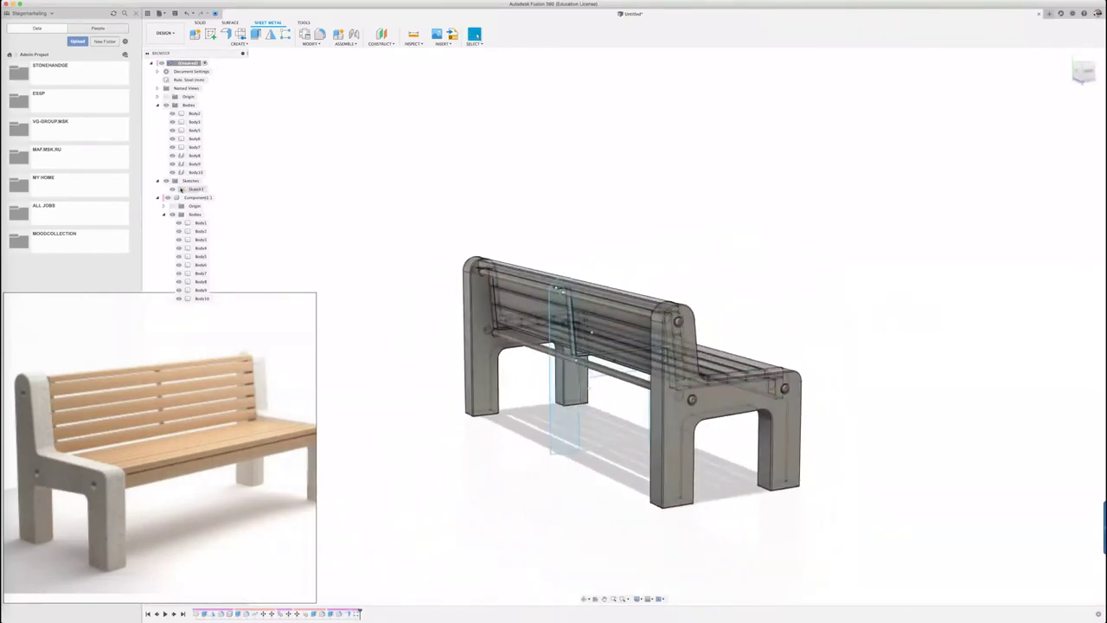
Offset the backrest-and-seat line chain in Sketch1 by 50 mm
double_click(195, 189)
scroll(591, 352, up, 2)
key(o)
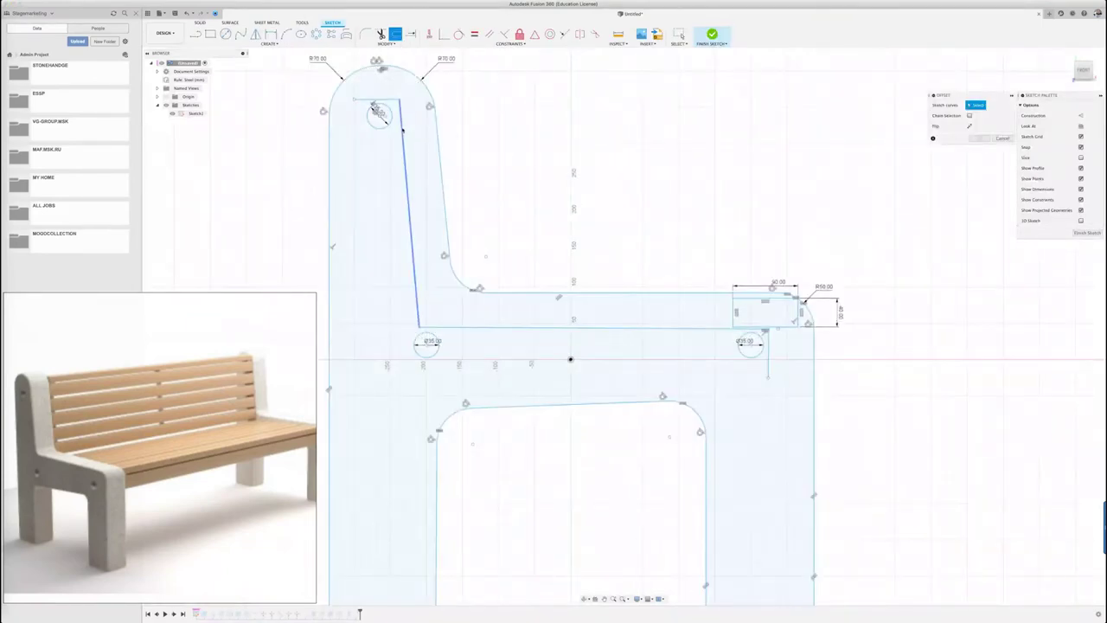
click(407, 173)
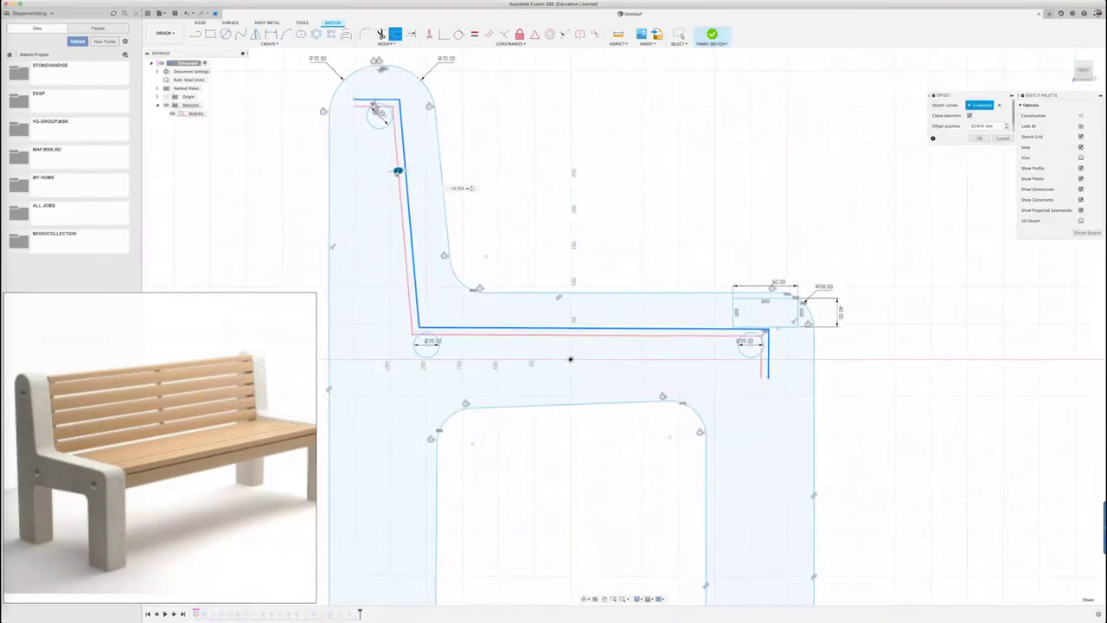
drag(381, 171, 370, 173)
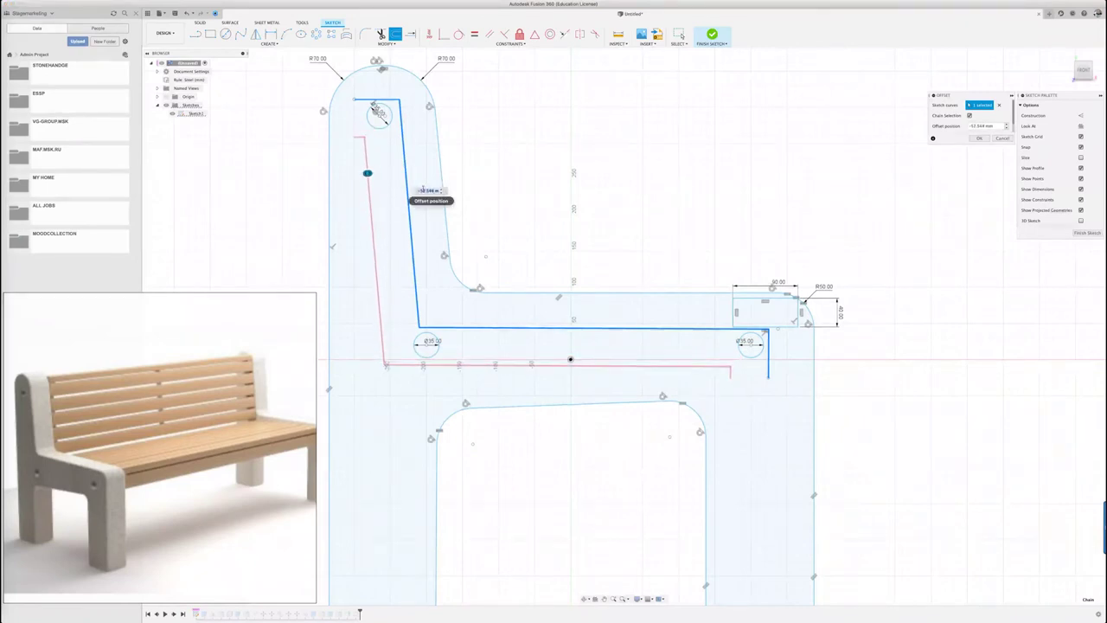
key(Return)
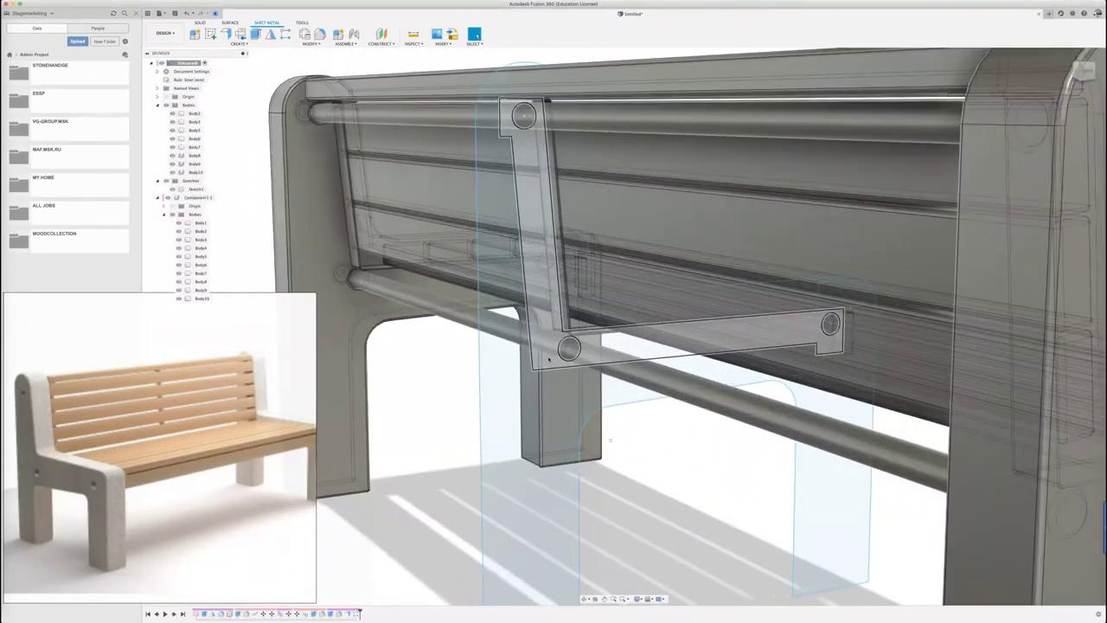
click(542, 341)
key(Escape)
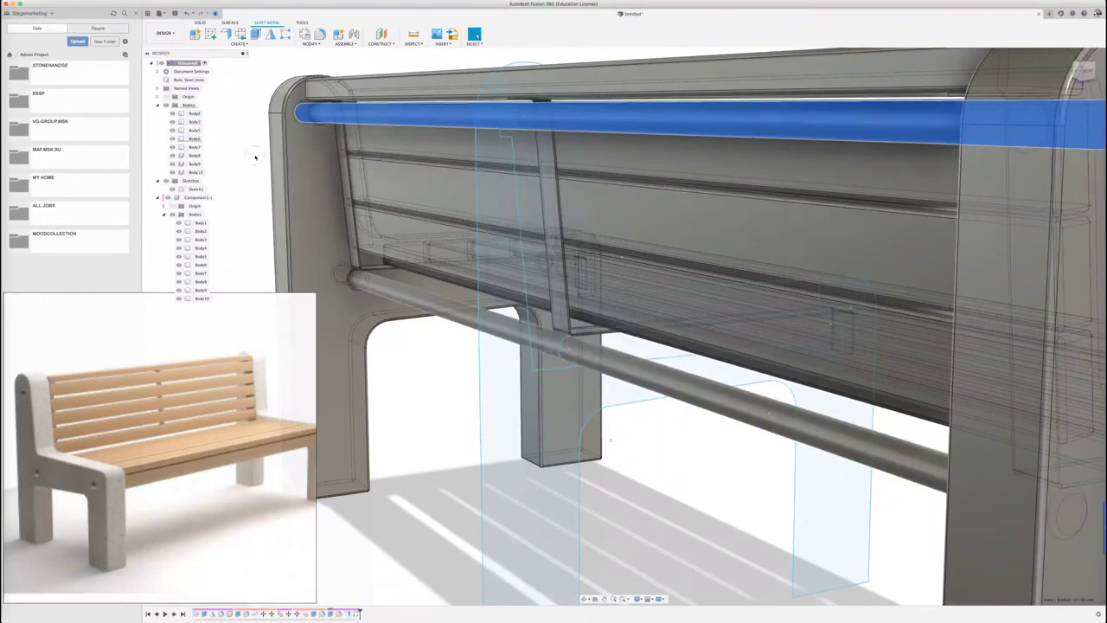
Select the bracket outline and its circles for an extrusion, then cancel it
key(e)
click(556, 298)
click(525, 115)
click(832, 325)
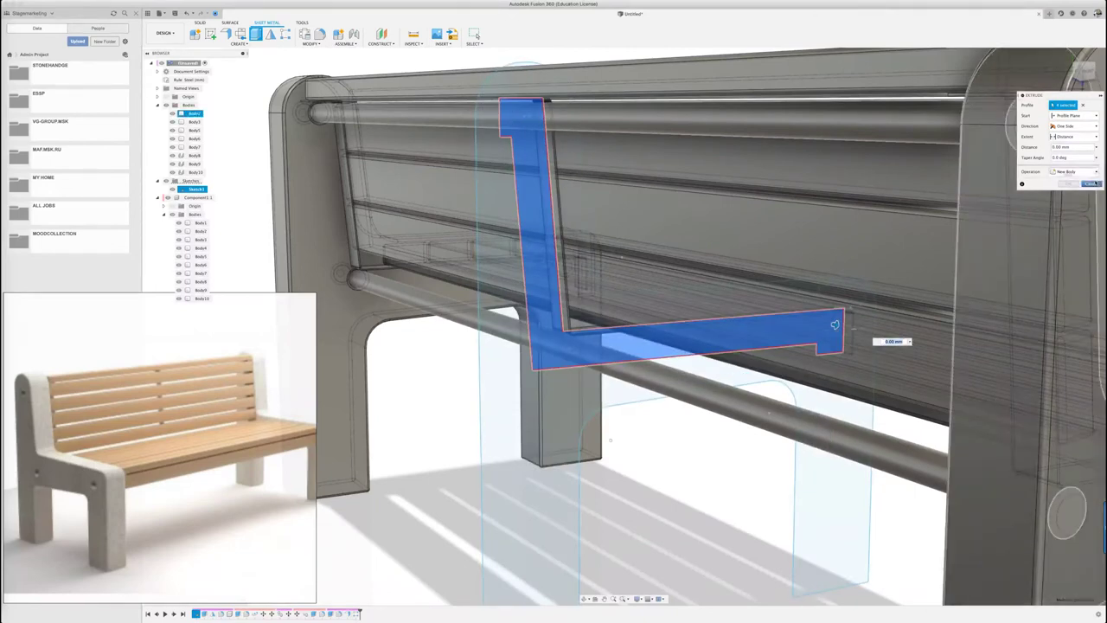
key(Escape)
Build a sheet-metal flange from the bracket profile and circles, then reopen it for editing
click(224, 33)
click(522, 119)
click(523, 115)
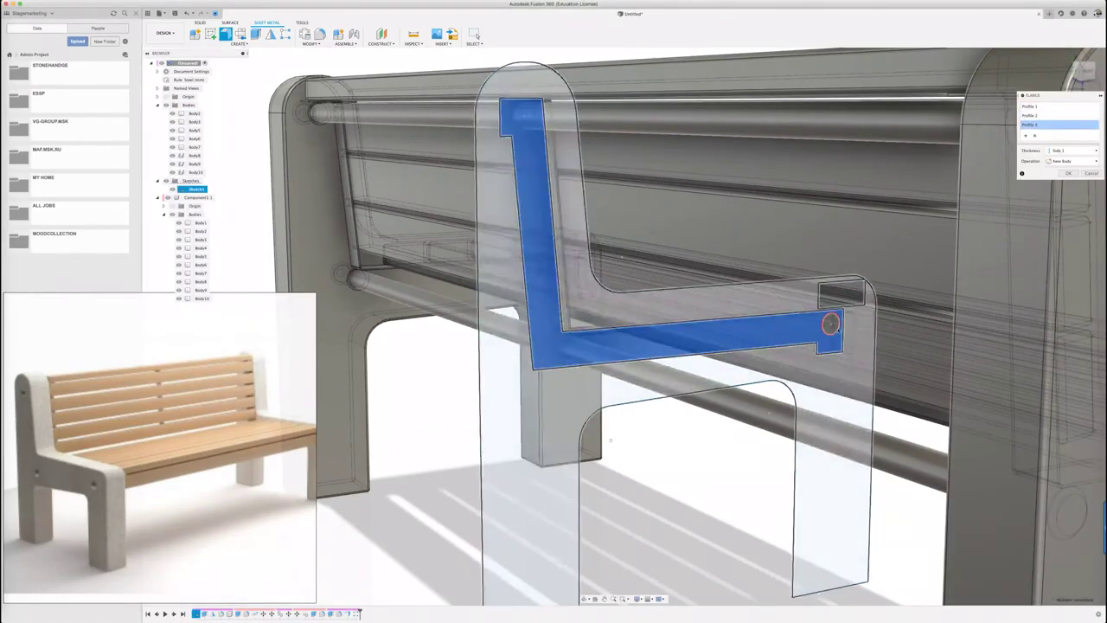
click(568, 347)
click(830, 324)
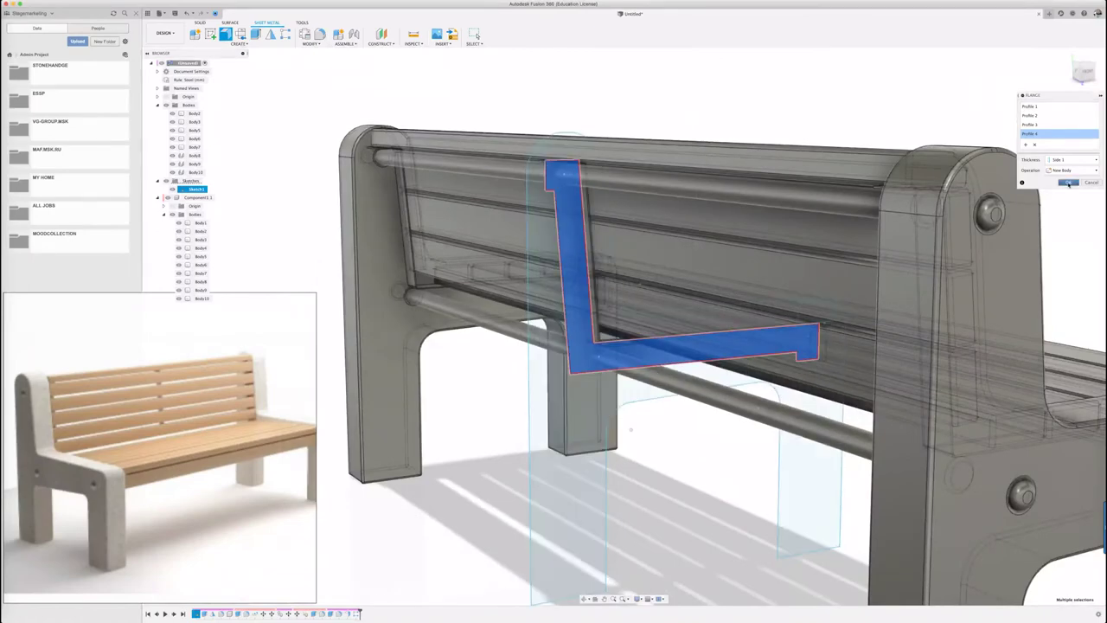
click(1070, 183)
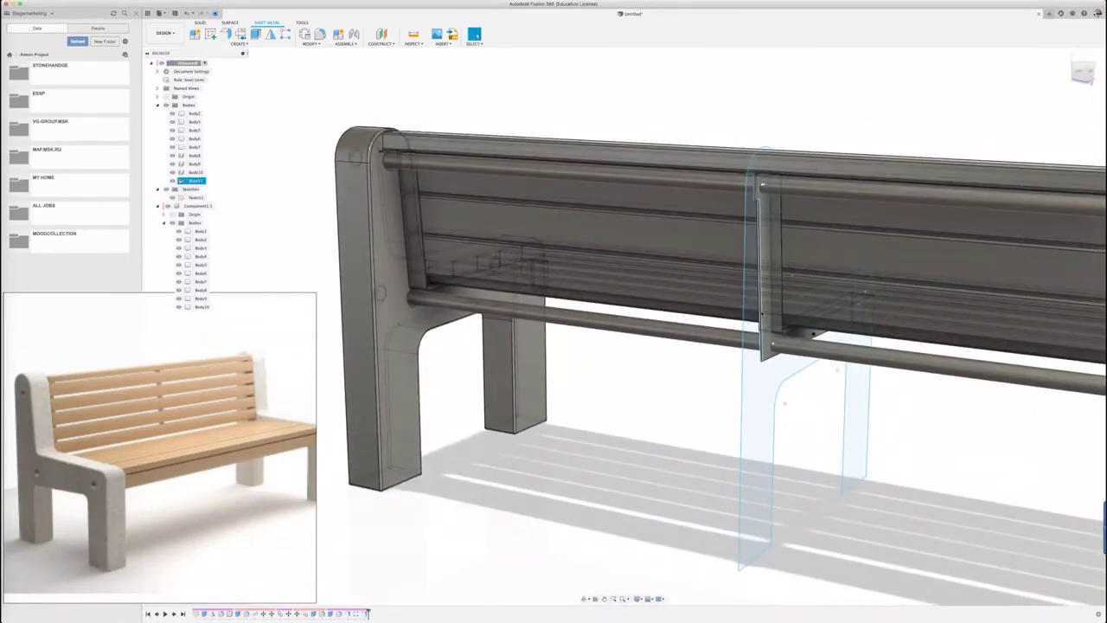
double_click(361, 613)
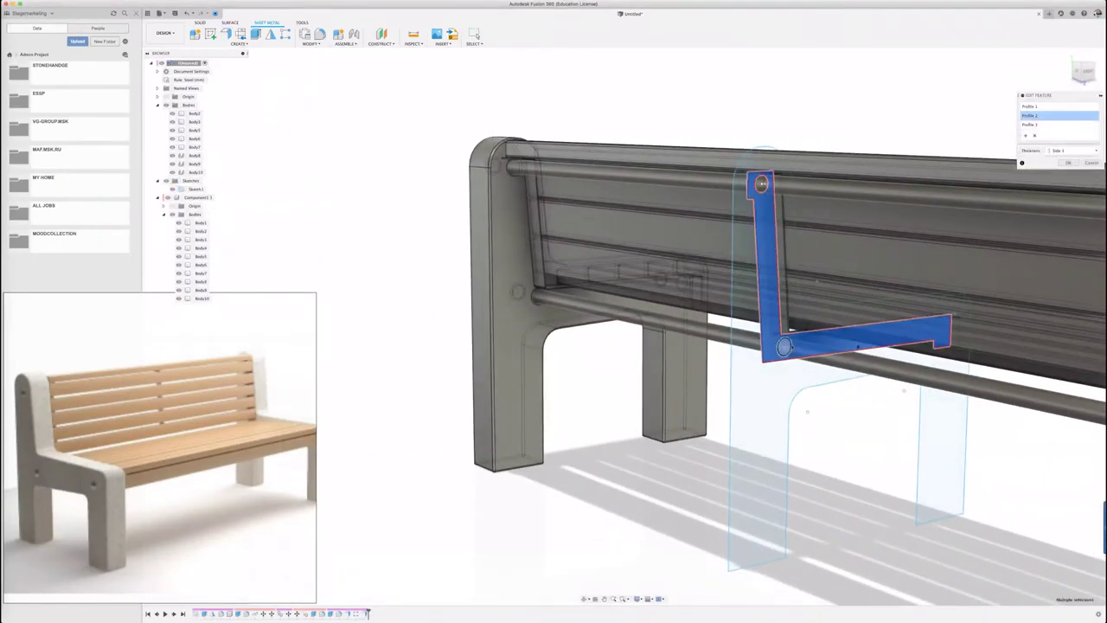
Confirm the edited flange and align the bracket to the middle support
click(1068, 162)
scroll(683, 358, down, 5)
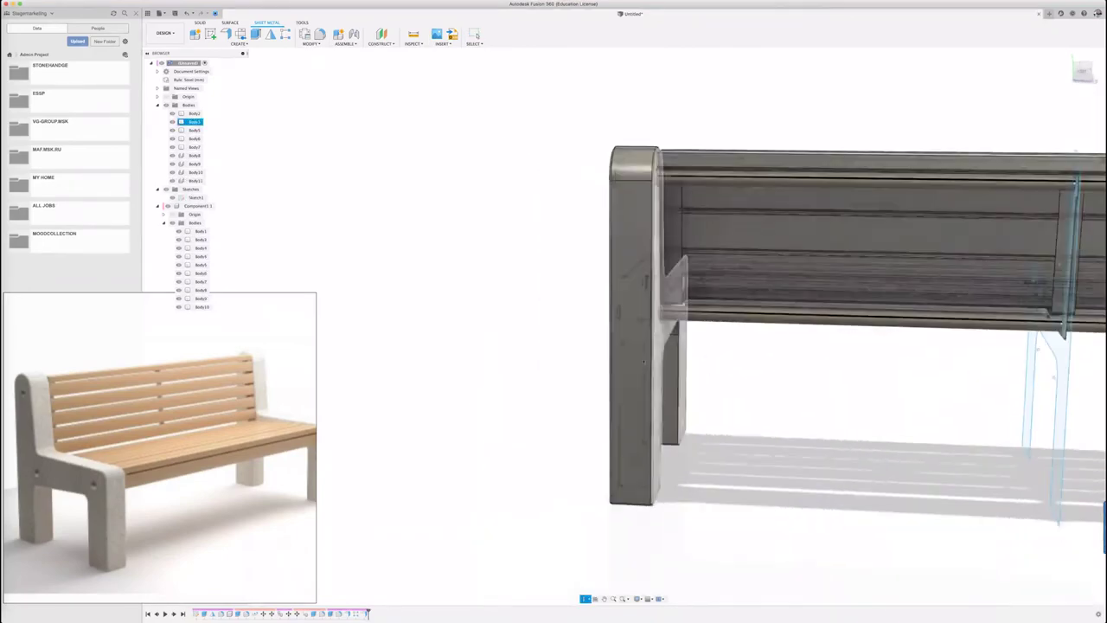
shift+middle_drag(683, 358, 768, 383)
text(salign)
key(Return)
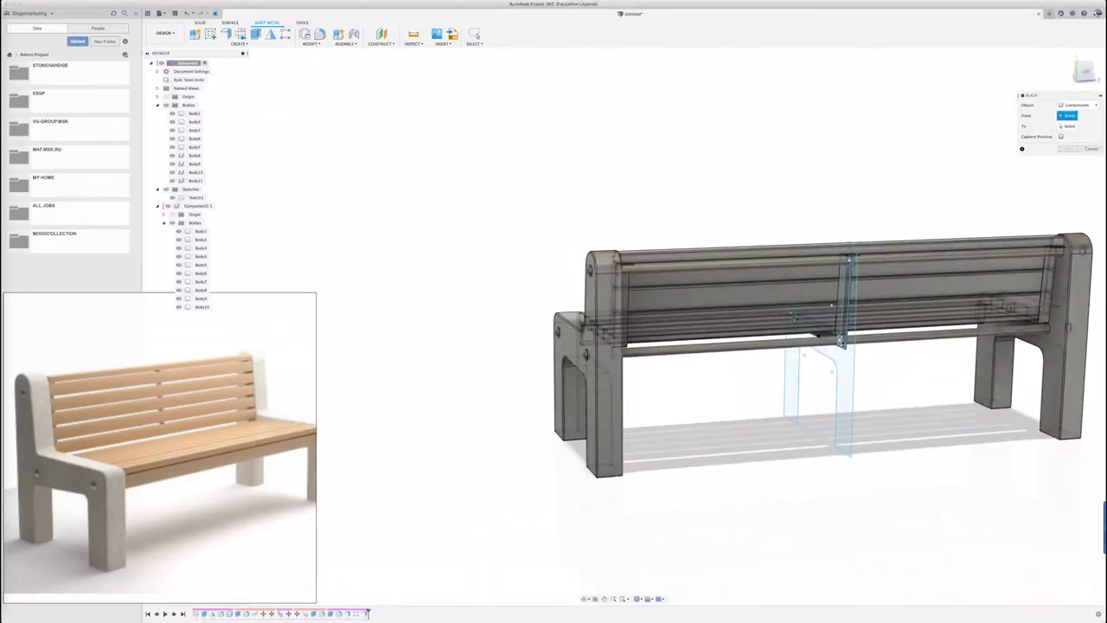
scroll(757, 475, up, 5)
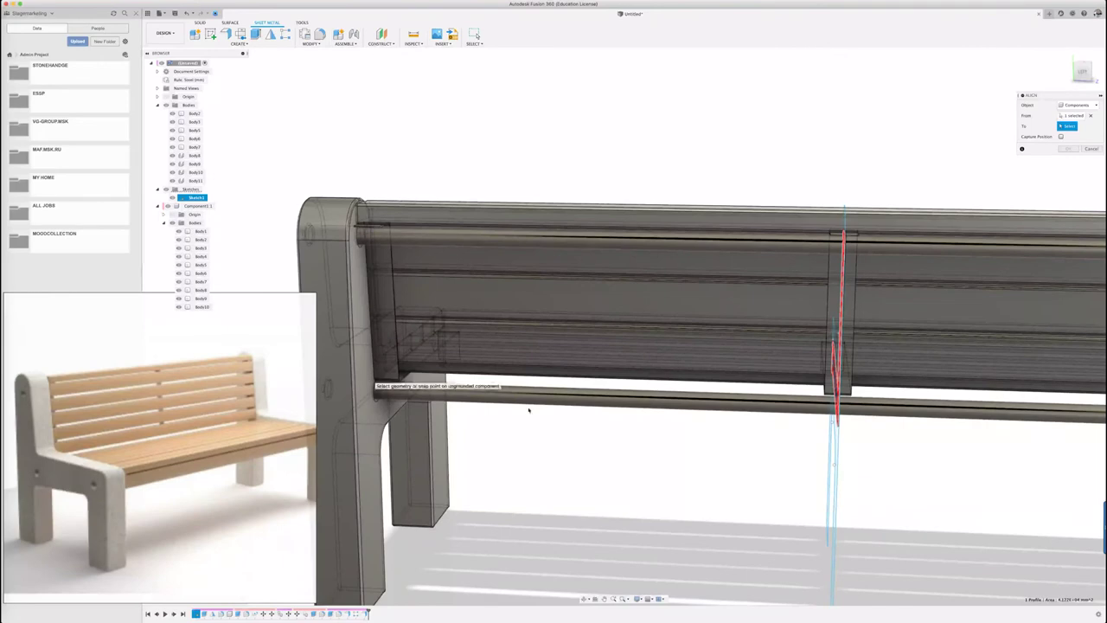
mouse_move(573, 472)
shift+middle_down()
mouse_move(756, 444)
mouse_move(735, 464)
mouse_move(698, 74)
shift+middle_up()
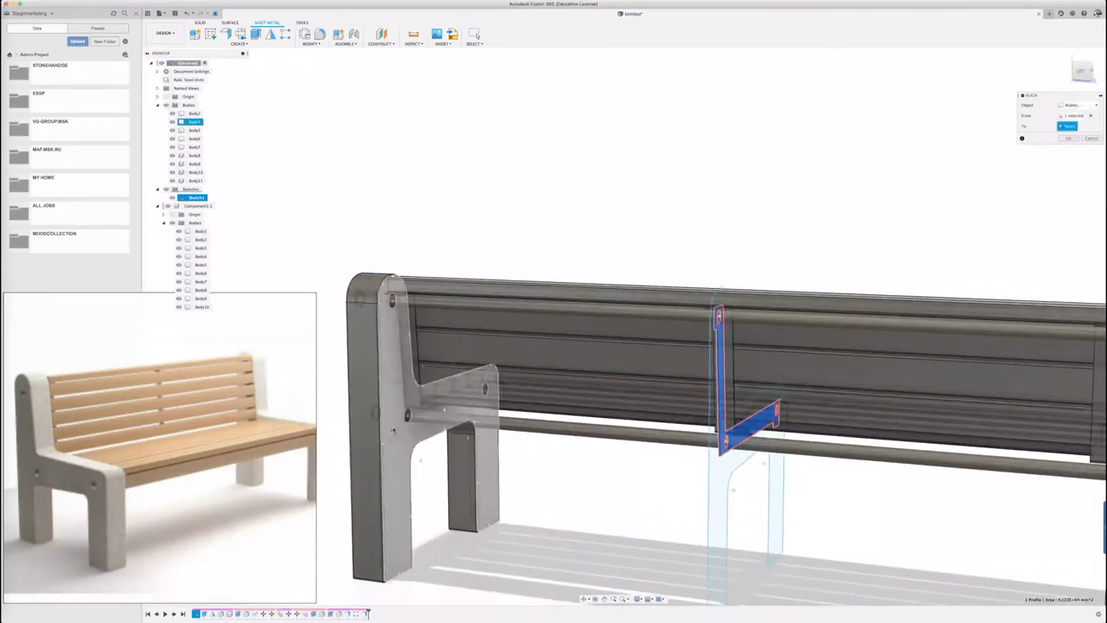
key(Return)
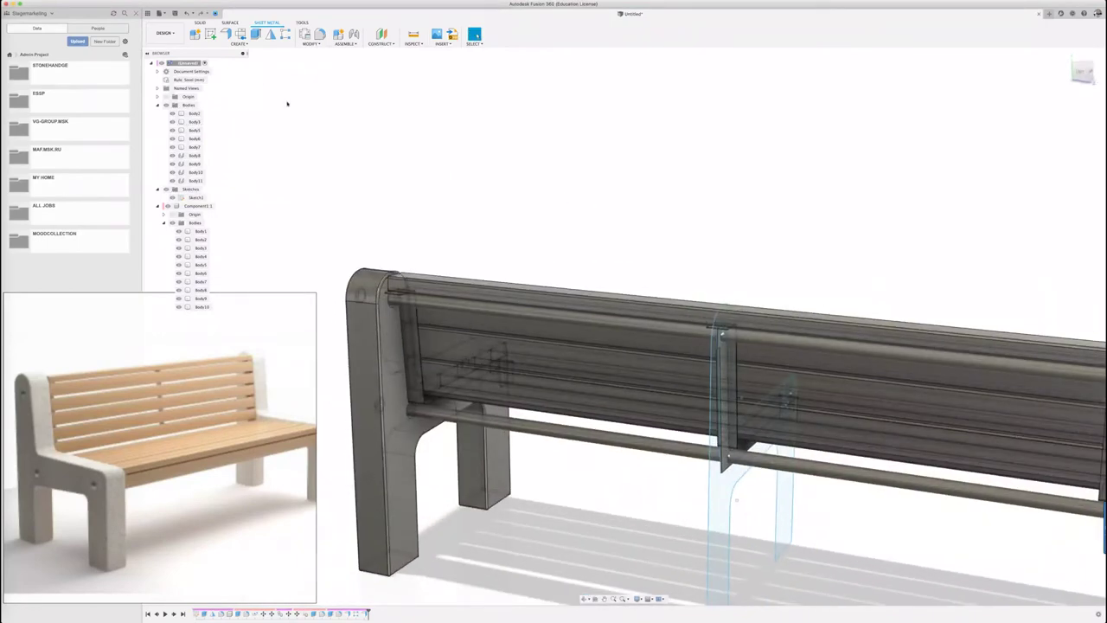
scroll(456, 224, down, 2)
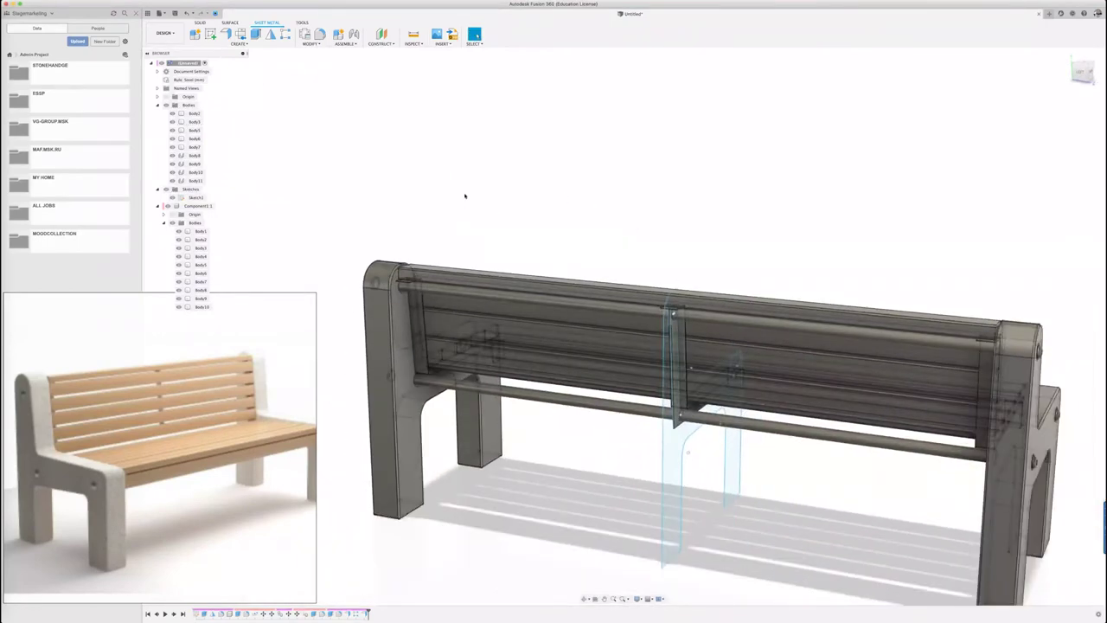
Abandon a new rectangular pattern and reopen the existing bracket pattern from the timeline
text(srect)
key(Return)
key(Escape)
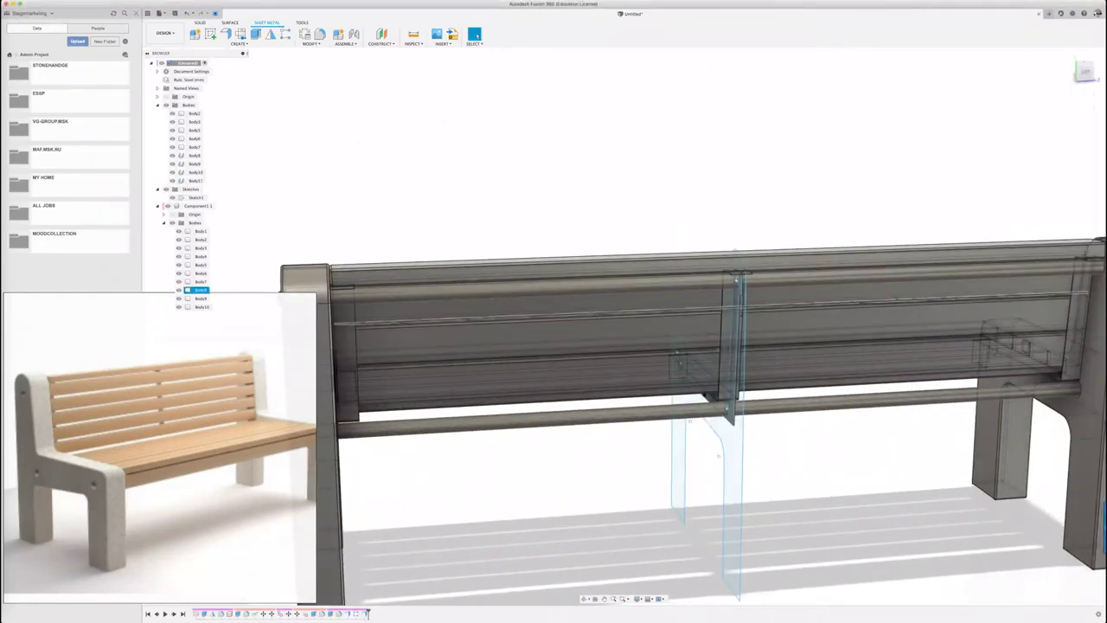
double_click(358, 613)
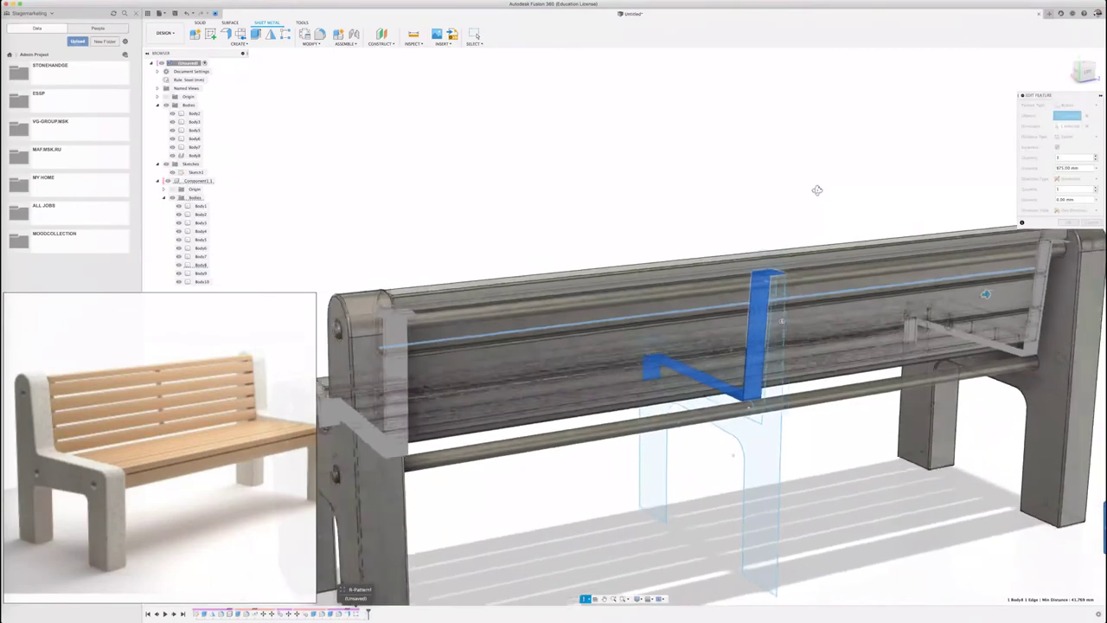
Reopen the existing bracket pattern feature to review it, then close it unchanged
click(367, 614)
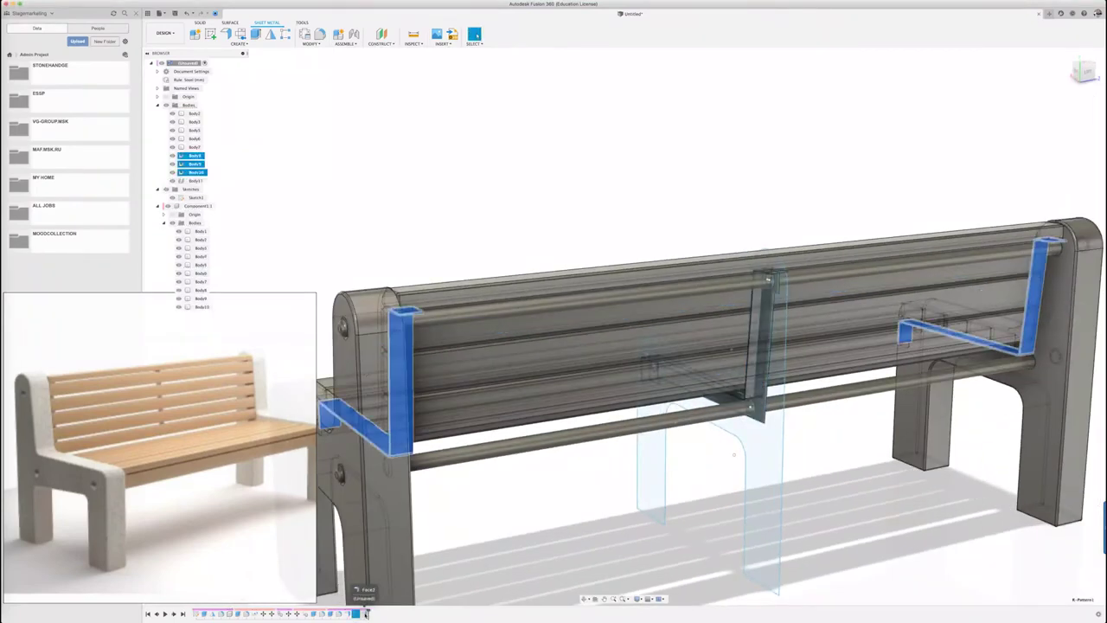
double_click(366, 614)
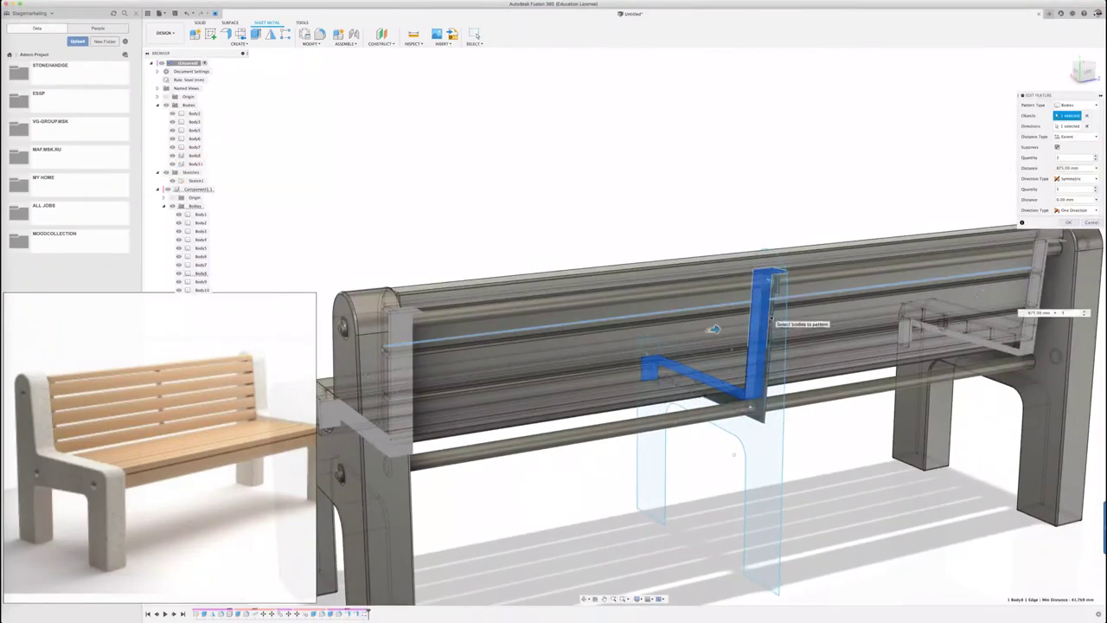
click(1077, 221)
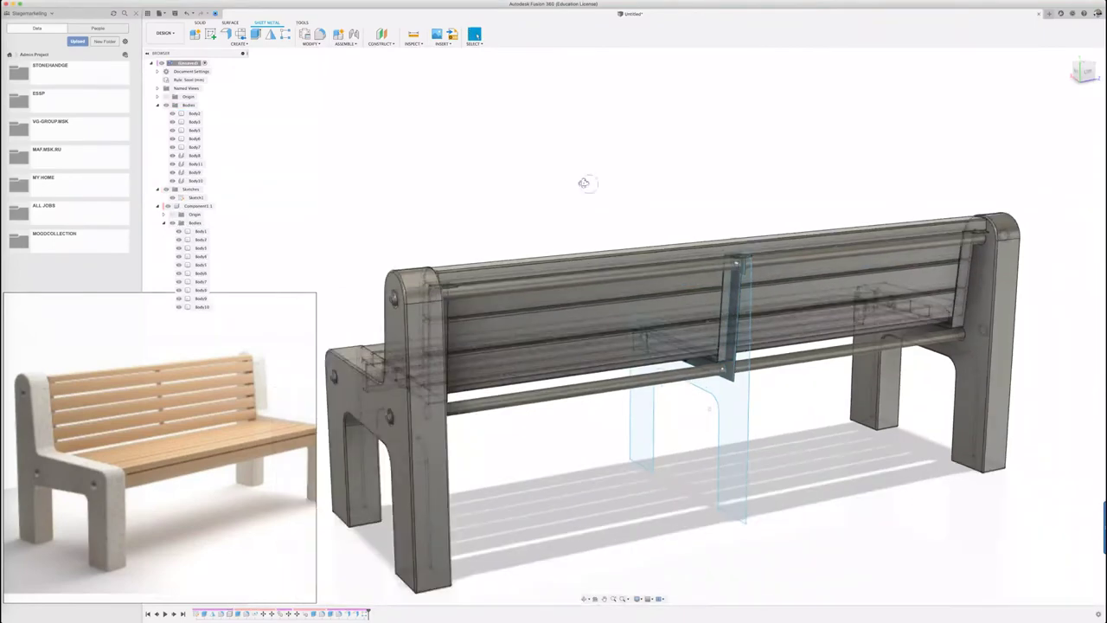
shift+middle_drag(593, 185, 596, 184)
double_click(365, 614)
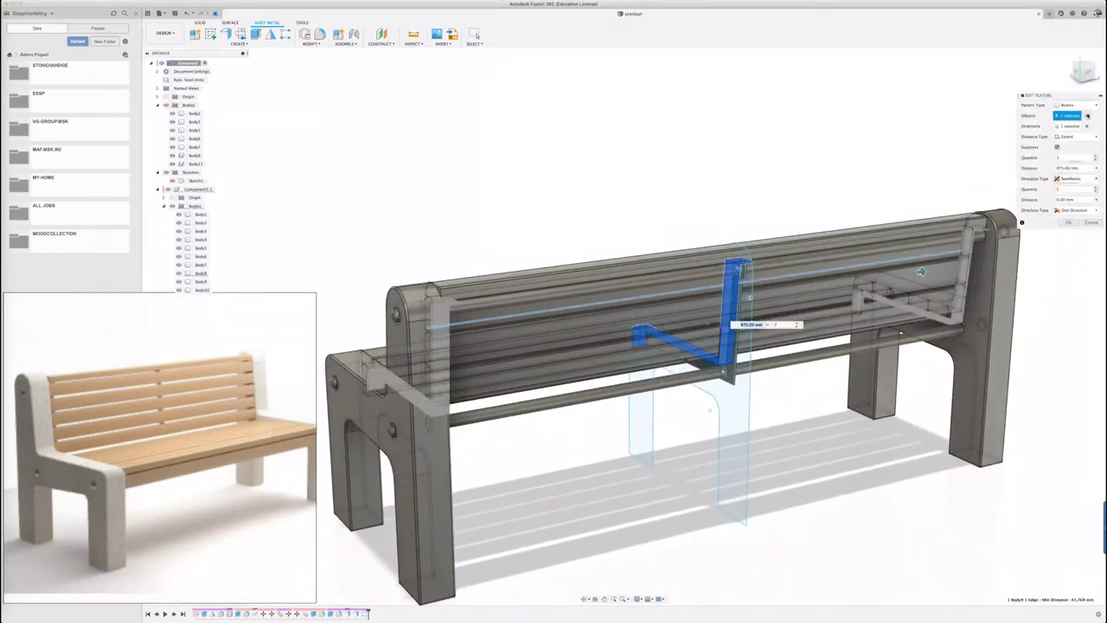
shift+middle_drag(733, 384, 752, 200)
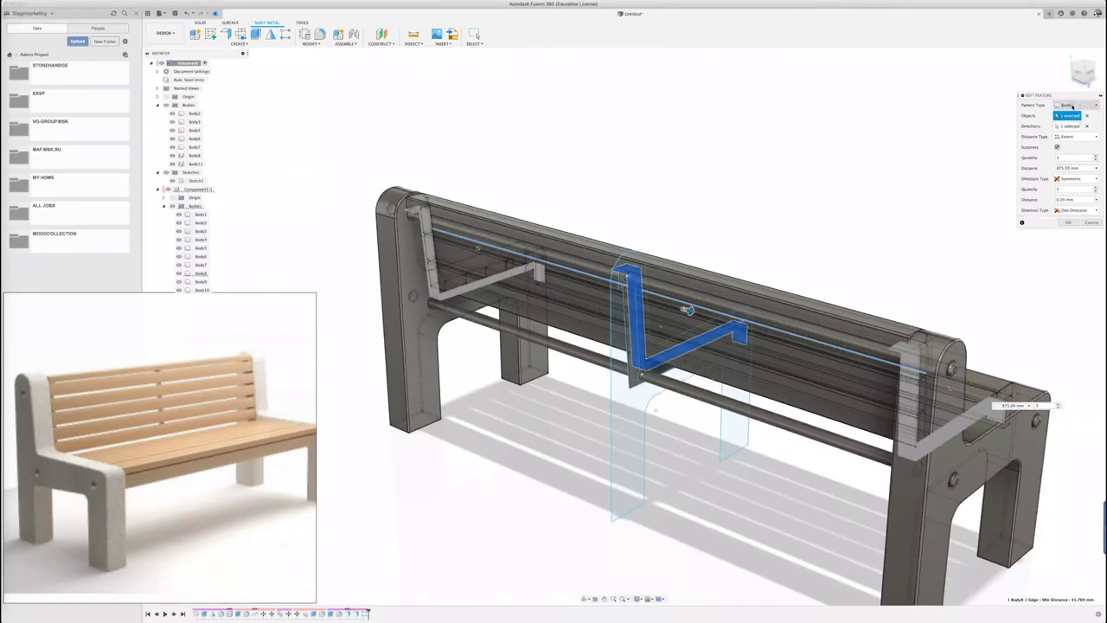
click(1092, 222)
Rectangular-pattern the middle bracket along the top rail edge over -801.25 mm
right_click(816, 213)
click(828, 235)
click(683, 346)
click(822, 353)
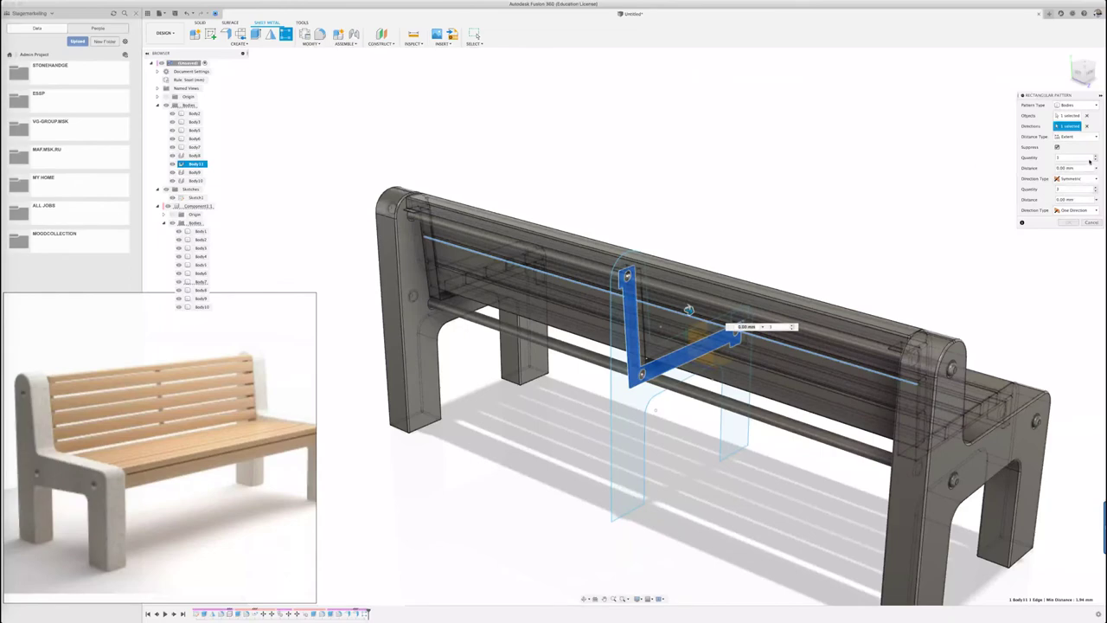
drag(688, 310, 432, 285)
click(1083, 71)
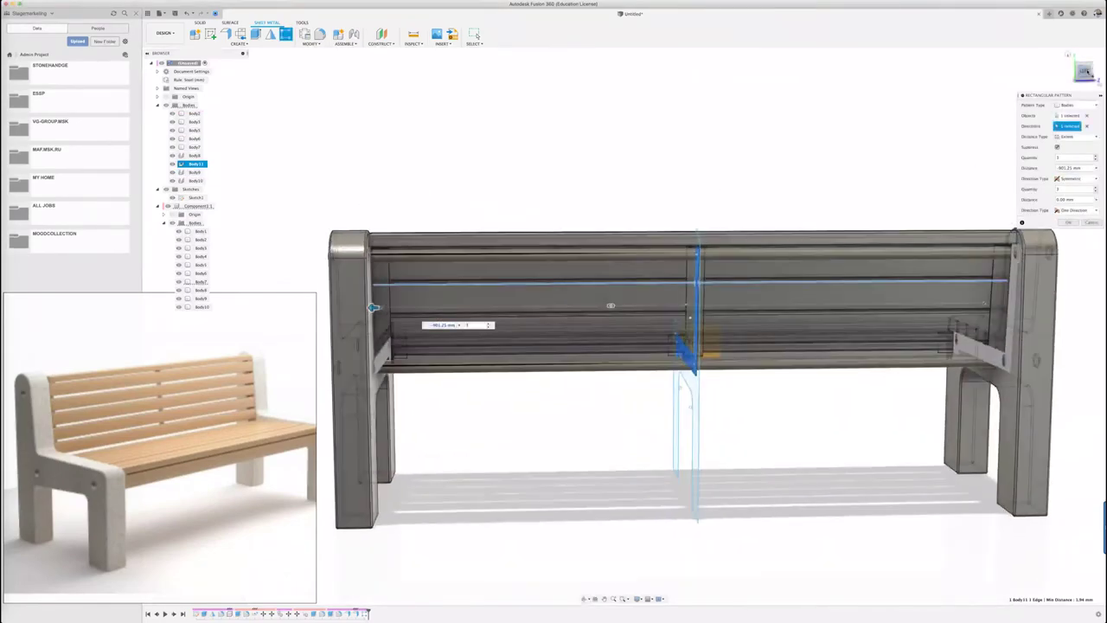
scroll(611, 305, up, 5)
scroll(619, 308, up, 5)
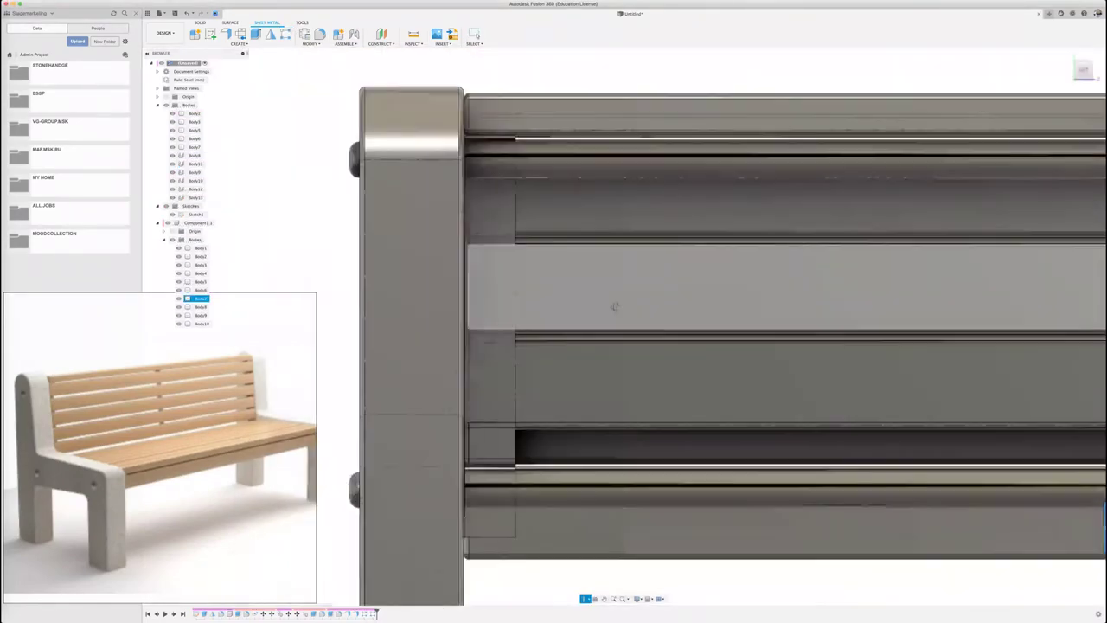
mouse_move(627, 310)
shift+middle_down()
mouse_move(602, 302)
mouse_move(343, 357)
shift+middle_up()
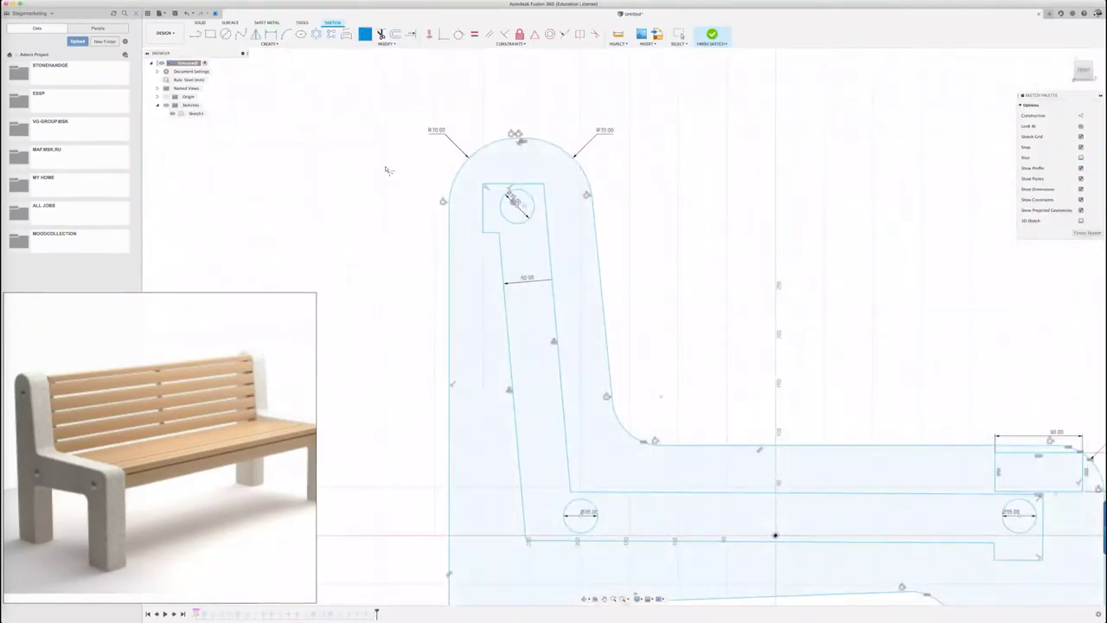
Add R10 sketch fillets at the top-left and bottom-right inner corners of the L outline
click(482, 233)
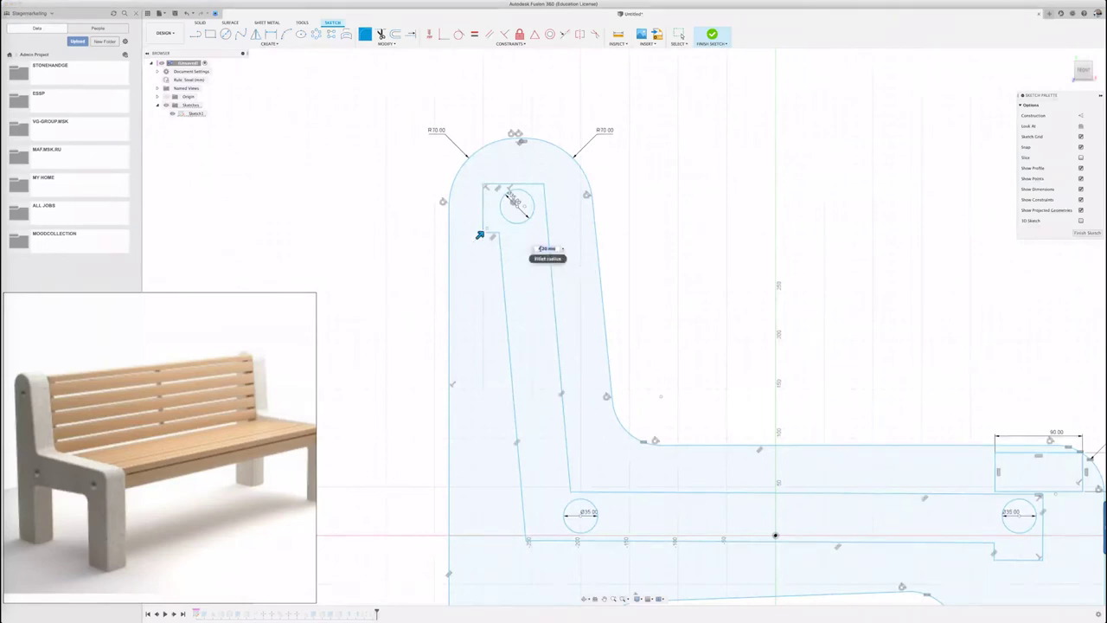
click(480, 187)
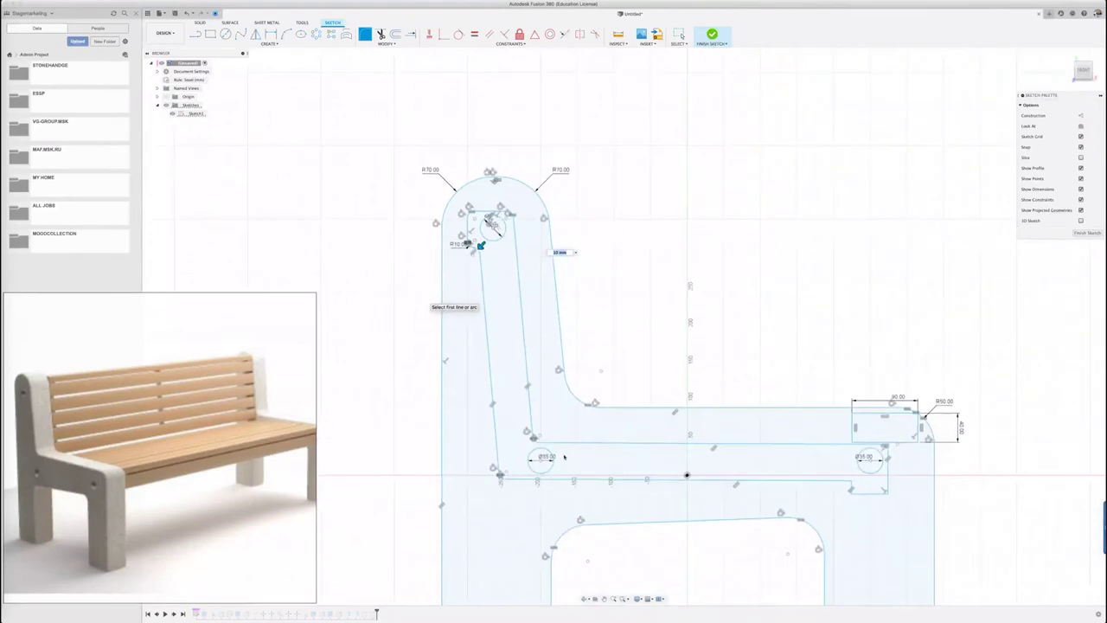
middle_drag(570, 493, 385, 187)
click(888, 491)
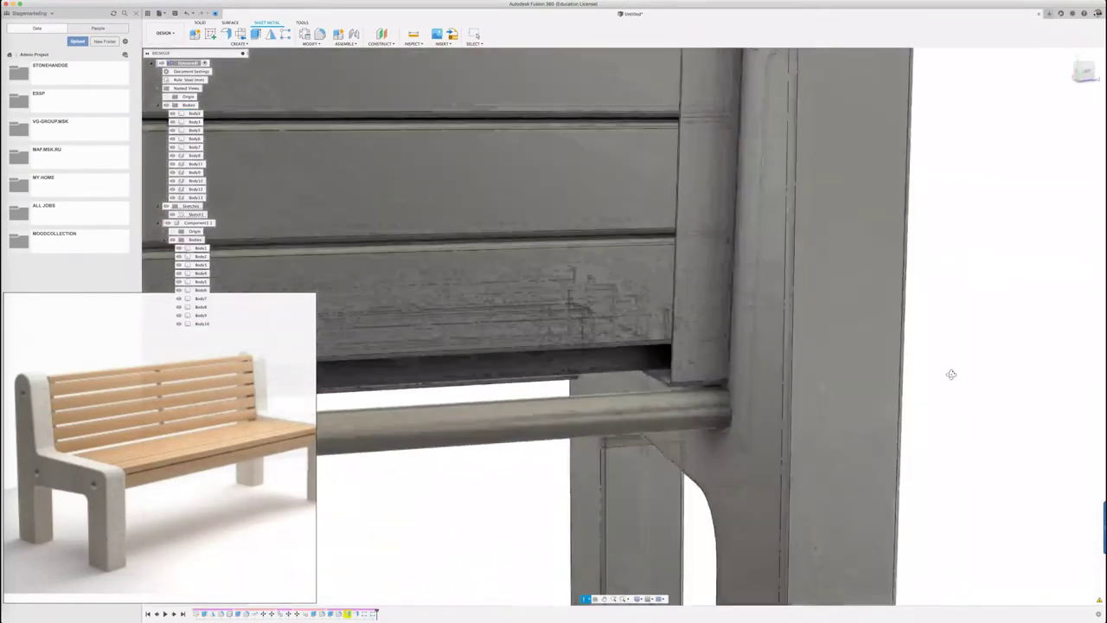
Nudge the L-shaped bracket body with Move/Copy so it fits against the side frame
key(m)
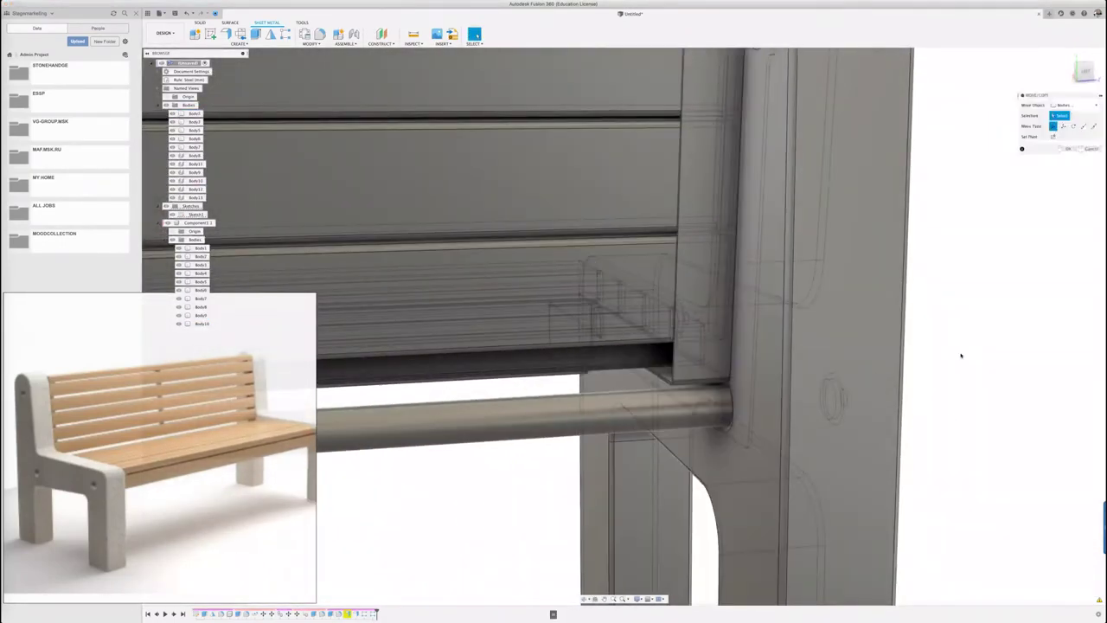
click(752, 308)
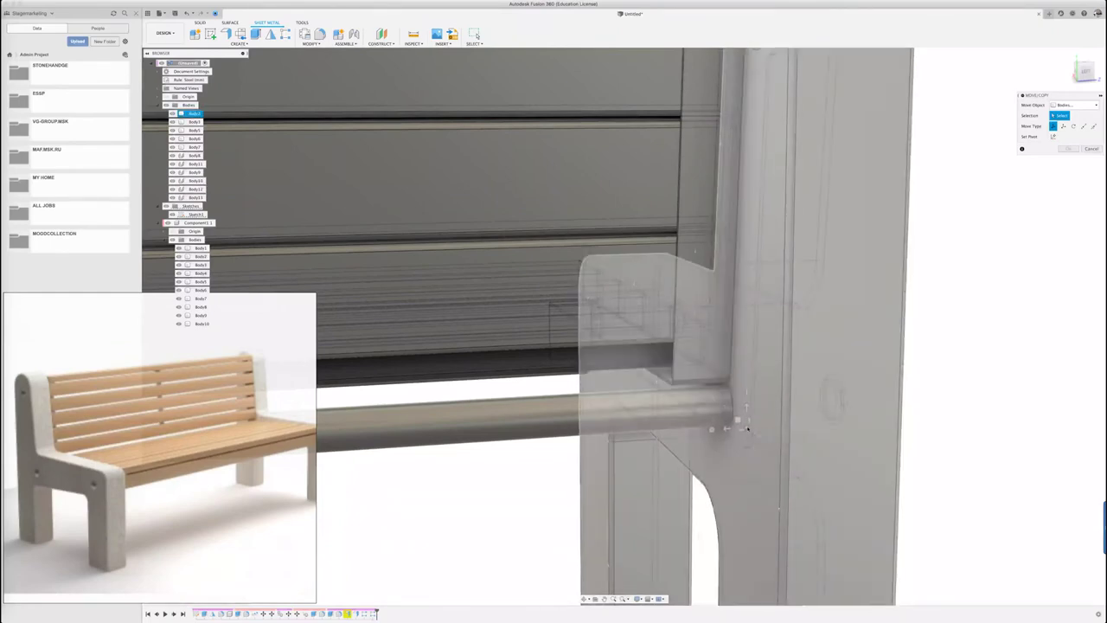
click(809, 346)
click(728, 380)
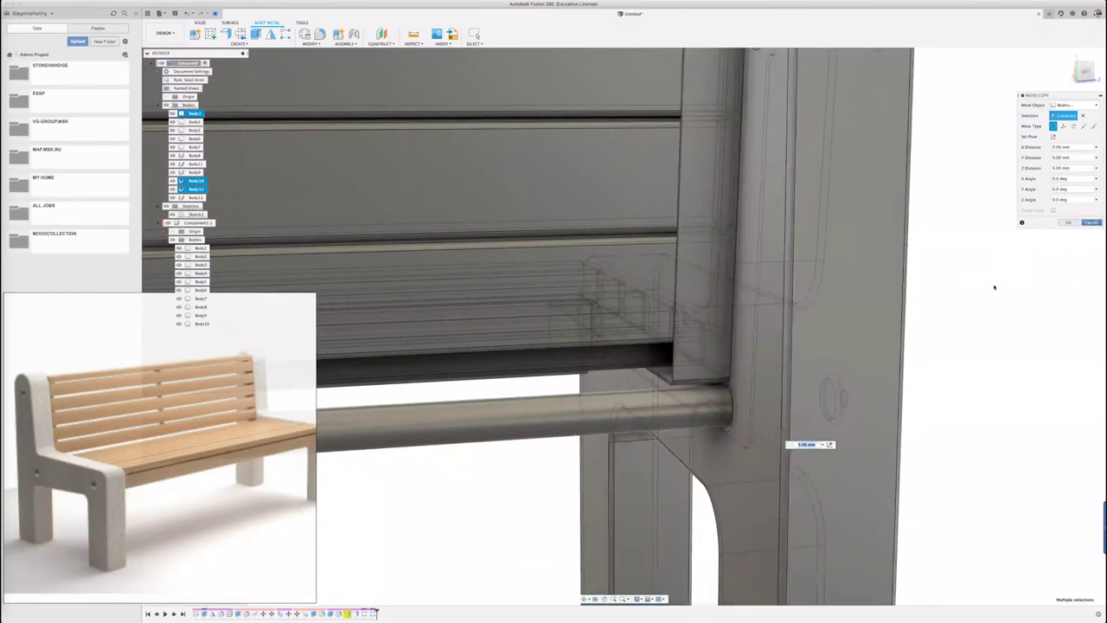
click(727, 406)
click(731, 350)
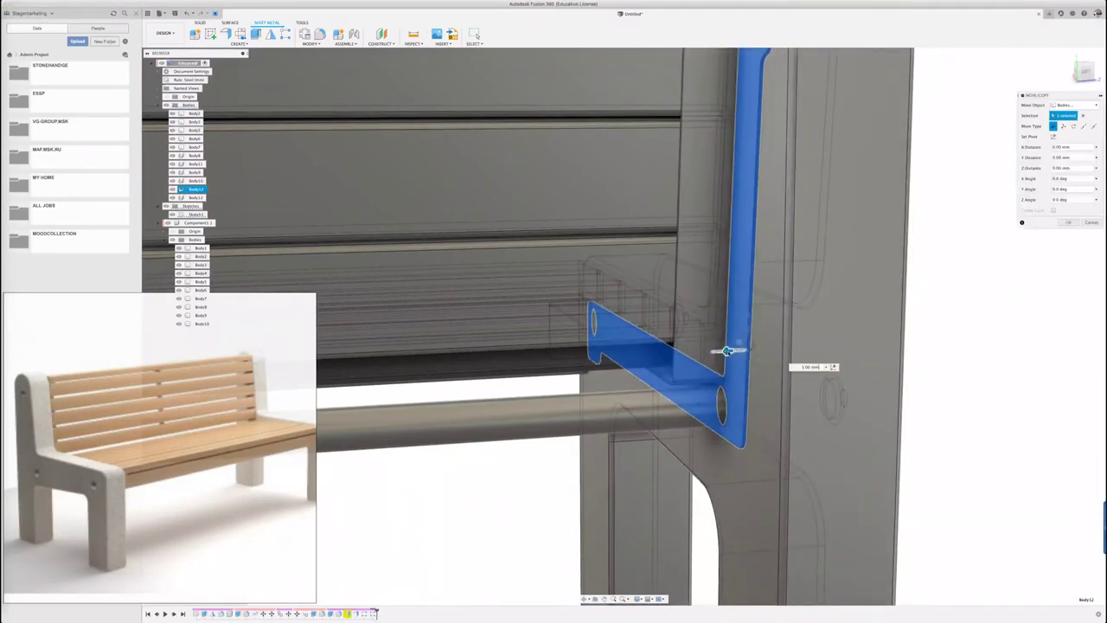
shift+middle_drag(728, 350, 736, 358)
scroll(736, 346, up, 3)
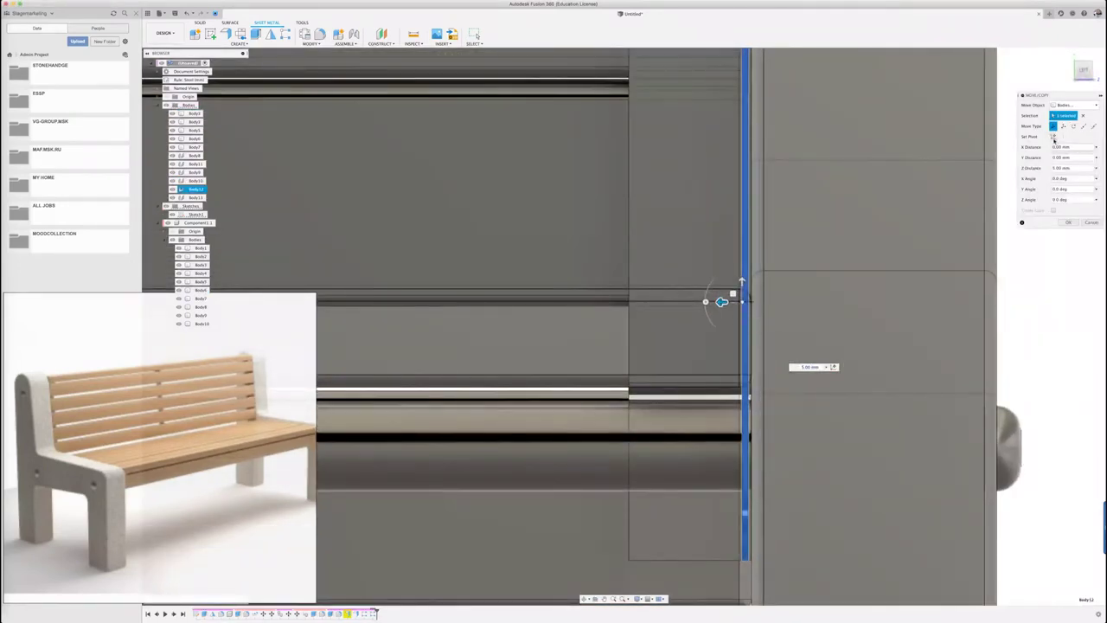
mouse_move(747, 294)
shift+middle_down()
mouse_move(720, 294)
mouse_move(935, 296)
mouse_move(924, 308)
shift+middle_up()
key(Return)
click(199, 290)
shift+middle_drag(262, 323, 159, 151)
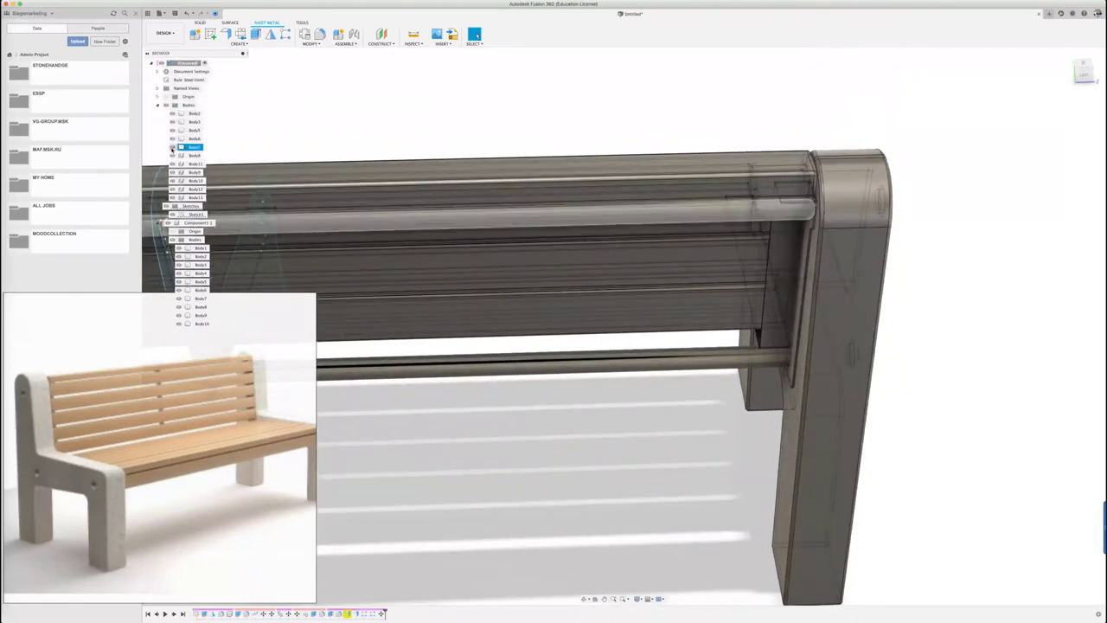
Hide the slats and fillet the bracket plate's bottom edge at 5 mm
click(167, 222)
scroll(684, 153, up, 5)
mouse_move(684, 153)
shift+middle_down()
mouse_move(696, 140)
mouse_move(533, 128)
mouse_move(580, 363)
mouse_move(445, 337)
shift+middle_up()
key(f)
scroll(580, 364, up, 5)
click(446, 337)
text(5)
mouse_move(649, 422)
shift+middle_down()
mouse_move(657, 316)
mouse_move(729, 325)
shift+middle_up()
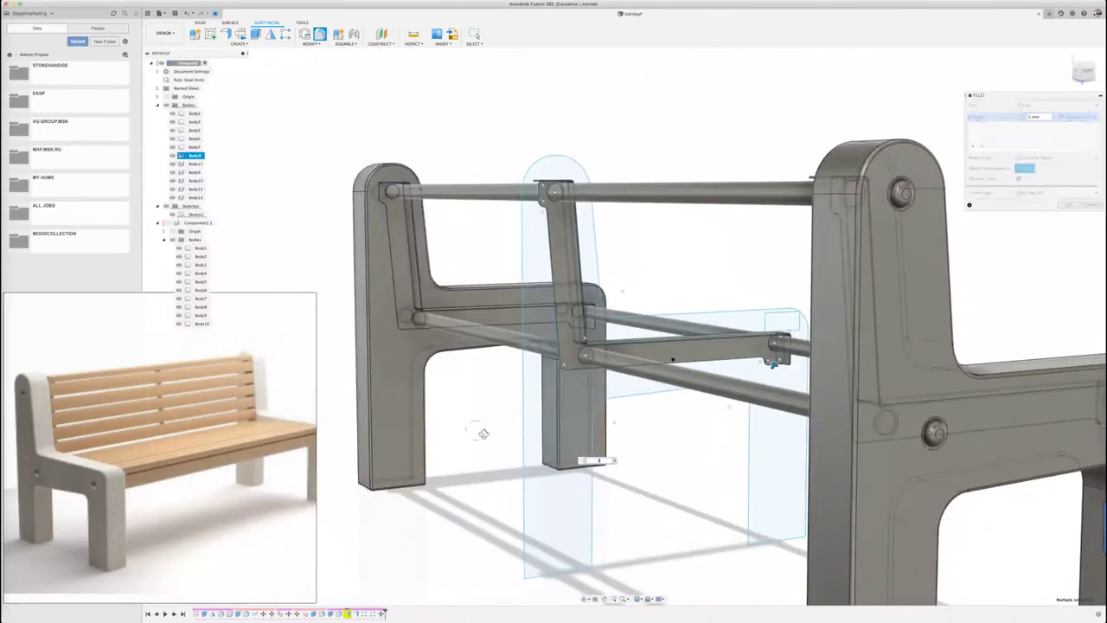
shift+middle_drag(1047, 309, 996, 239)
key(Return)
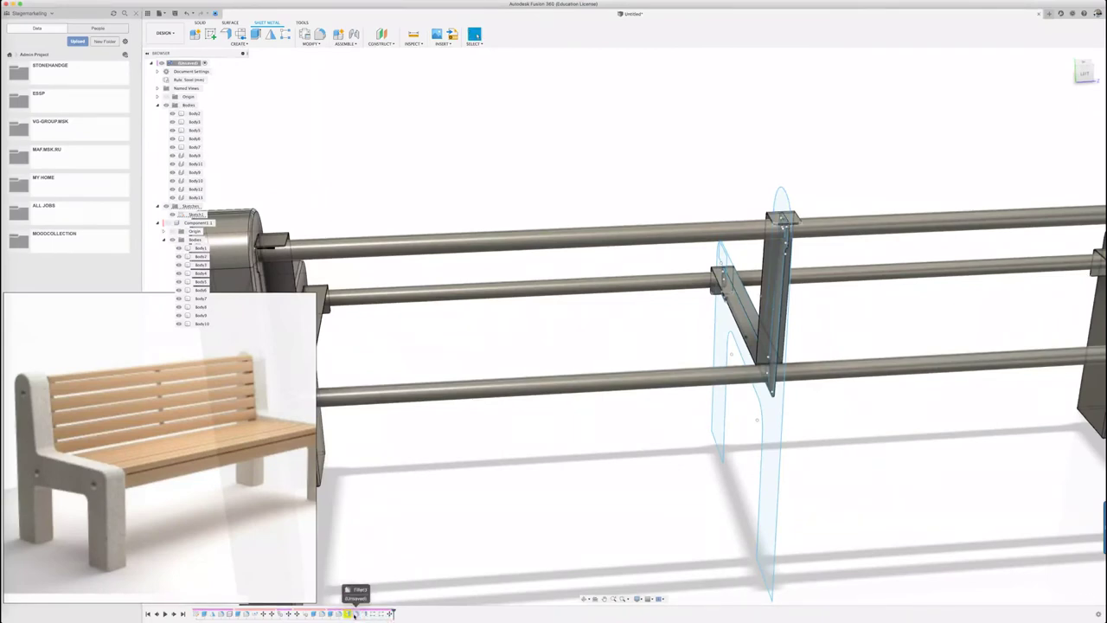
Inspect the filleted frame from several angles and make the wooden slats visible again
scroll(494, 305, up, 5)
scroll(494, 304, down, 5)
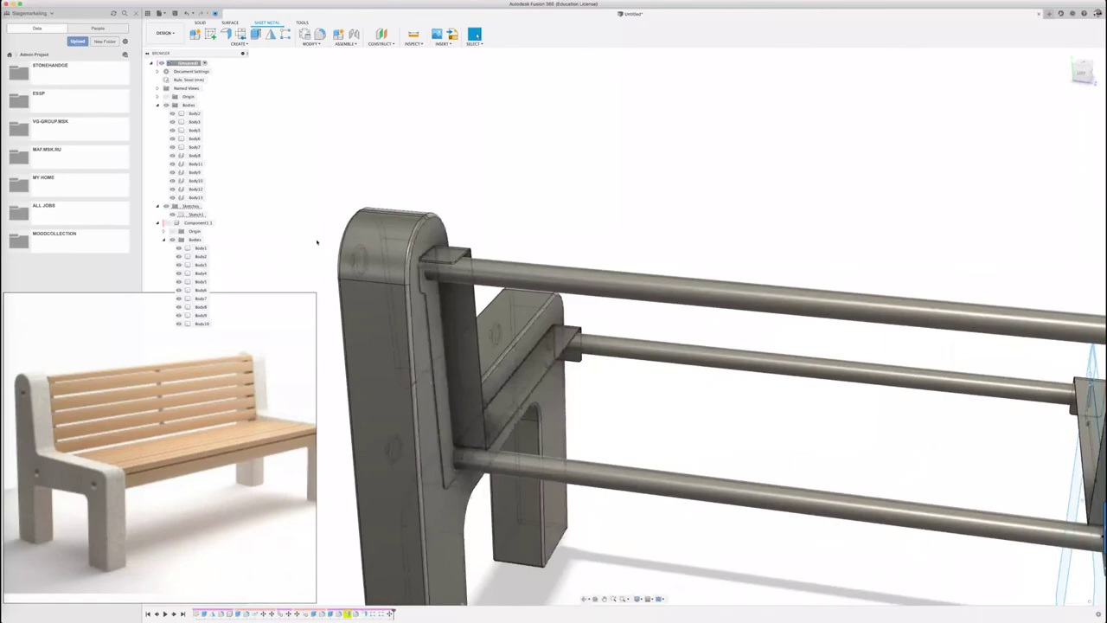
shift+middle_drag(317, 240, 597, 491)
shift+middle_drag(412, 516, 494, 471)
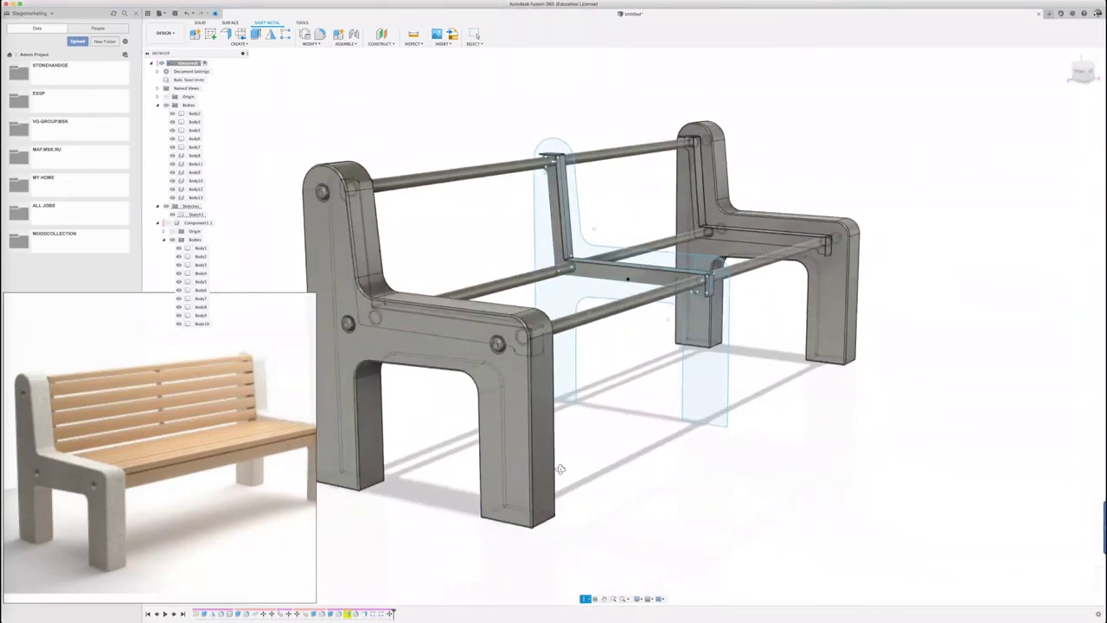
shift+middle_drag(494, 470, 514, 469)
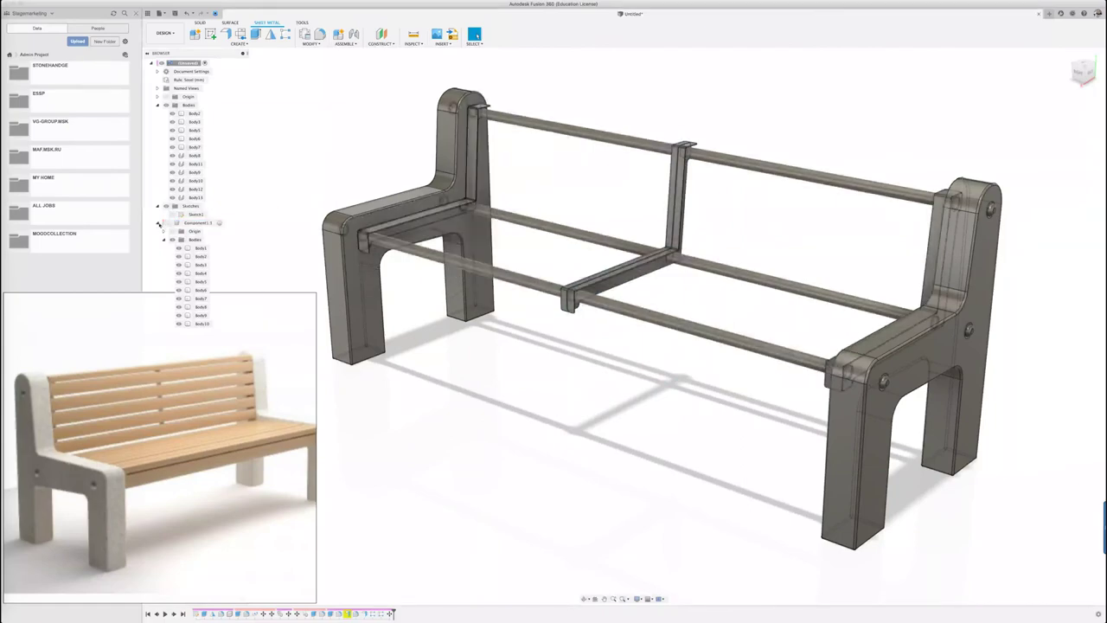
click(157, 222)
click(168, 223)
shift+middle_drag(406, 389, 818, 378)
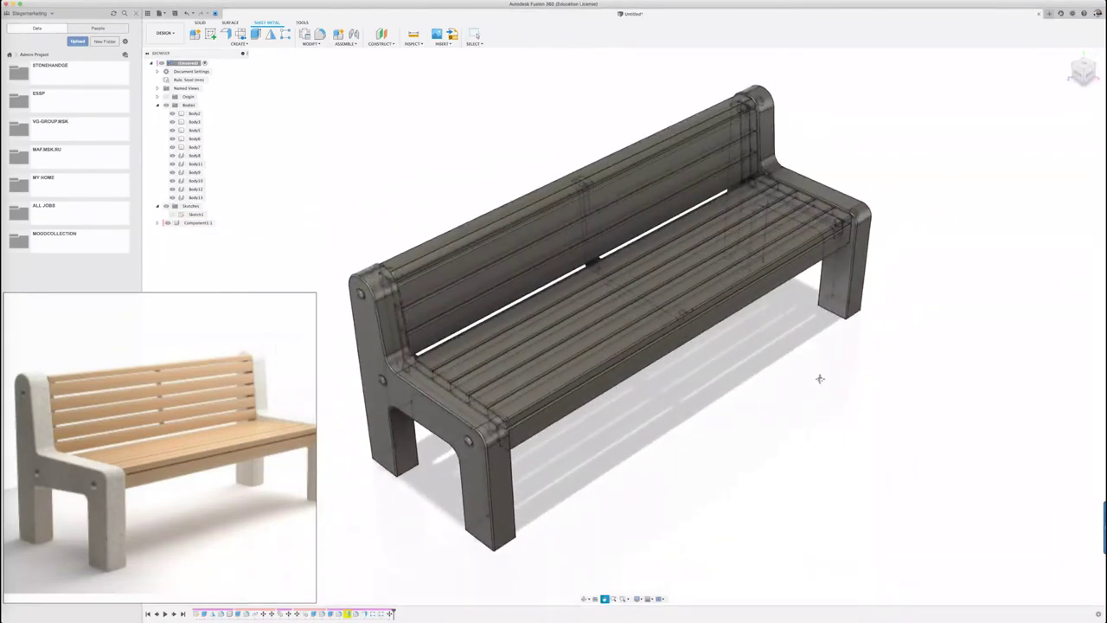
click(164, 33)
In the Render workspace, apply 3D Walnut to the slats and Granite to the side panels, then start saving
click(161, 75)
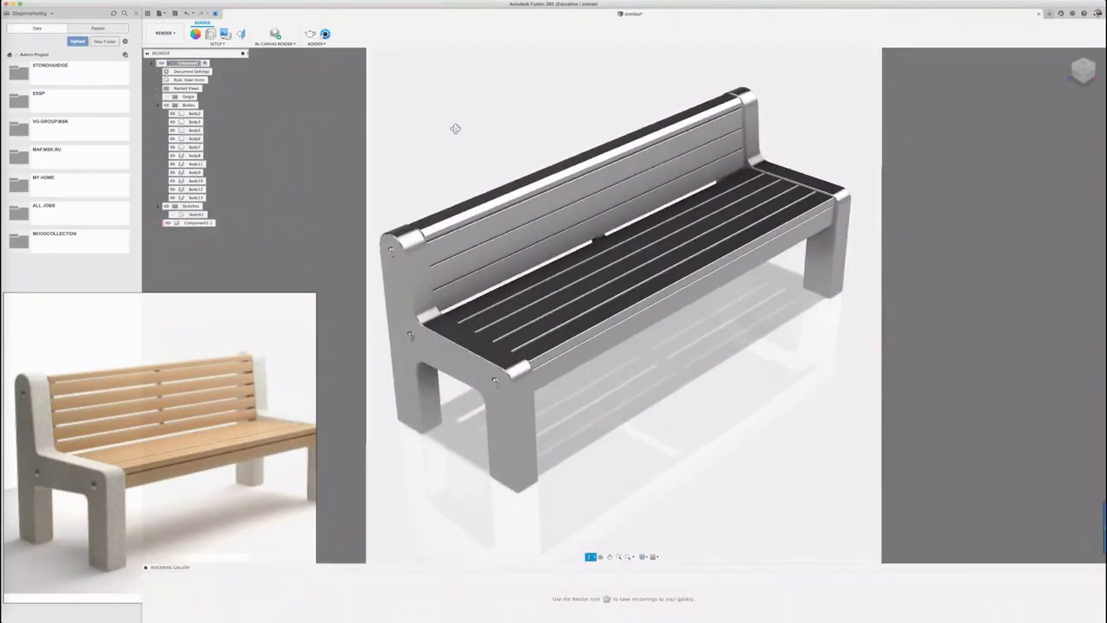
key(a)
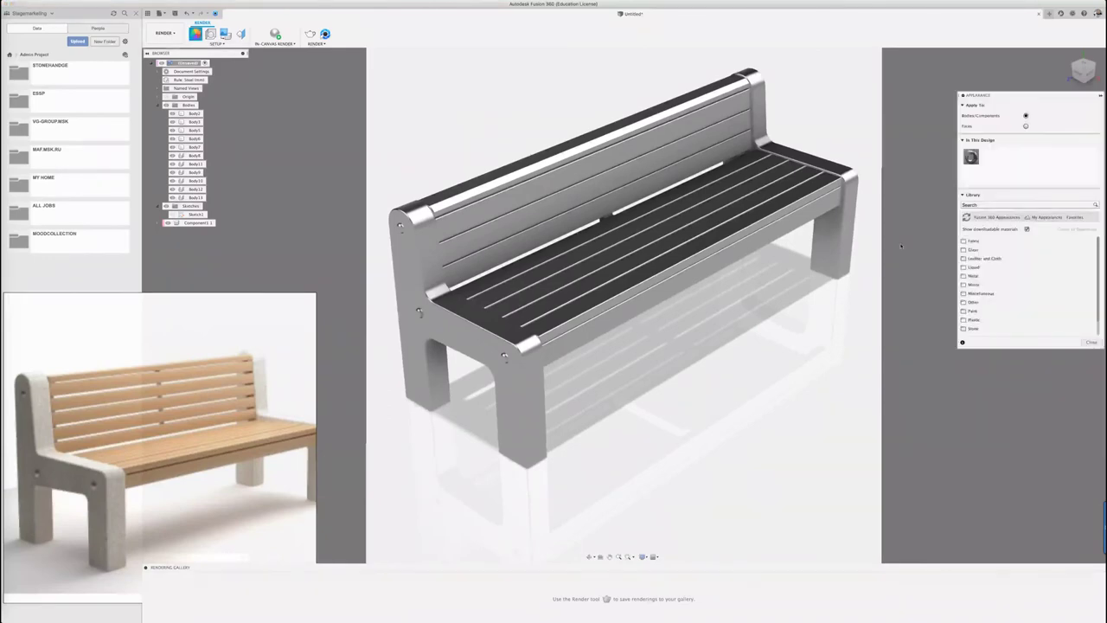
click(1046, 217)
drag(986, 232, 197, 222)
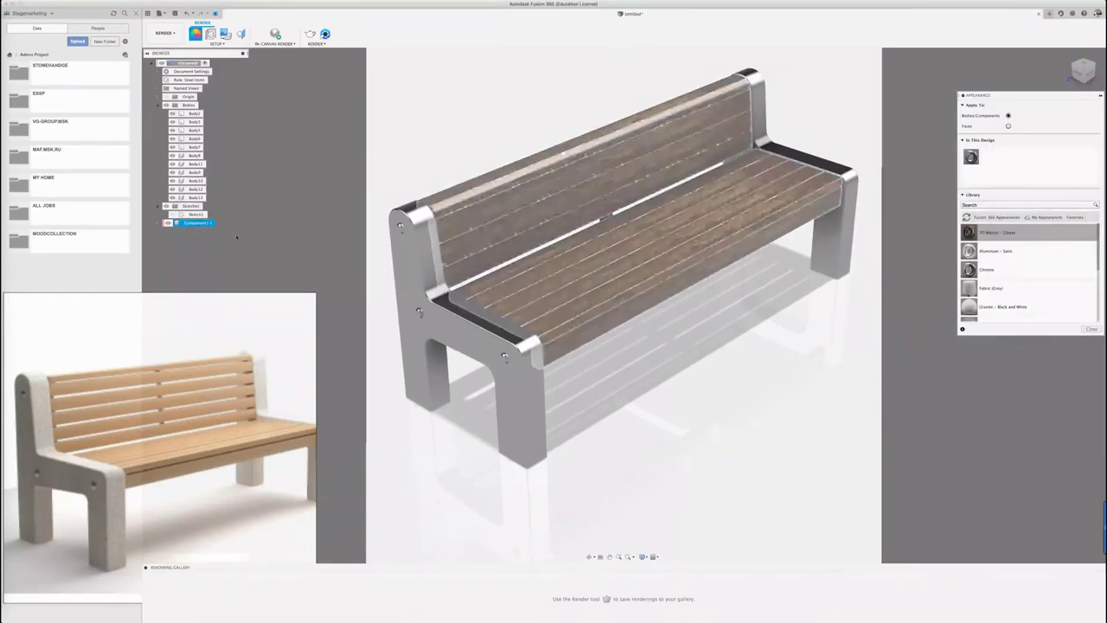
drag(995, 306, 532, 382)
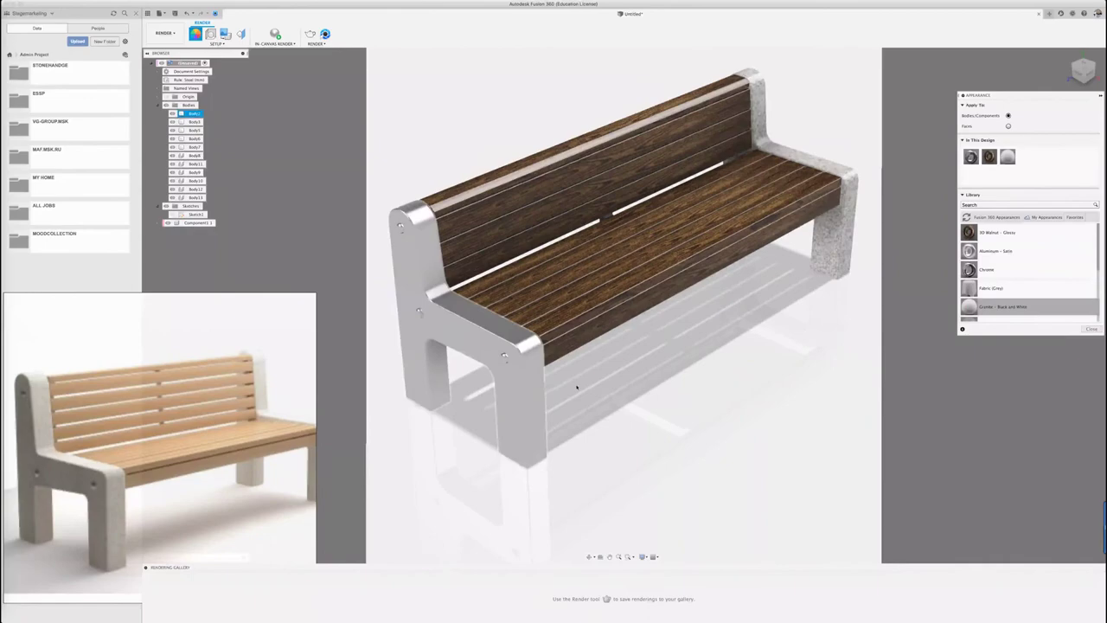
shift+middle_drag(658, 364, 631, 359)
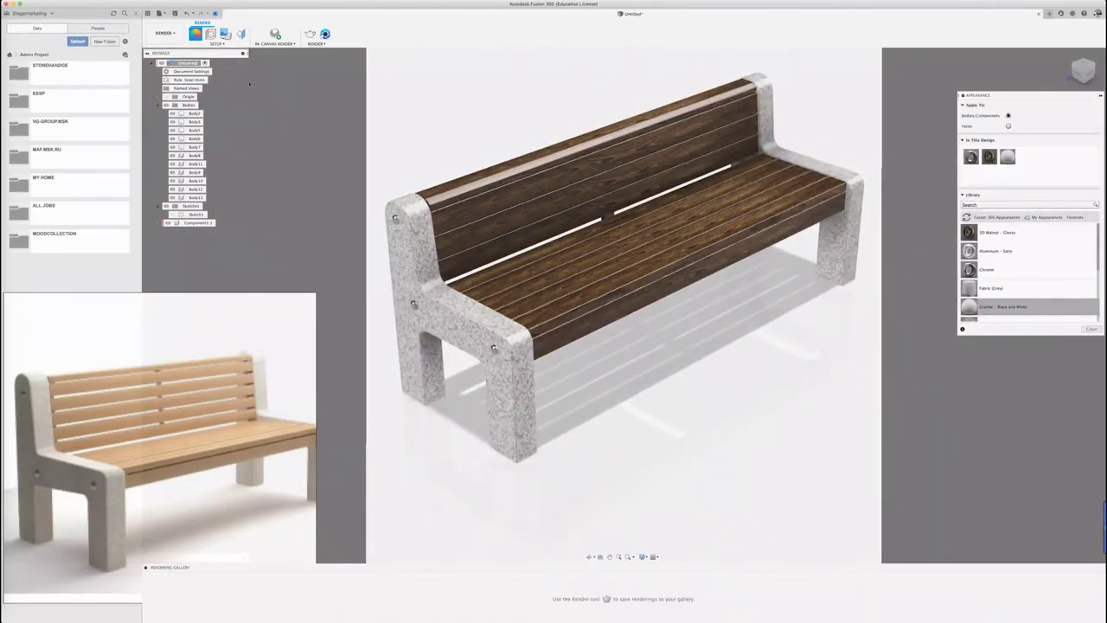
click(174, 14)
text(Bench with Back concrete-wood)
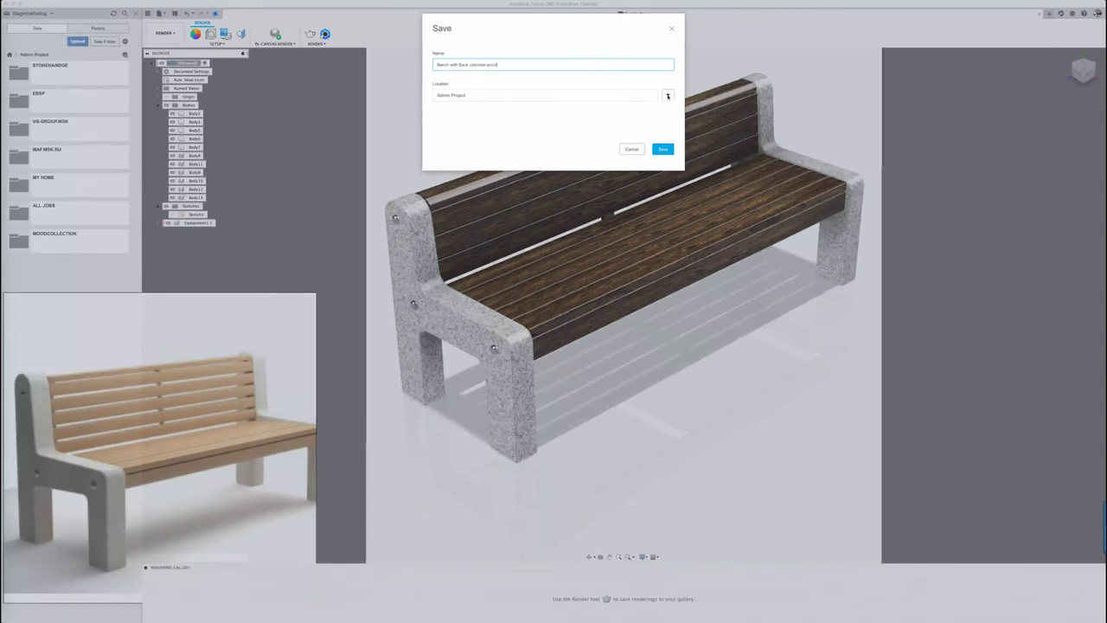
Save the design as 'Bench with Back concrete wood' in the Admin Project folder
click(667, 96)
double_click(597, 229)
click(664, 277)
Preview an in-canvas ray-traced render of the bench, cancelling the image export
click(276, 34)
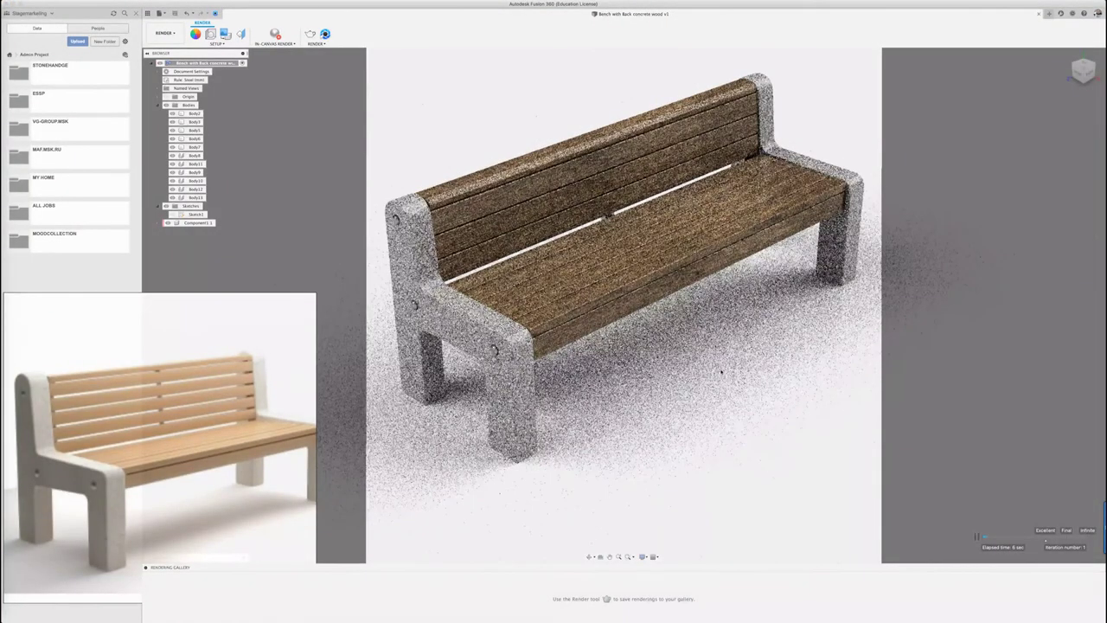
shift+middle_drag(721, 372, 663, 372)
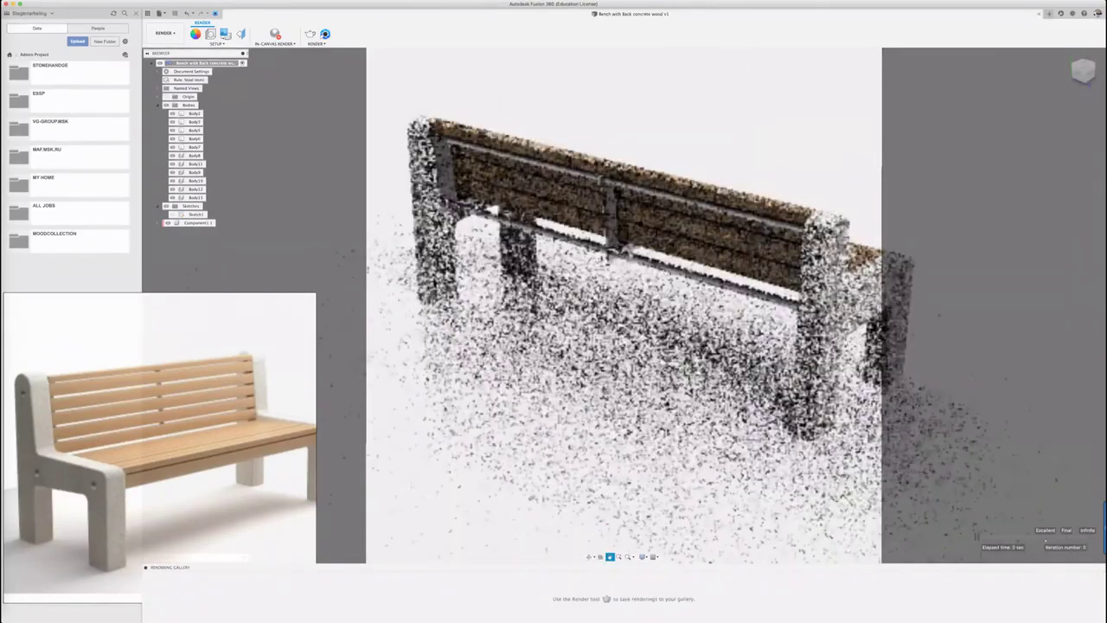
mouse_move(697, 386)
shift+middle_down()
mouse_move(653, 324)
mouse_move(686, 346)
shift+middle_up()
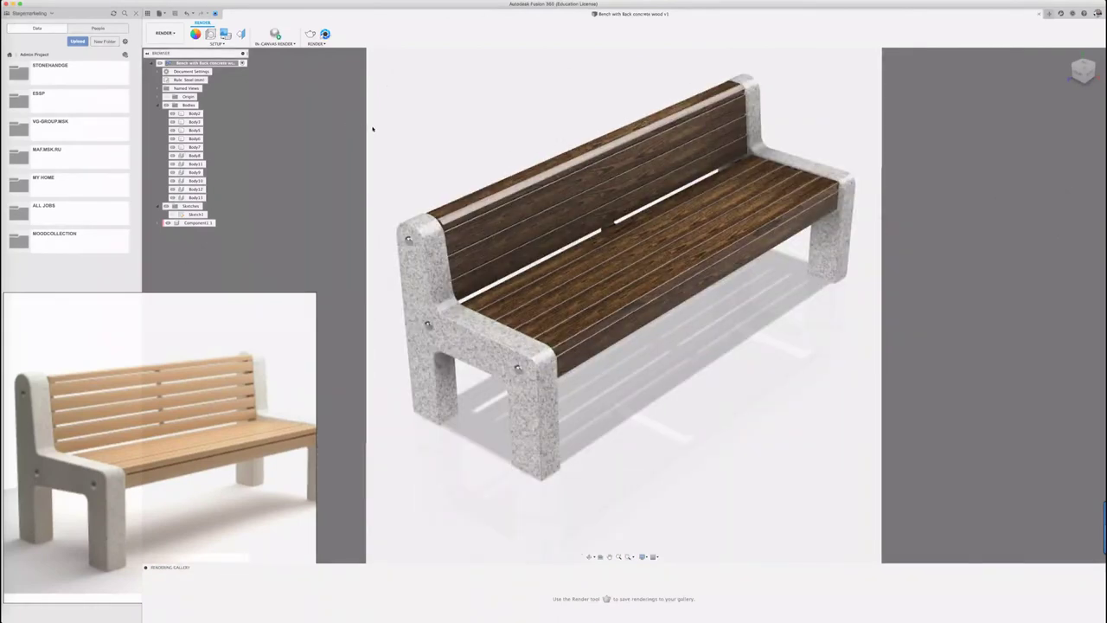
click(326, 34)
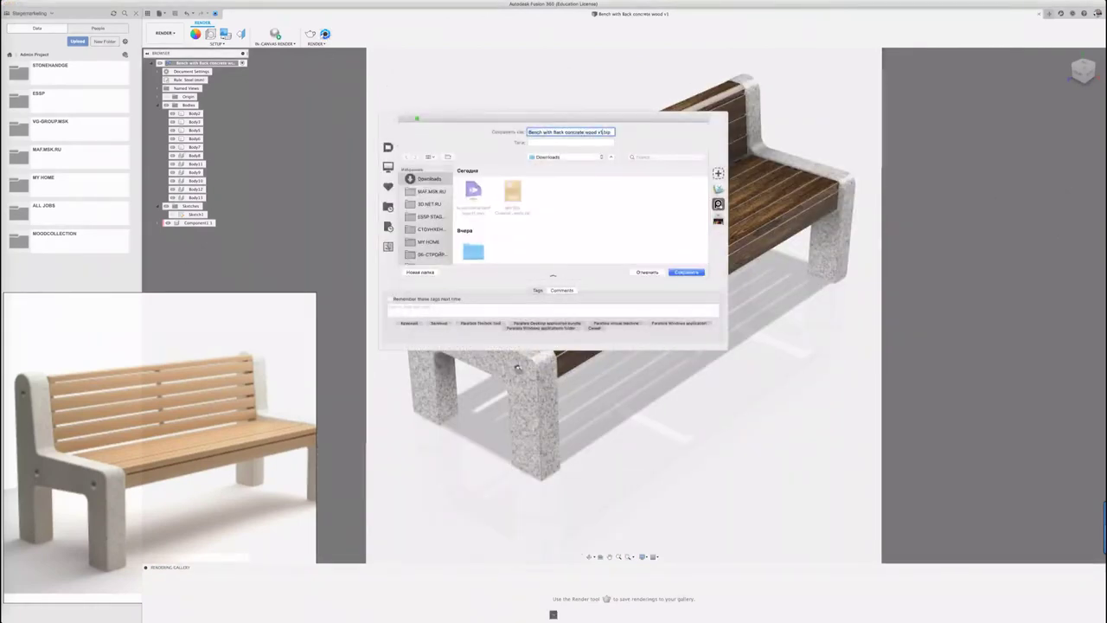
key(Return)
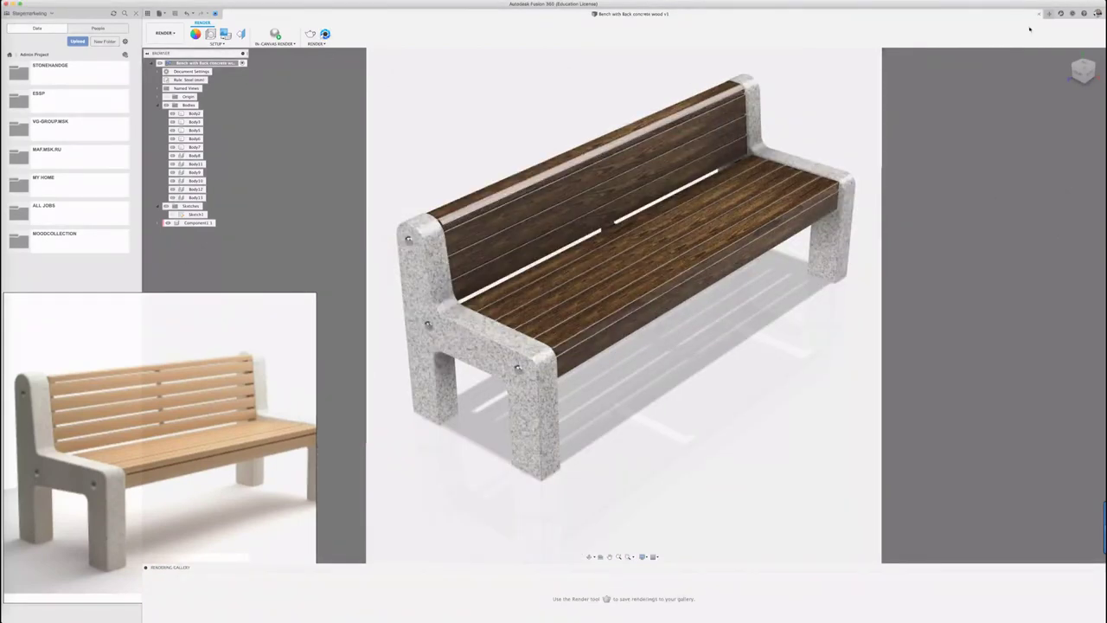
click(169, 48)
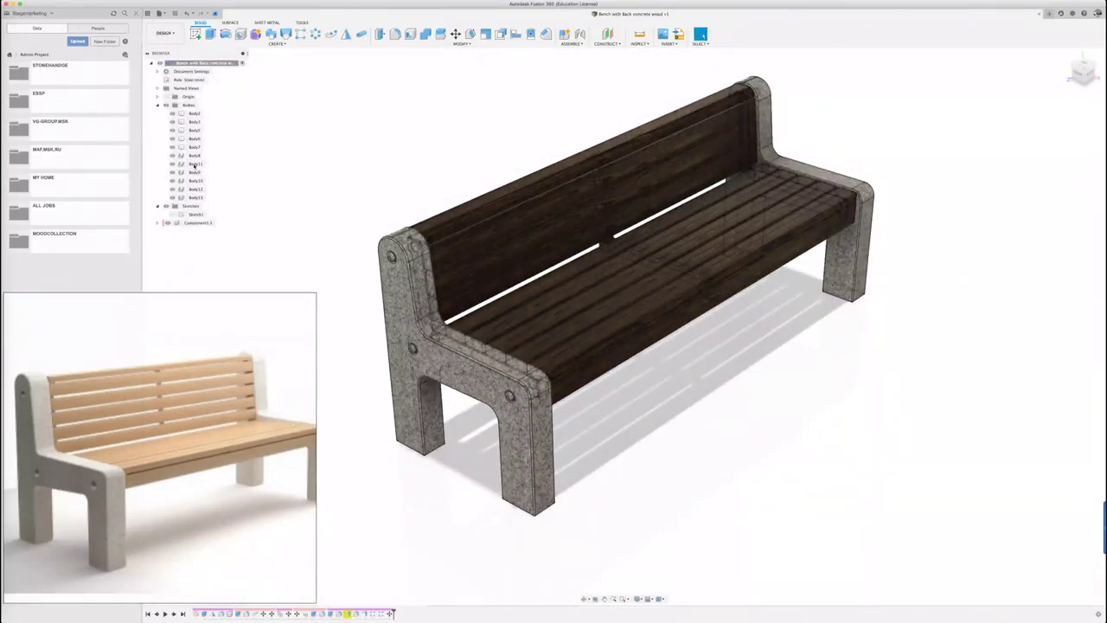
Turn slat body Body2 into a component, naming the components Lamell and Sides
right_click(191, 114)
click(226, 136)
double_click(171, 215)
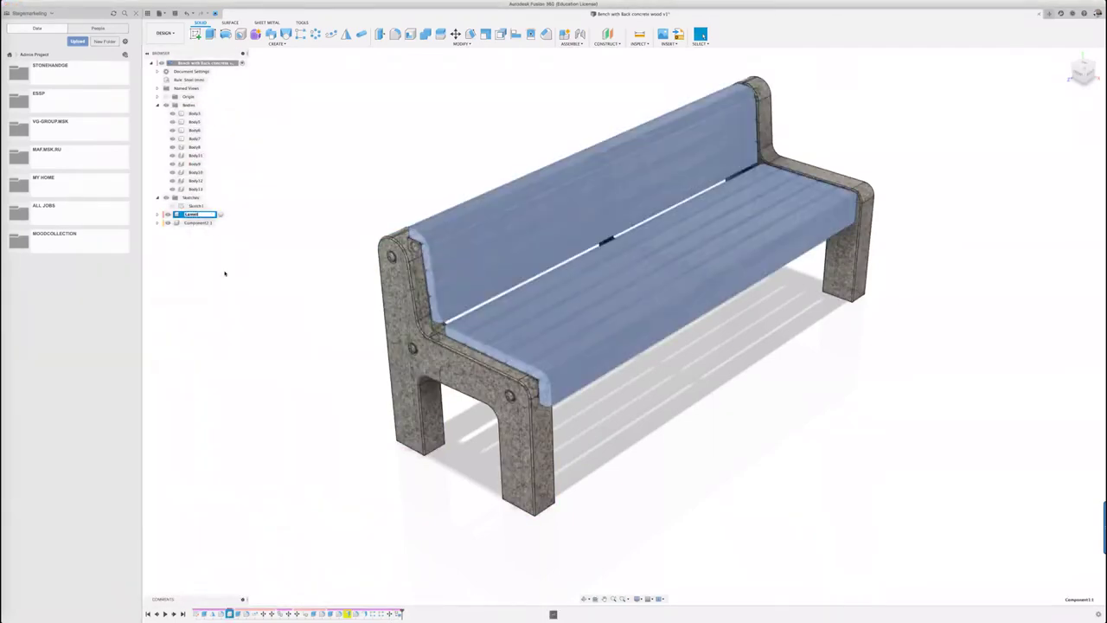
key(Return)
double_click(194, 222)
text(Sides)
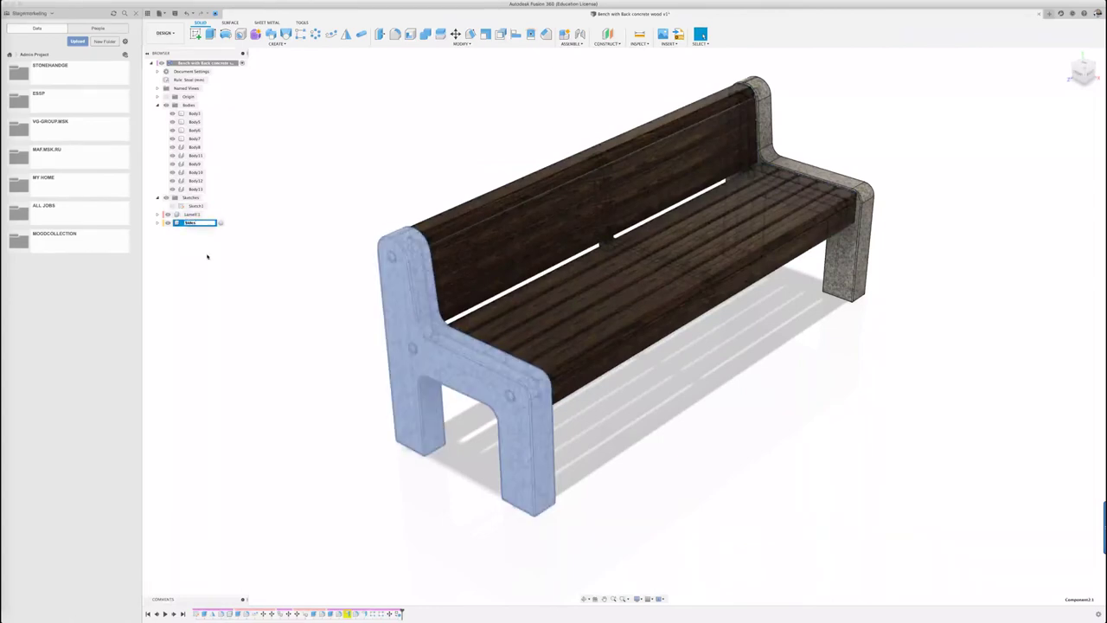
click(192, 215)
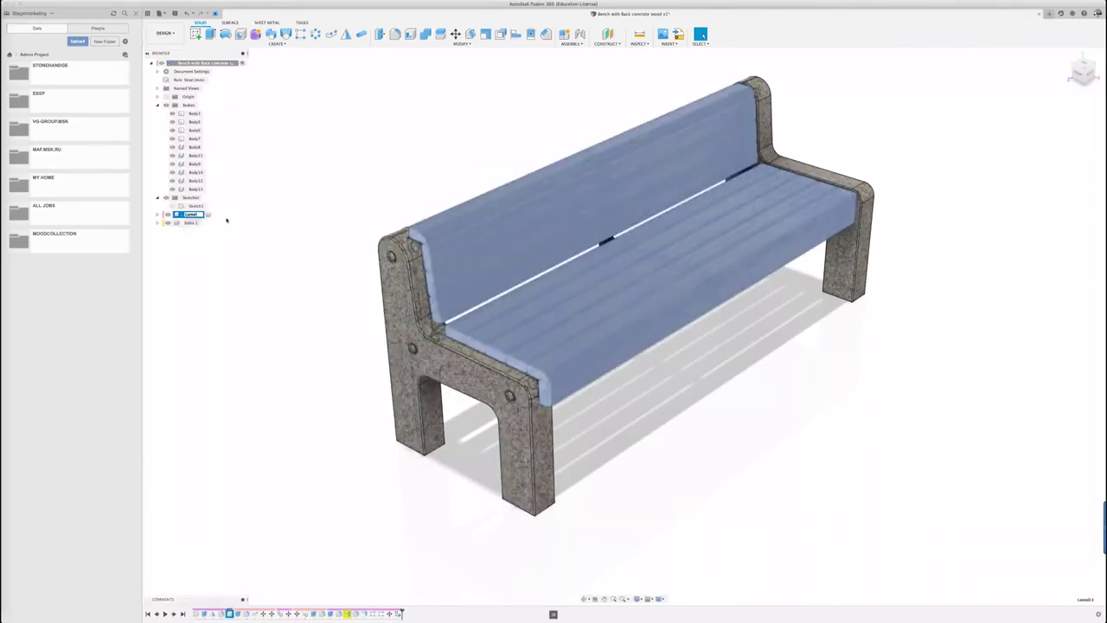
Turn rod body Body3 into its own named component
click(191, 113)
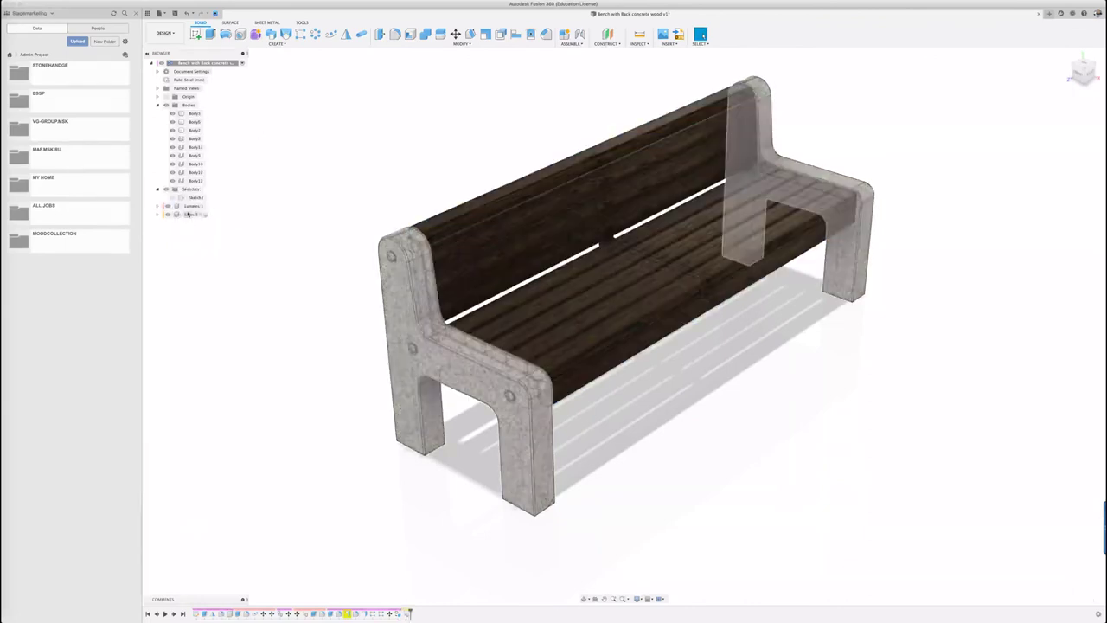
right_click(192, 114)
click(211, 137)
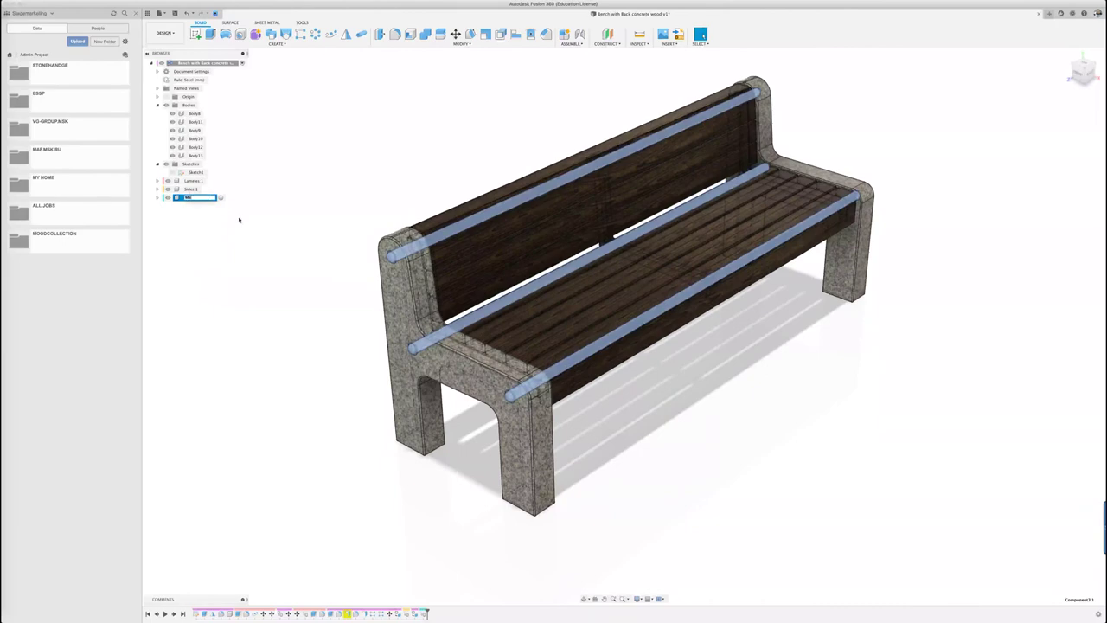
key(Return)
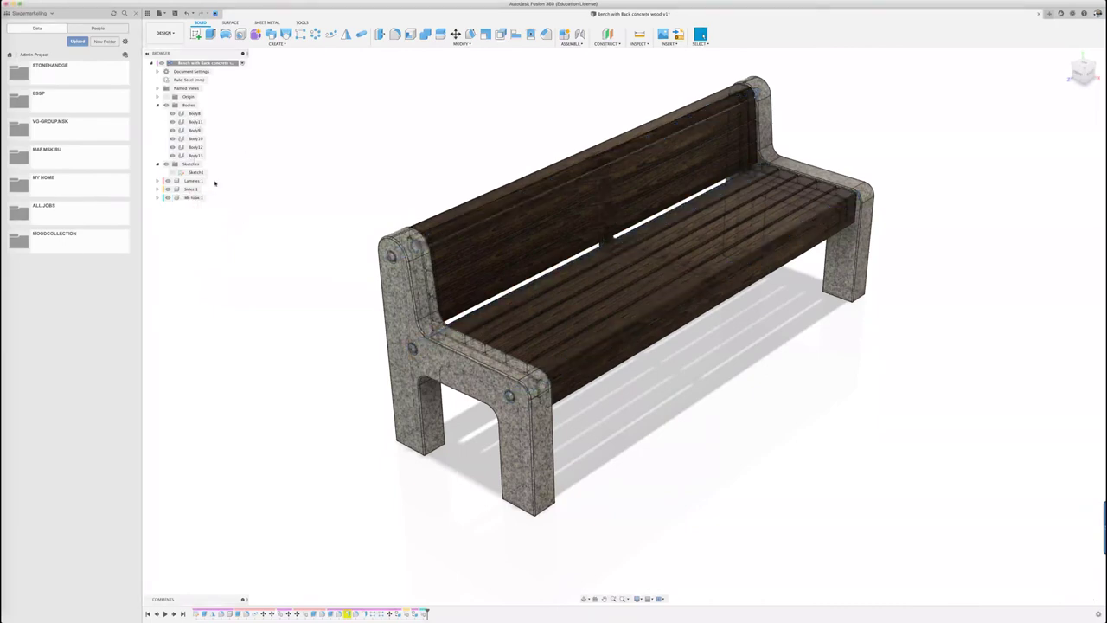